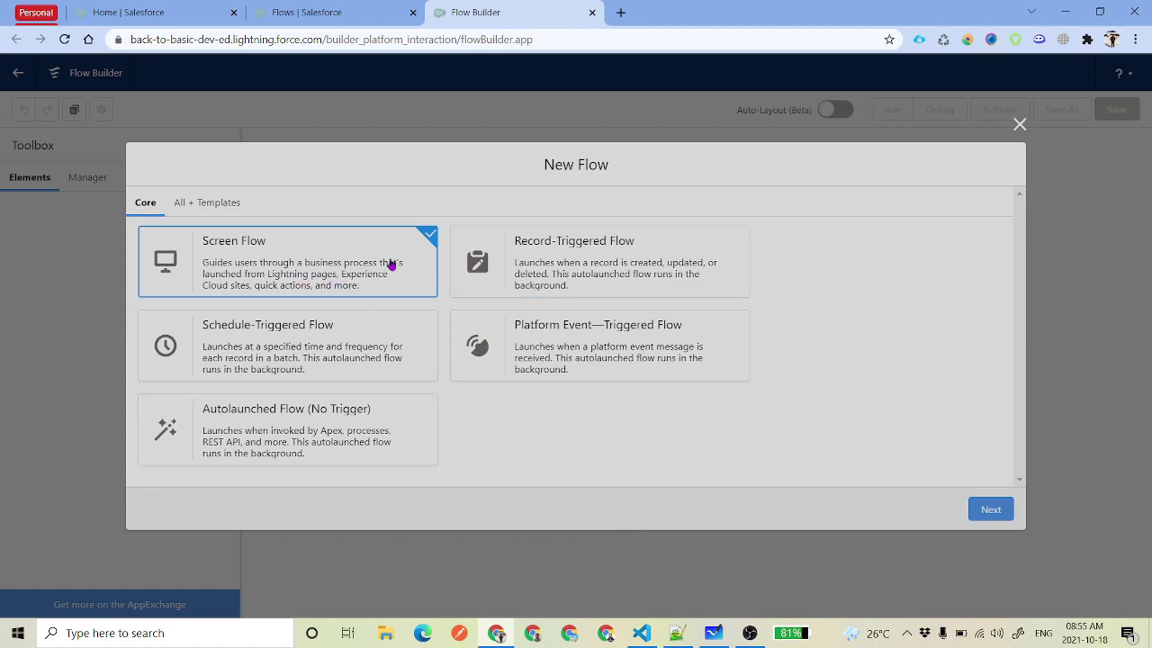
Create a new Screen Flow using the Auto-Layout building mode
click(986, 509)
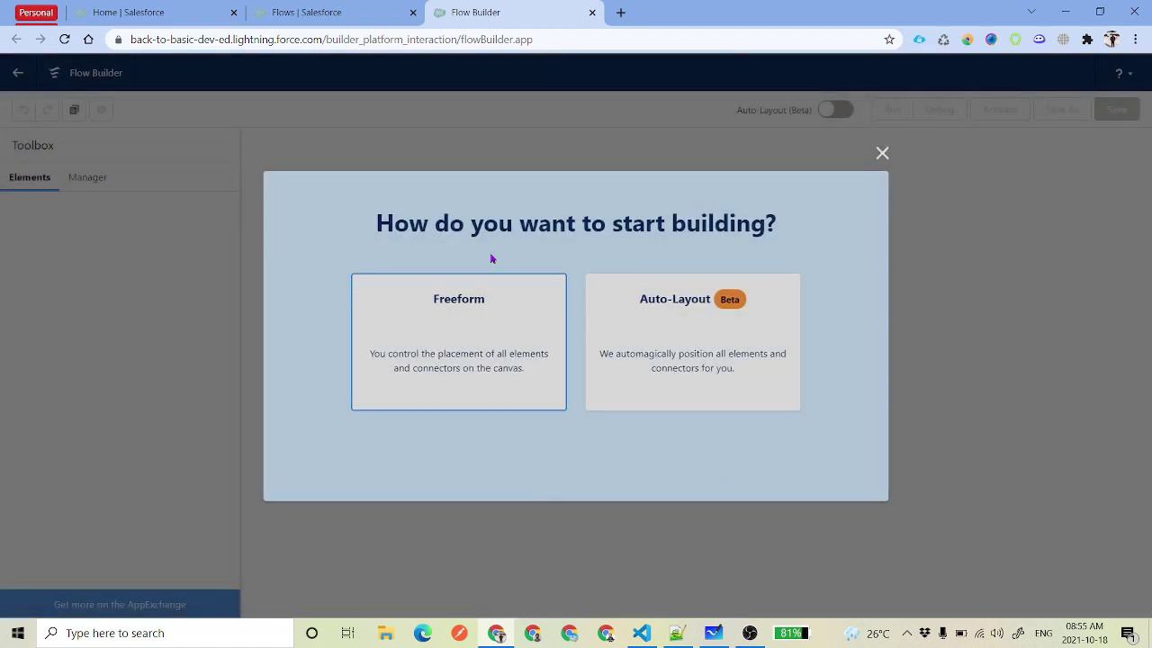
click(725, 308)
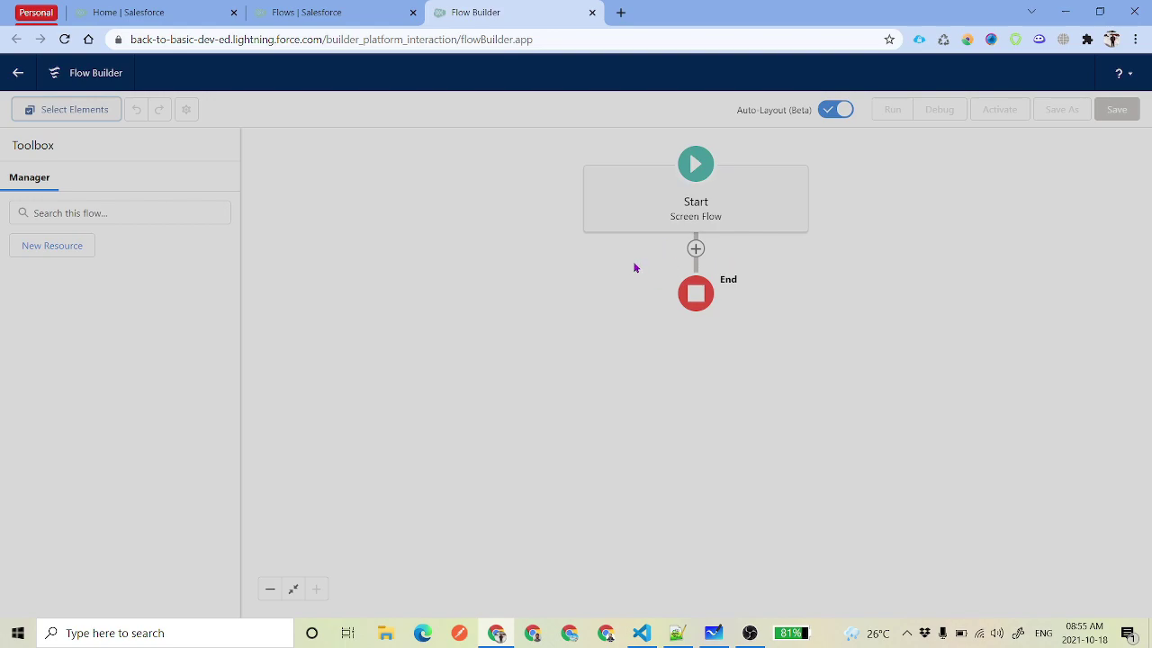
Switch to Microsoft Whiteboard and sketch a screen box containing two options with arrows to "Cont" and "Opp"
key(alt+Tab)
mouse_move(350, 117)
mouse_down()
mouse_move(465, 109)
mouse_move(461, 154)
mouse_move(349, 113)
mouse_move(377, 142)
mouse_move(365, 169)
mouse_move(425, 139)
mouse_up()
drag(430, 136, 445, 144)
drag(387, 168, 403, 166)
mouse_move(419, 163)
mouse_down()
mouse_move(428, 174)
mouse_move(450, 153)
mouse_up()
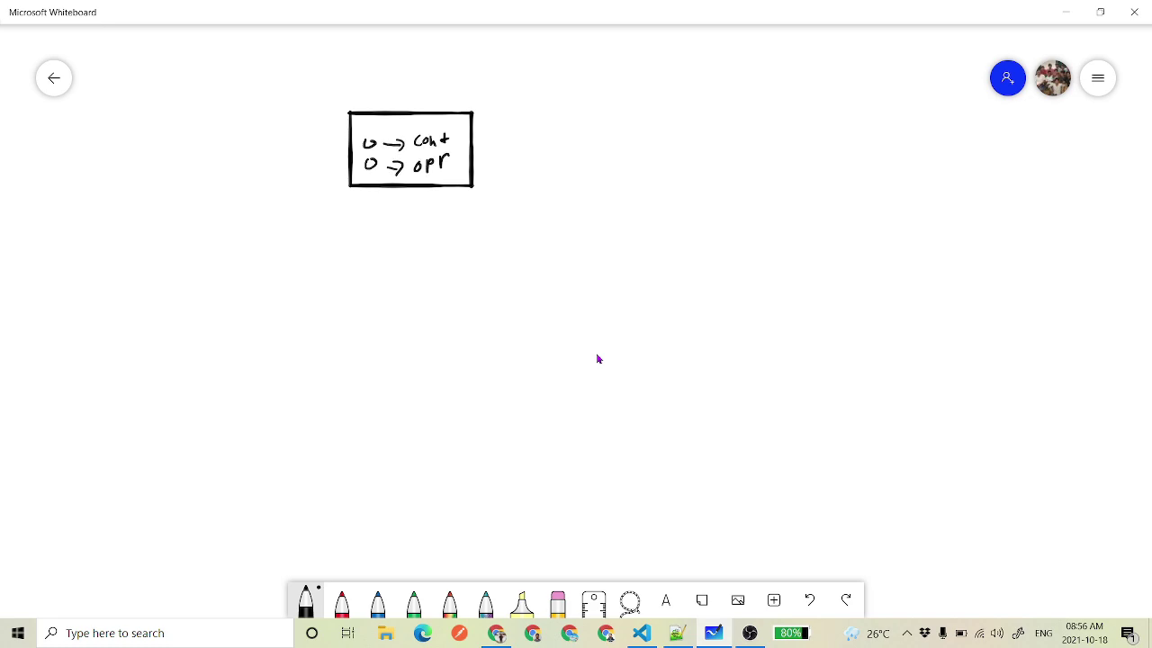
Draw a two-way branch below the screen box and label its right branch "Cont"
mouse_move(405, 200)
mouse_down()
mouse_move(404, 227)
mouse_move(359, 269)
mouse_up()
mouse_move(410, 230)
mouse_down()
mouse_move(471, 271)
mouse_move(480, 262)
mouse_up()
drag(490, 268, 502, 267)
drag(507, 264, 508, 251)
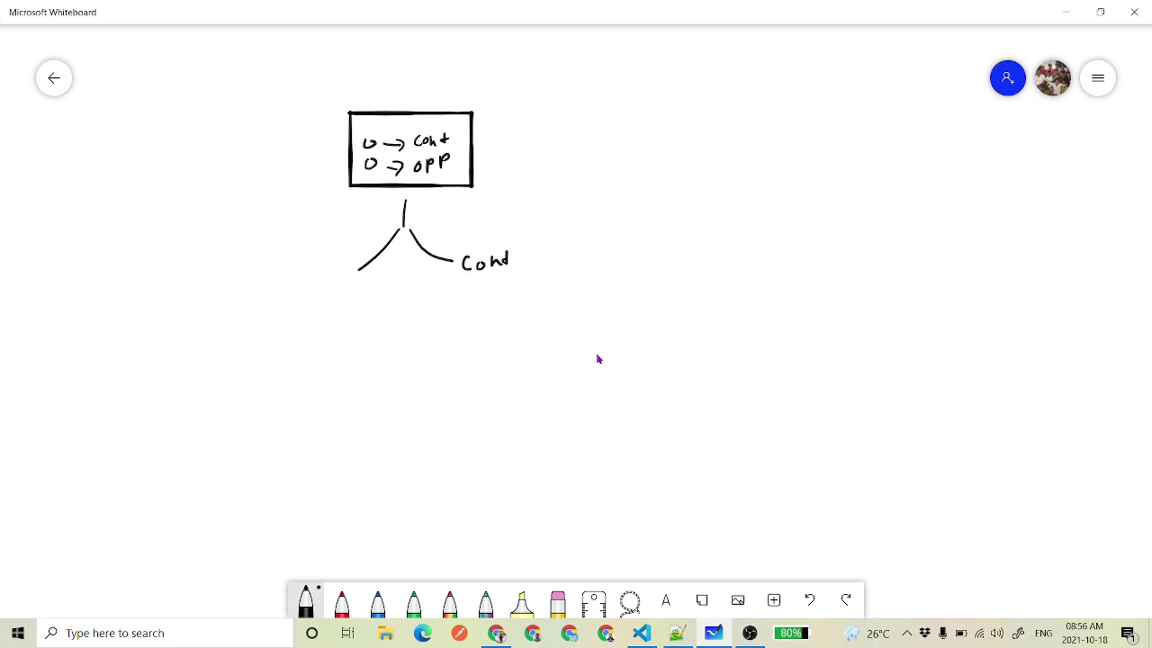
Draw an arrow from the "Cont" branch and write "SOQL → Account = null" beside it
mouse_move(492, 293)
mouse_down()
mouse_move(524, 312)
mouse_move(518, 326)
mouse_up()
mouse_move(563, 286)
mouse_down()
mouse_move(554, 304)
mouse_move(592, 284)
mouse_move(605, 296)
mouse_up()
mouse_move(617, 278)
mouse_down()
mouse_move(623, 290)
mouse_move(646, 279)
mouse_move(681, 286)
mouse_up()
drag(670, 280, 689, 282)
drag(701, 270, 710, 268)
drag(716, 261, 736, 270)
drag(757, 256, 767, 263)
drag(776, 250, 805, 259)
drag(814, 241, 835, 252)
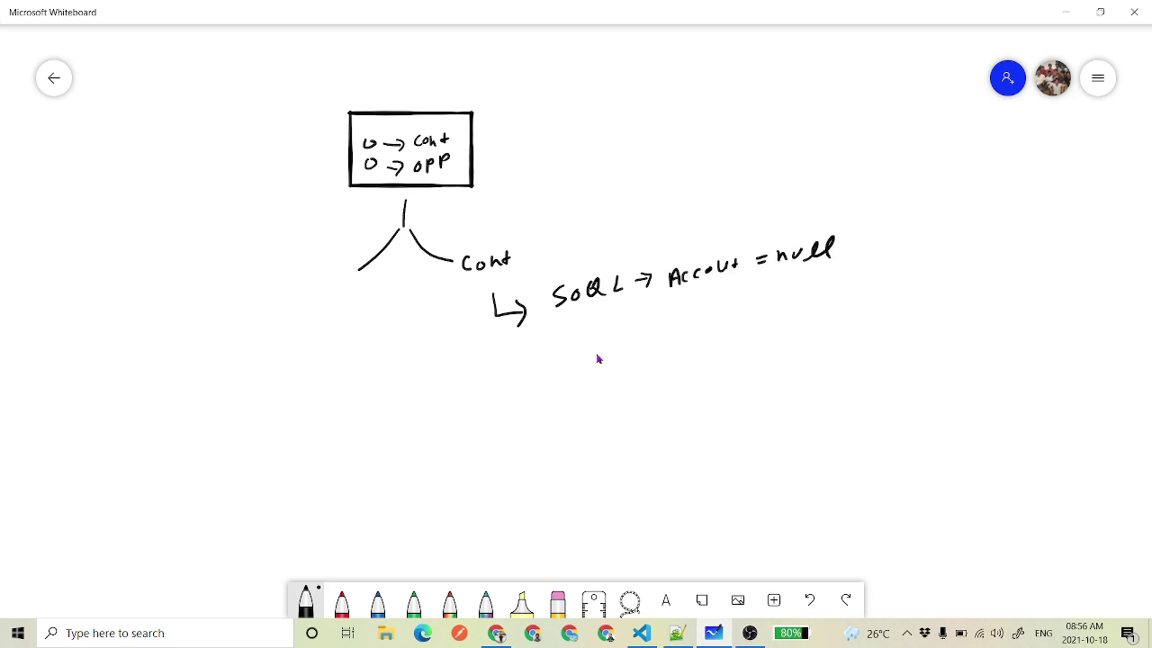
Draw an arrow down from the SOQL note to an underlined "Delete"
mouse_move(610, 318)
mouse_down()
mouse_move(614, 398)
mouse_move(668, 355)
mouse_move(684, 369)
mouse_up()
drag(676, 360, 709, 353)
drag(702, 362, 718, 355)
drag(633, 398, 718, 372)
Label the left branch "Opp" and draw arrows leading down and left from it
drag(166, 332, 184, 332)
drag(316, 287, 335, 302)
drag(349, 281, 351, 297)
drag(315, 324, 316, 351)
mouse_move(308, 334)
mouse_down()
mouse_move(328, 336)
mouse_move(290, 379)
mouse_move(270, 378)
mouse_up()
drag(281, 367, 284, 389)
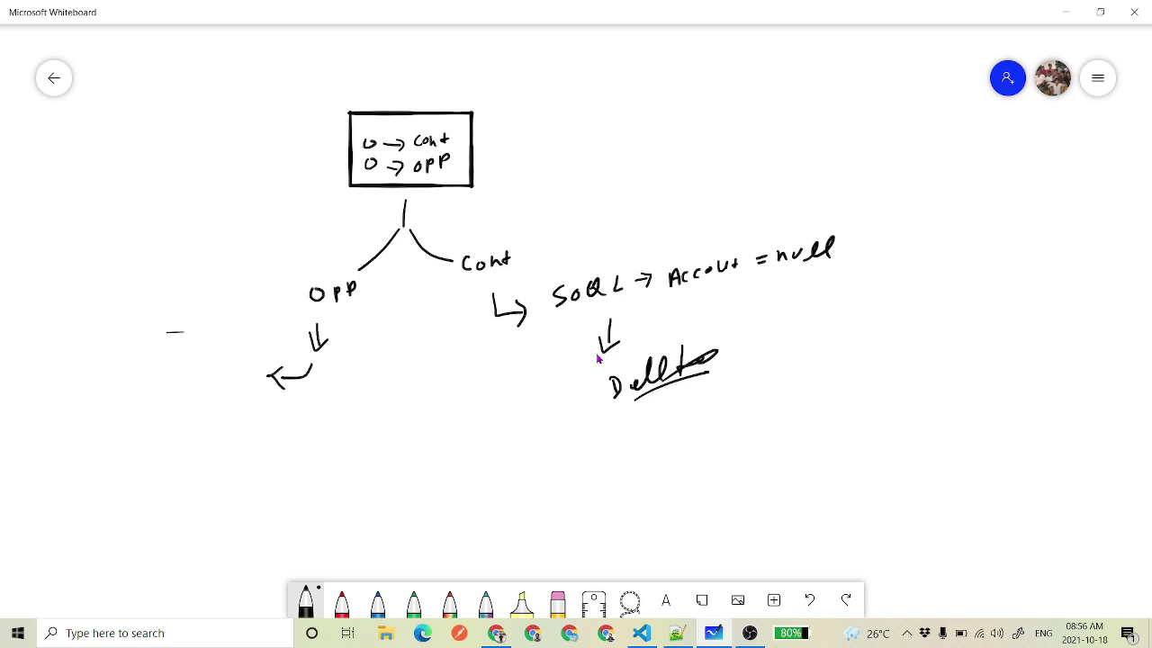
Write "Acc = null" at the end of the opportunity arrow, with "Opp" pointing up to it from below
mouse_move(157, 405)
mouse_down()
mouse_move(170, 382)
mouse_move(194, 392)
mouse_up()
drag(196, 383, 209, 378)
drag(211, 378, 243, 355)
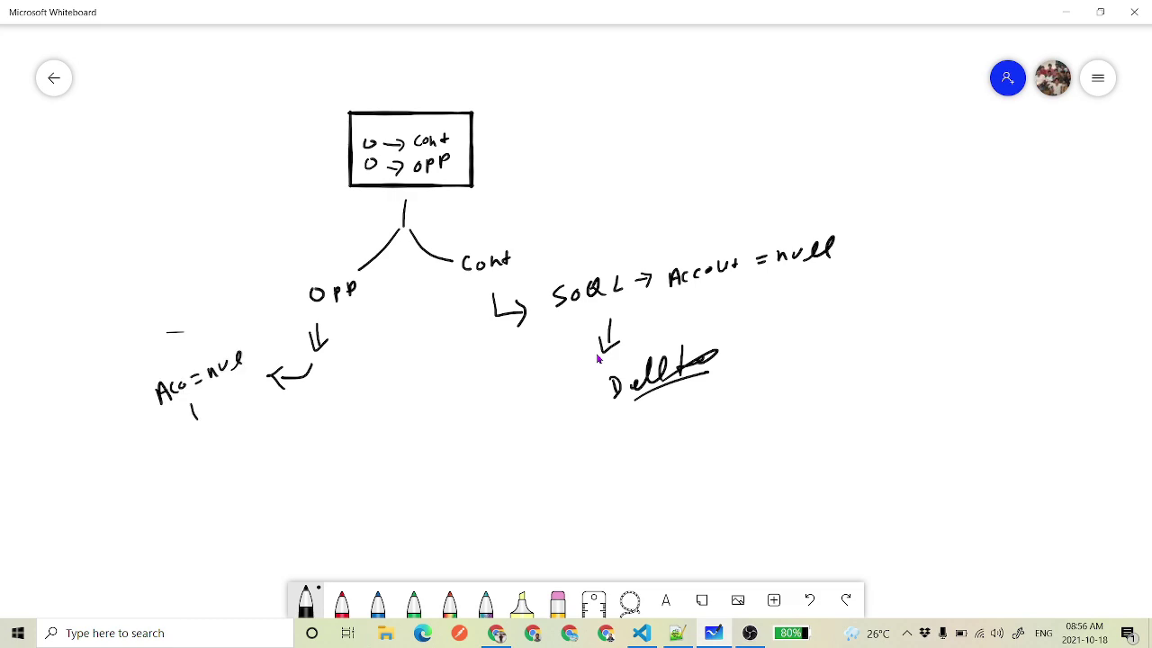
mouse_move(189, 415)
mouse_down()
mouse_move(189, 401)
mouse_move(202, 409)
mouse_move(190, 446)
mouse_move(199, 439)
mouse_up()
mouse_move(205, 426)
mouse_down()
mouse_move(207, 440)
mouse_move(213, 432)
mouse_up()
mouse_move(218, 417)
mouse_down()
mouse_move(219, 431)
mouse_move(226, 422)
mouse_up()
Draw an arrow down from the "Acc = null" note to an underlined "Delete"
drag(155, 440, 161, 538)
drag(166, 527, 229, 480)
drag(178, 549, 216, 522)
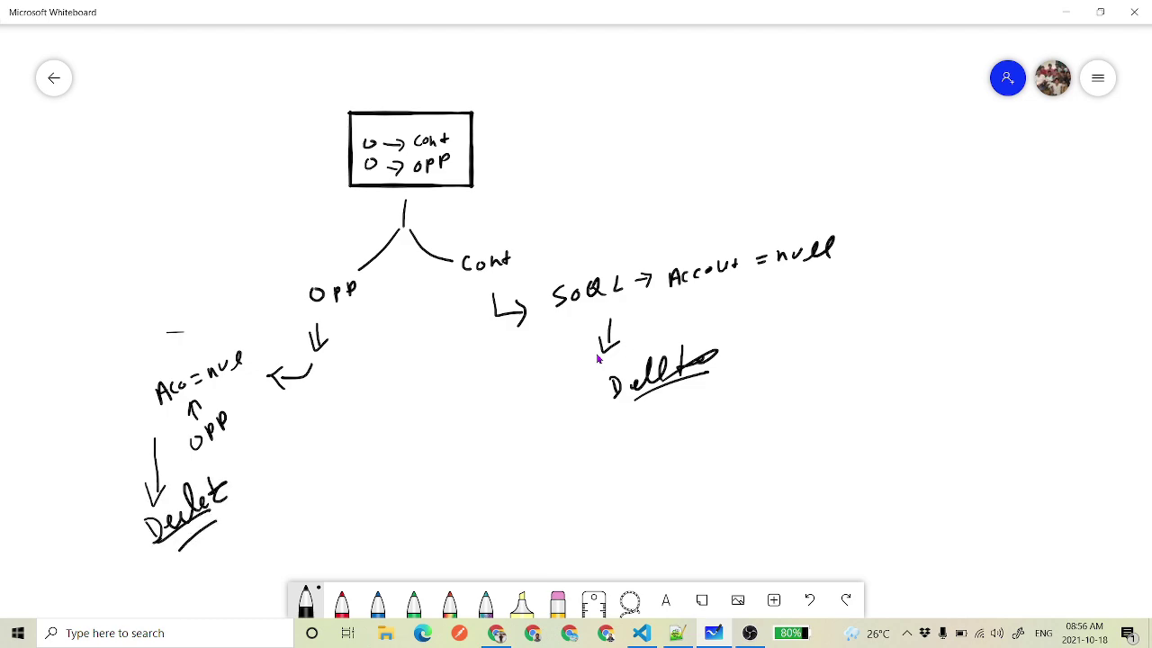
Tick the screen box, annotate it with an arrow to a double-underlined "Radio", and mark the branch
mouse_move(455, 75)
mouse_down()
mouse_move(465, 94)
mouse_move(487, 59)
mouse_up()
mouse_move(497, 159)
mouse_down()
mouse_move(523, 159)
mouse_move(517, 171)
mouse_move(565, 164)
mouse_move(551, 149)
mouse_up()
drag(551, 152, 567, 180)
mouse_move(585, 162)
mouse_down()
mouse_move(583, 172)
mouse_move(608, 160)
mouse_up()
mouse_move(619, 143)
mouse_down()
mouse_move(634, 153)
mouse_move(654, 135)
mouse_up()
drag(575, 196, 630, 176)
drag(592, 204, 639, 187)
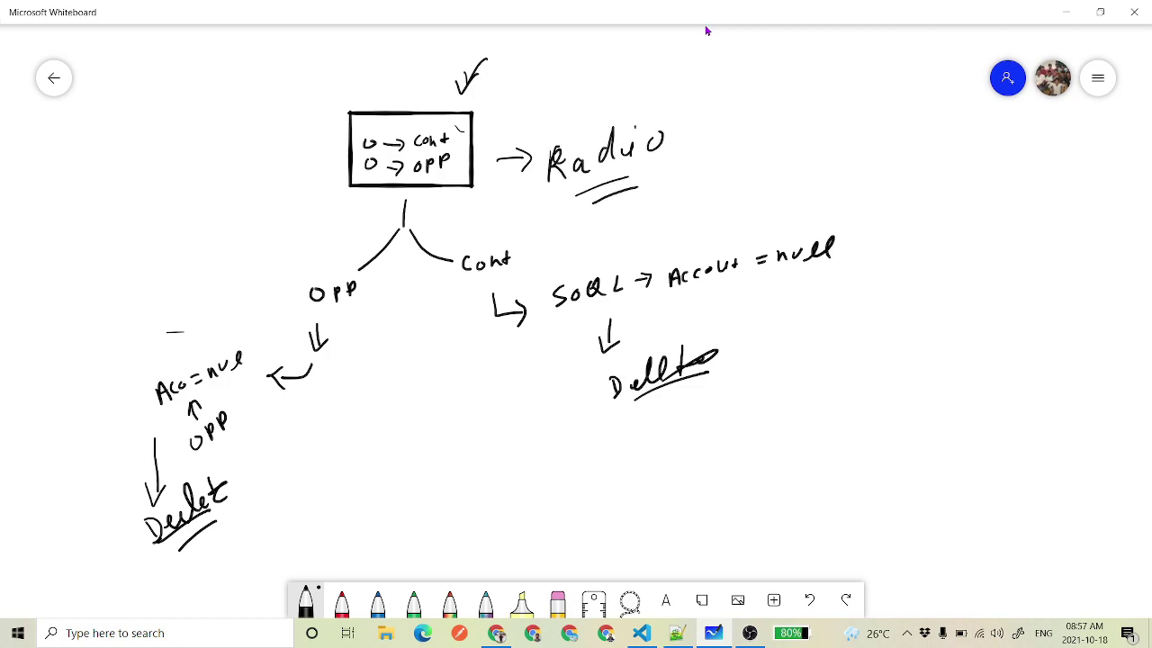
mouse_move(431, 227)
mouse_down()
mouse_move(448, 227)
mouse_move(441, 236)
mouse_up()
drag(461, 219, 461, 236)
Switch back to Flow Builder and add a Screen element between Start and End
key(alt+Tab)
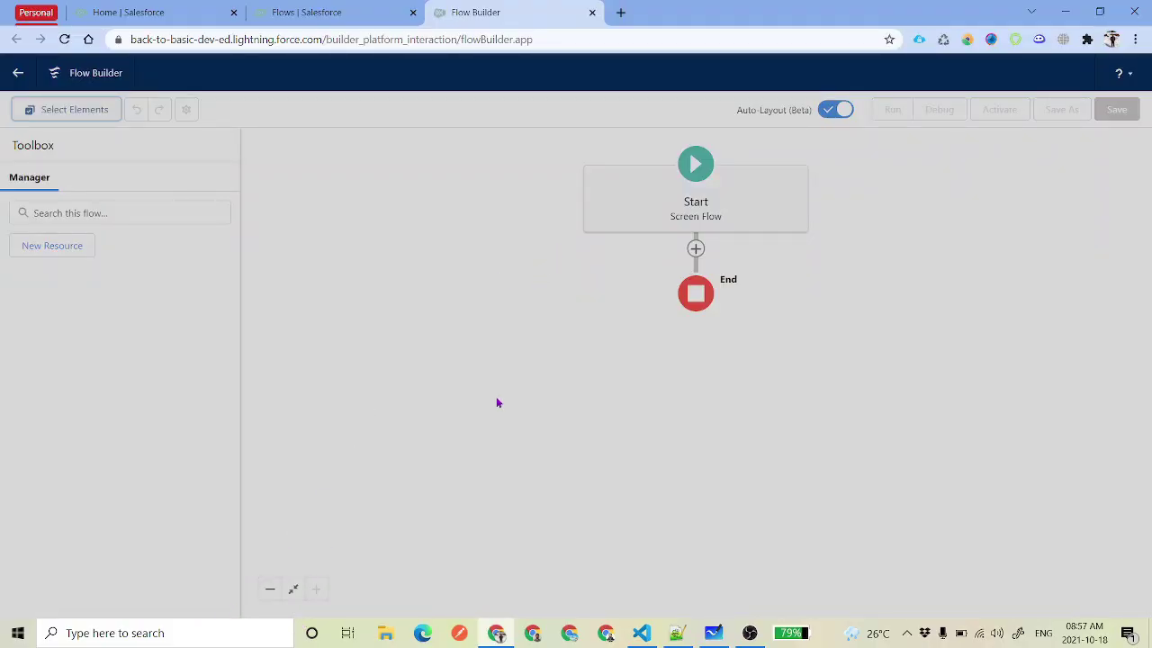
click(695, 250)
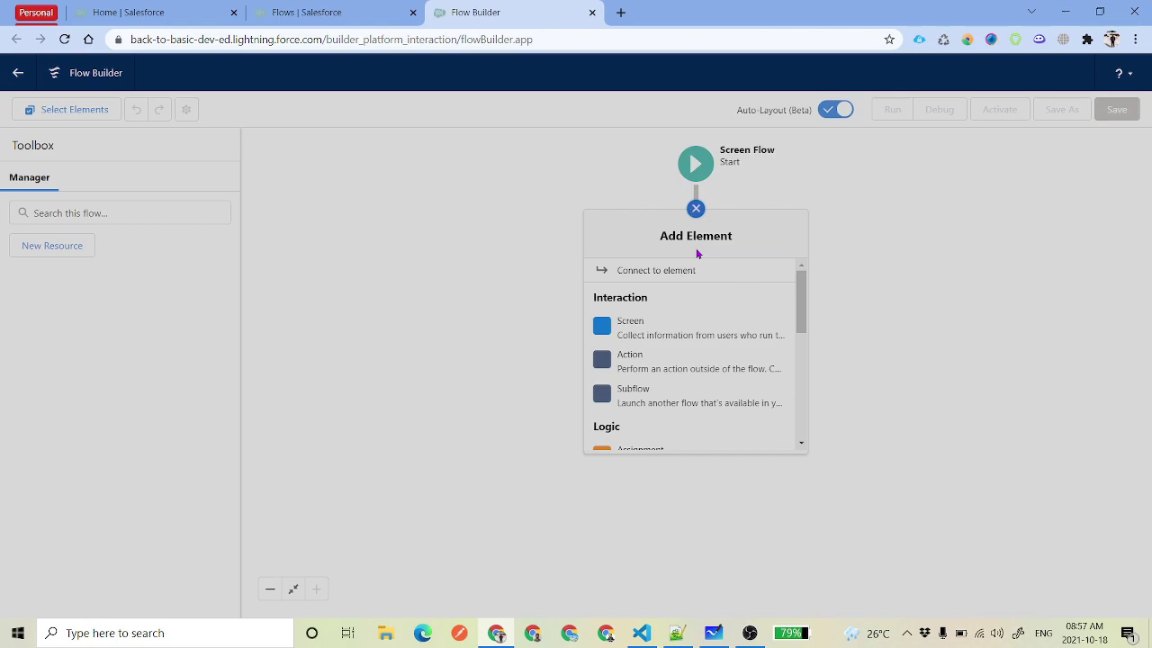
click(684, 325)
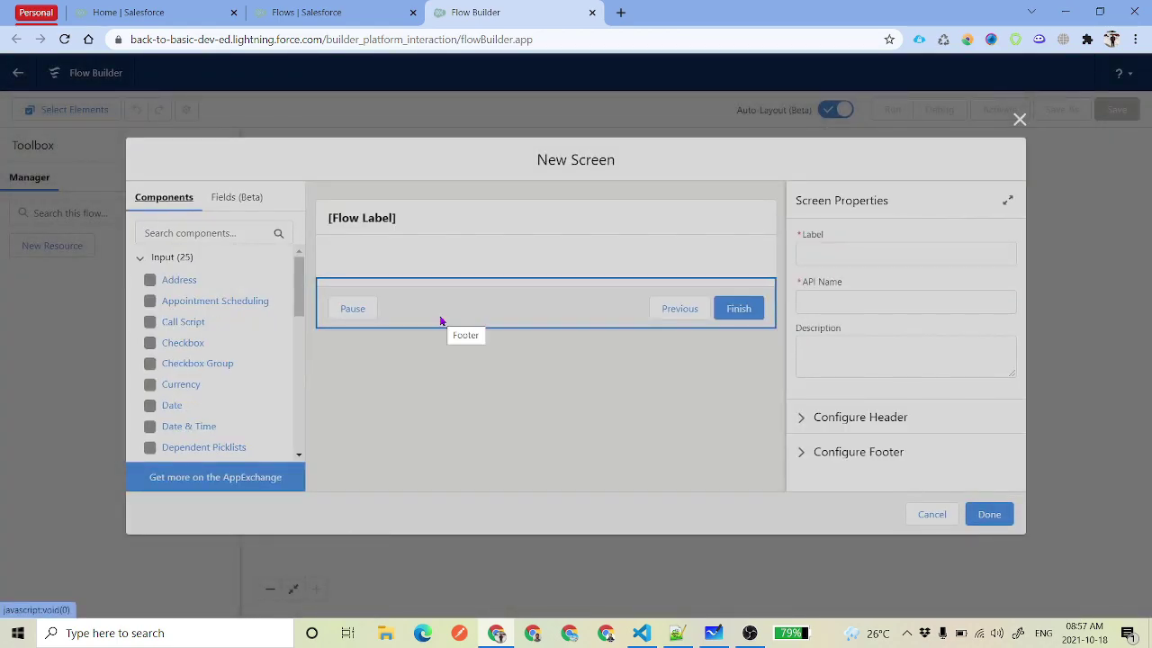
Label the new screen "Choice Screen" and search its components for "rad"
click(865, 255)
text(Choice Screen)
key(Tab)
drag(866, 255, 803, 254)
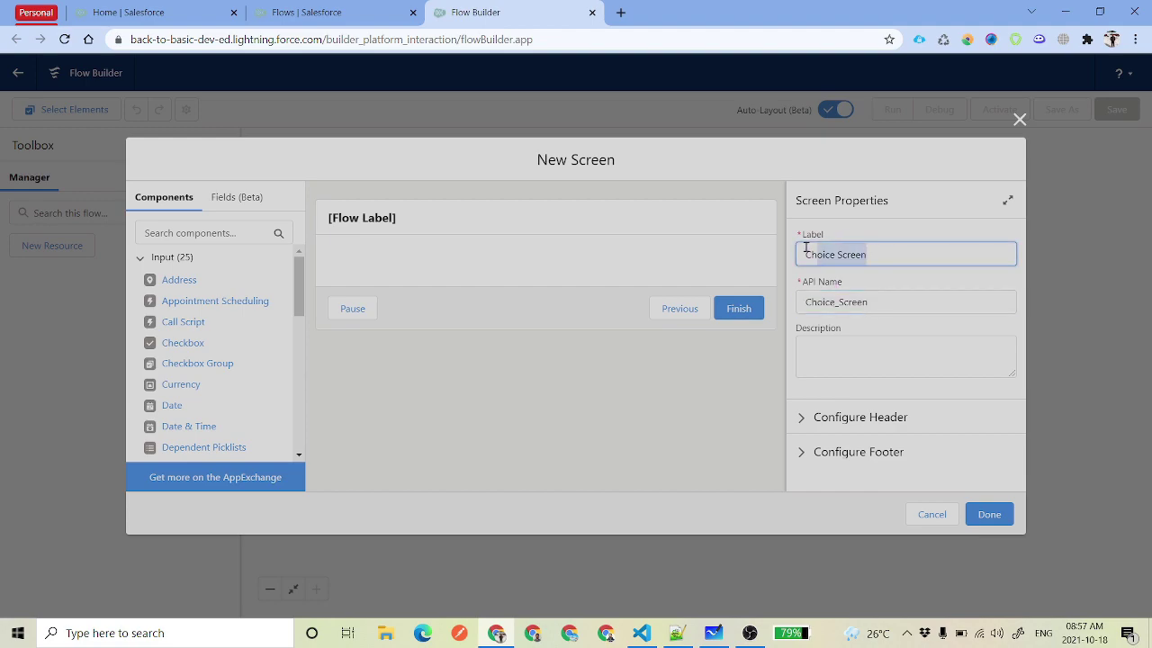
click(203, 230)
text(rad)
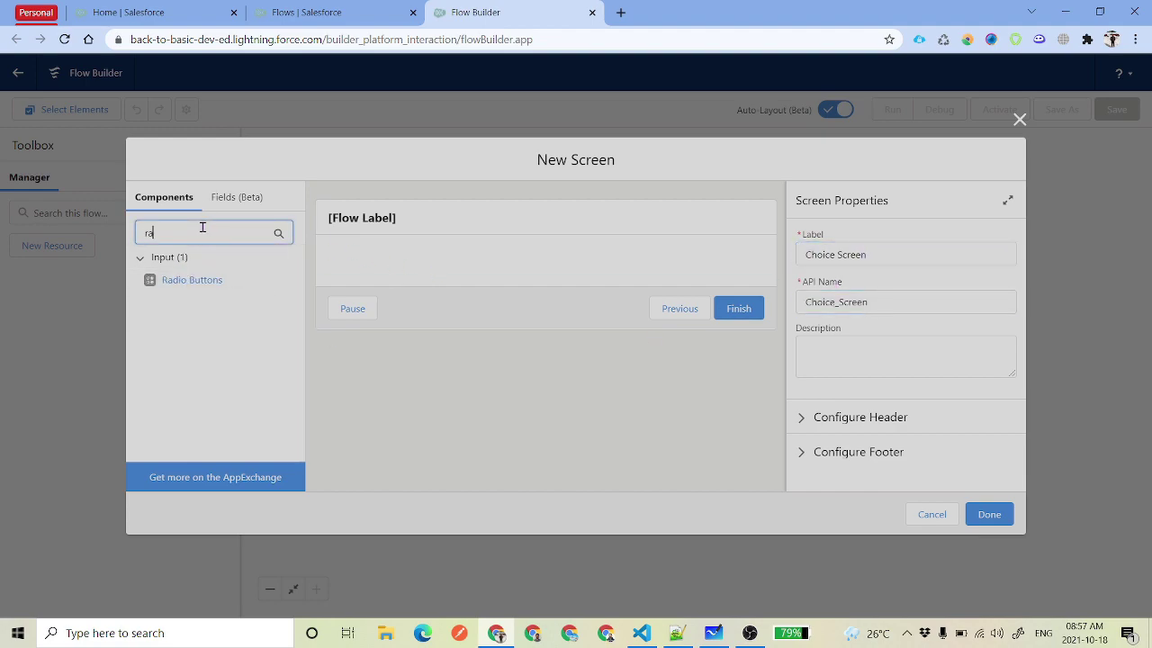
click(224, 284)
click(768, 263)
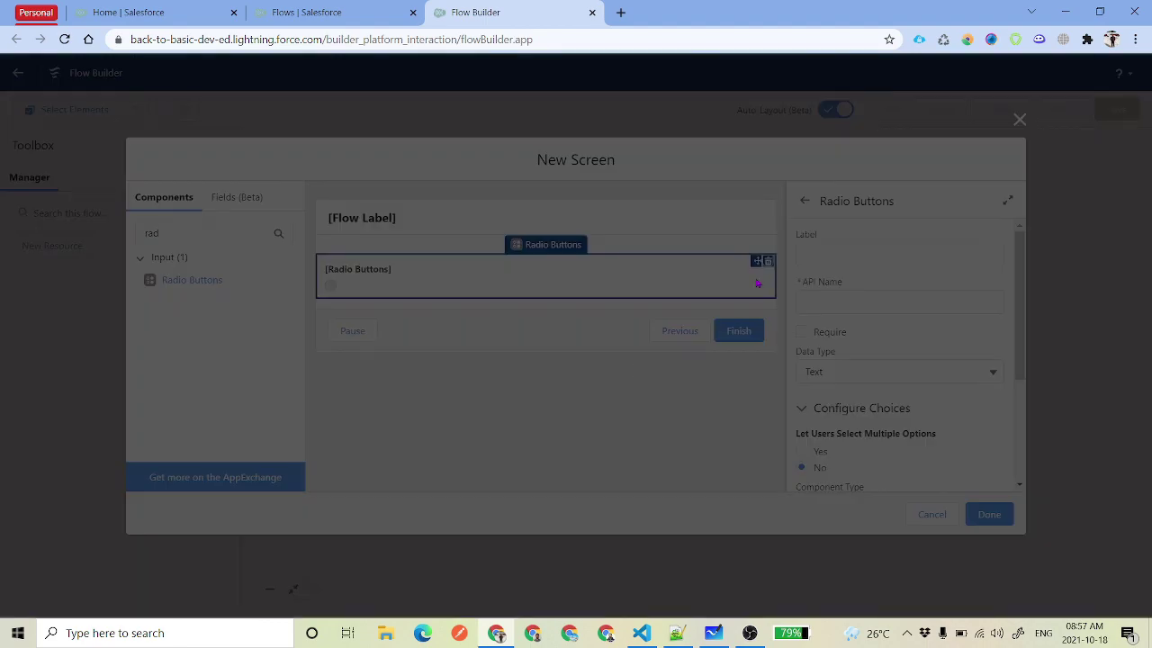
click(697, 377)
click(194, 231)
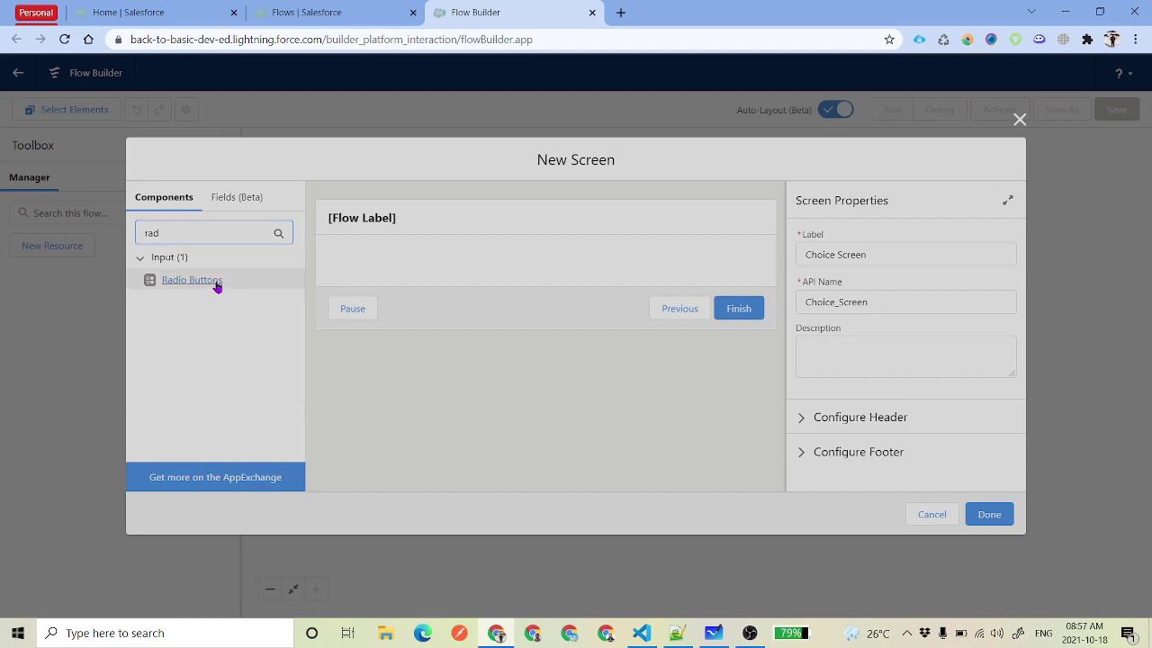
Add a Radio Buttons component to the screen, label it "Select Records to Delete", and make it required
drag(218, 286, 401, 293)
click(870, 252)
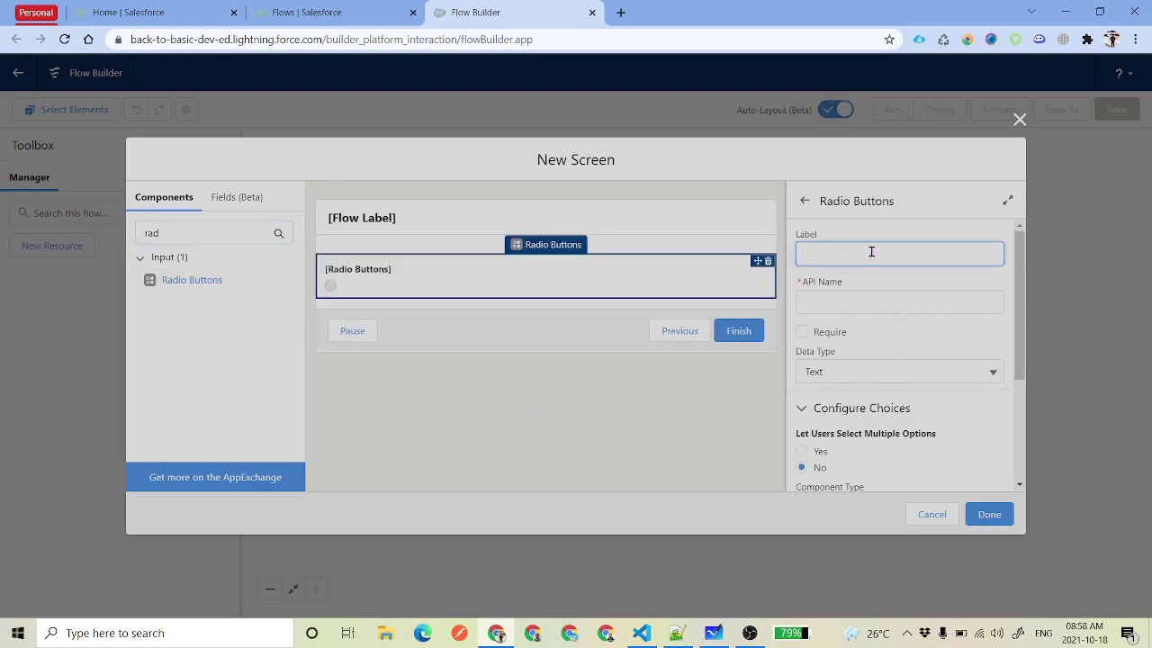
text(Select Records to Delete)
key(Tab)
click(801, 332)
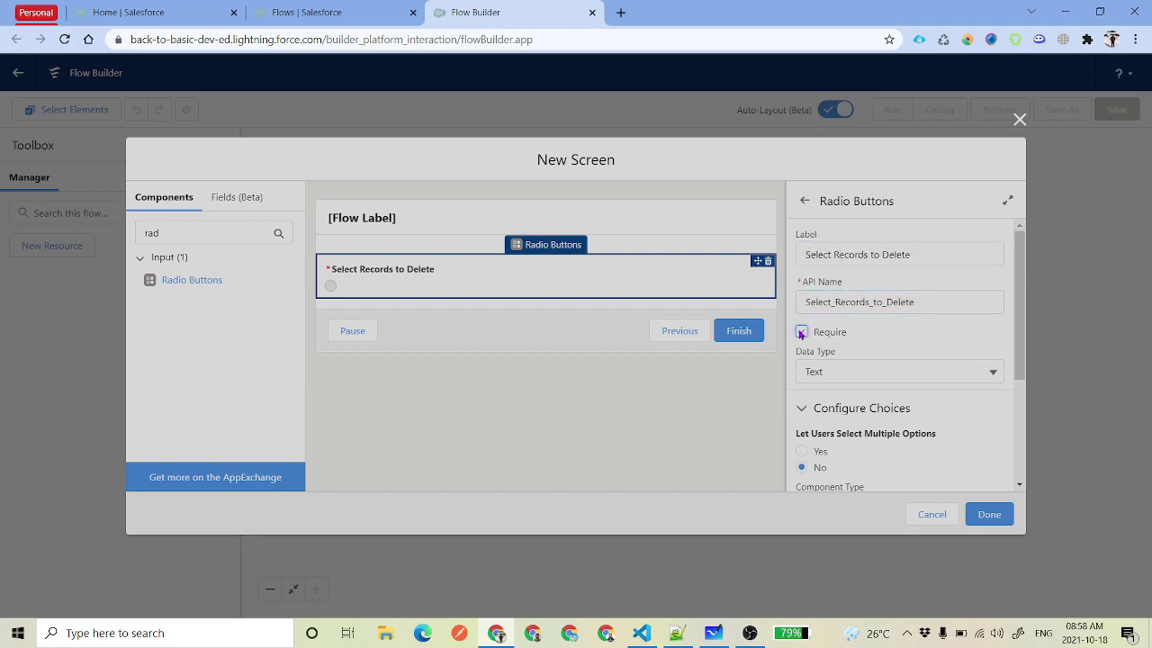
Add a second choice entry to the radio buttons component
scroll(925, 389, down, 1)
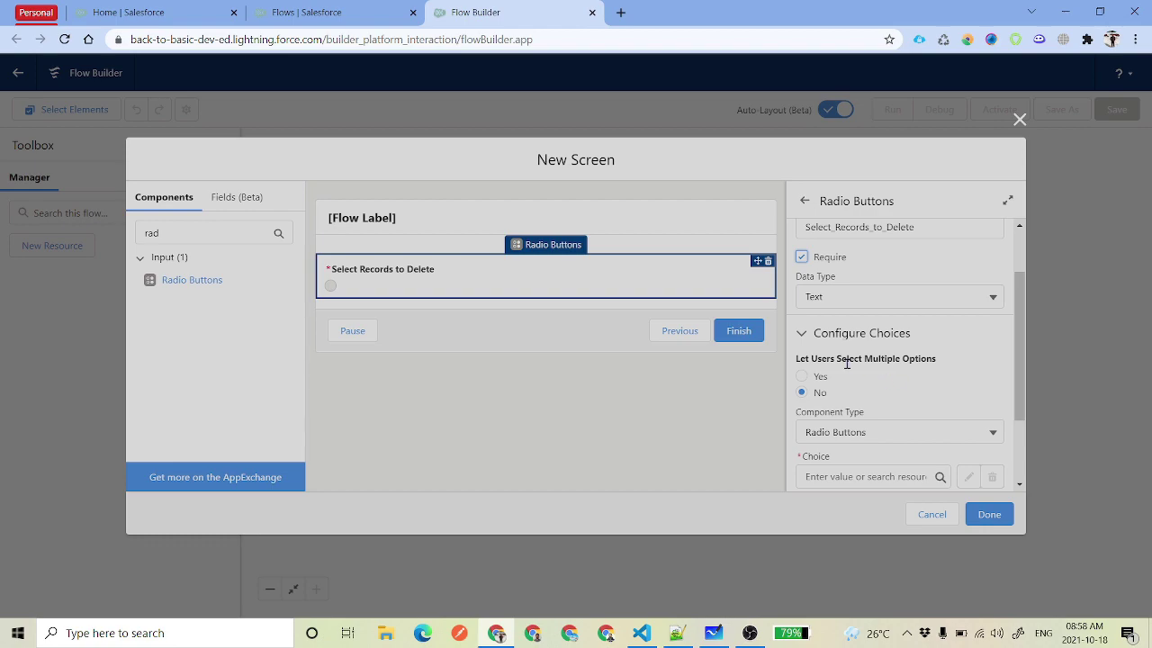
scroll(917, 364, down, 2)
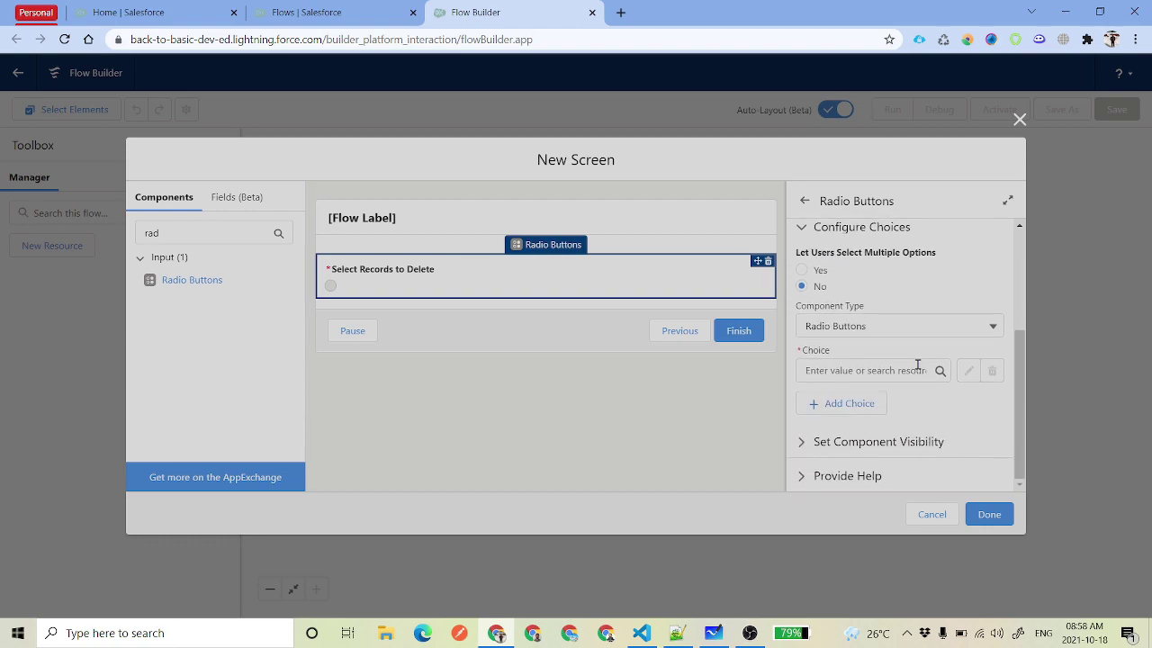
click(850, 407)
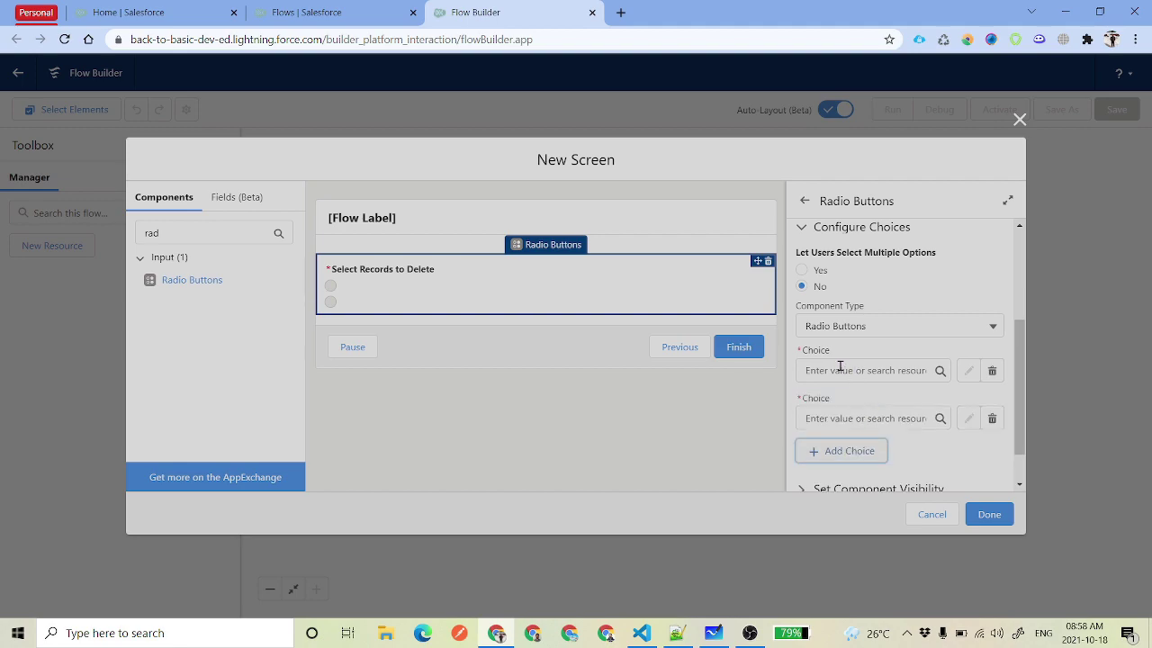
Start a new choice resource for the first entry with resource type Choice and API name "contact"
click(866, 372)
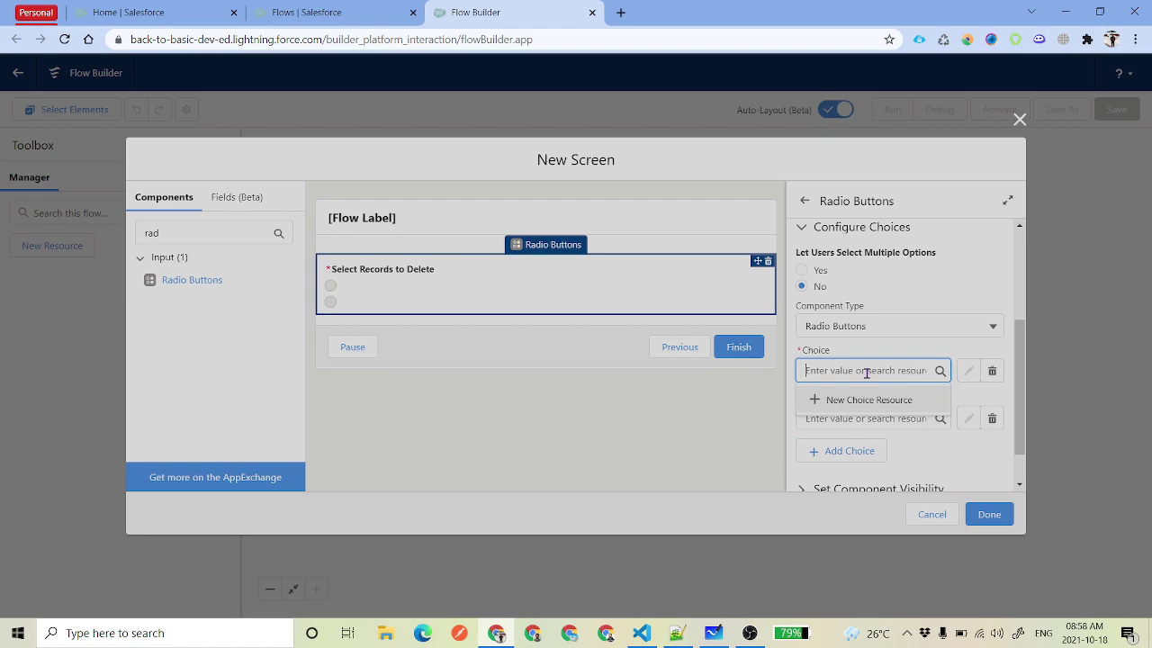
click(870, 400)
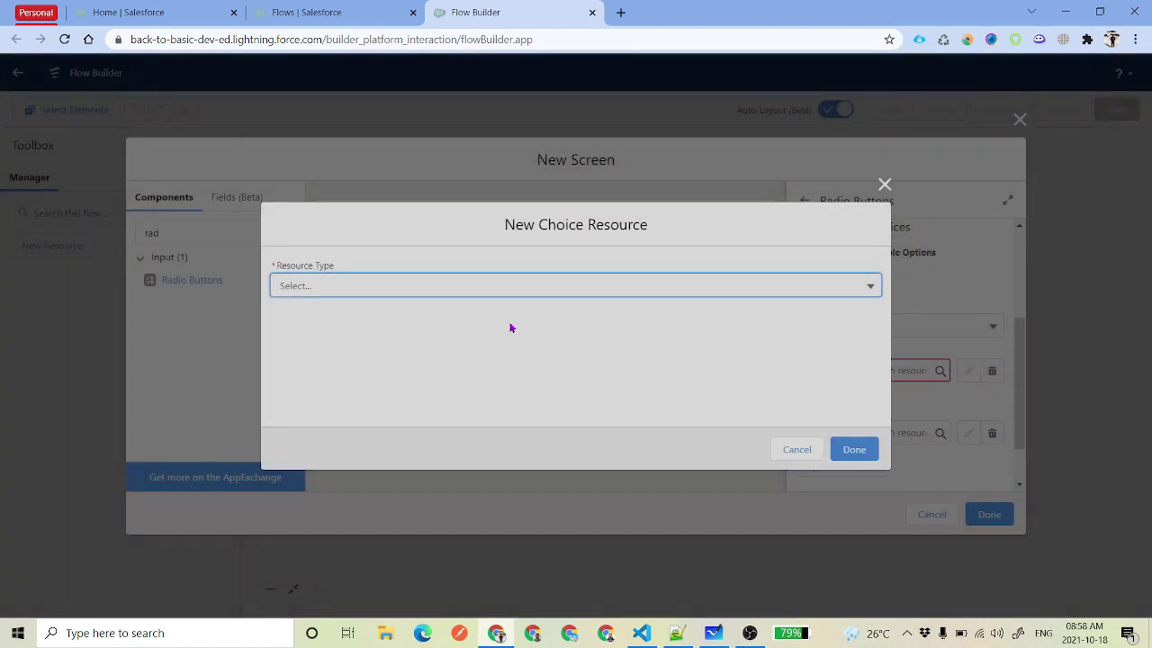
click(395, 285)
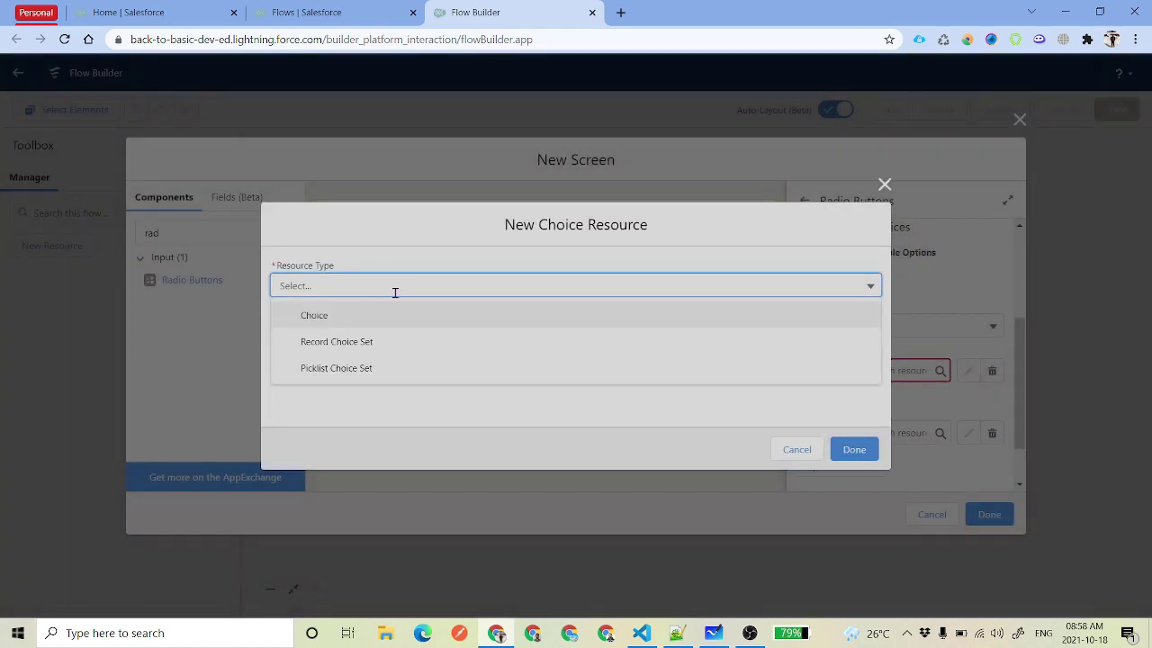
click(345, 317)
click(359, 227)
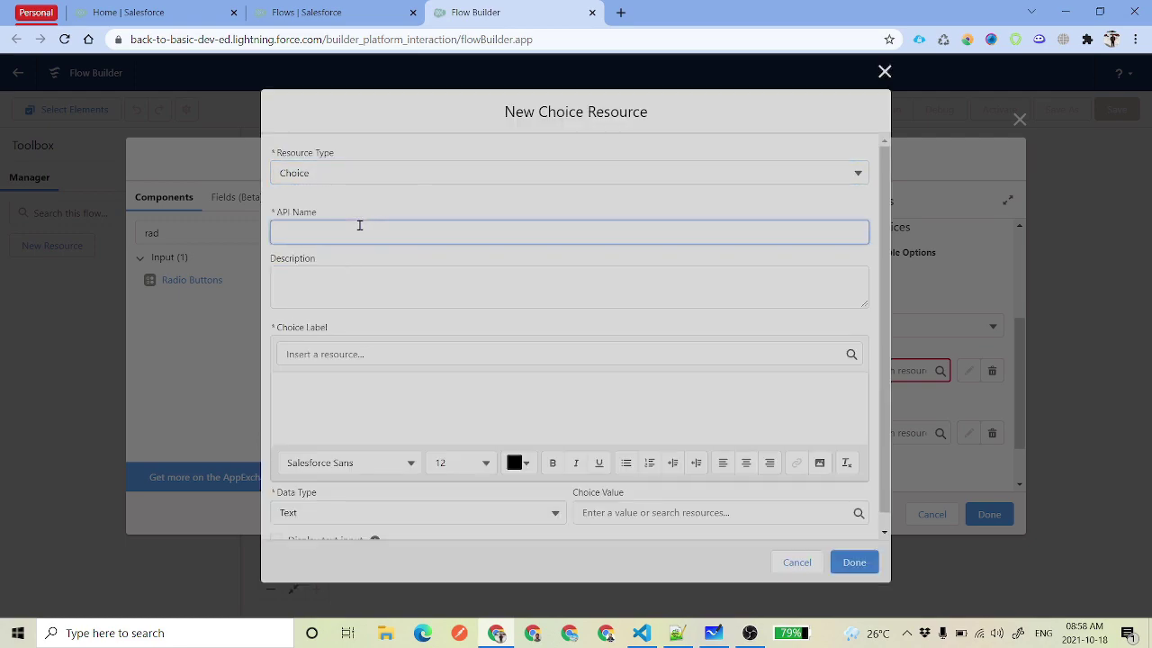
text(contact)
double_click(279, 233)
scroll(417, 485, down, 1)
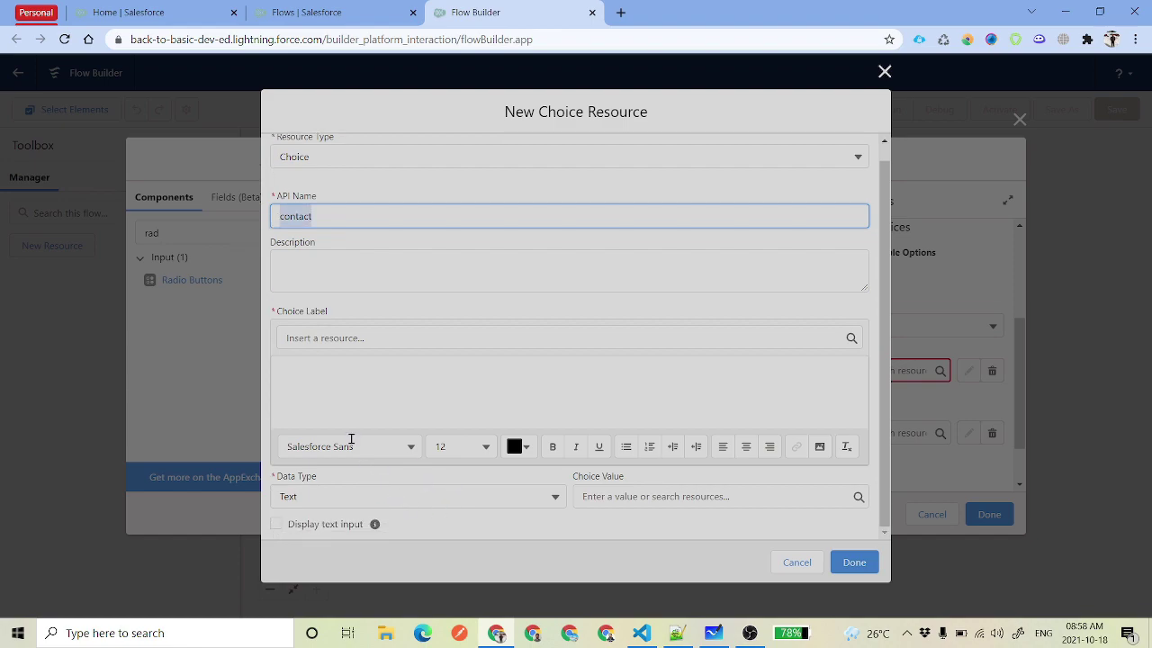
Set the contact choice's label and its choice value to "Contacts" and save the resource
click(373, 371)
click(368, 382)
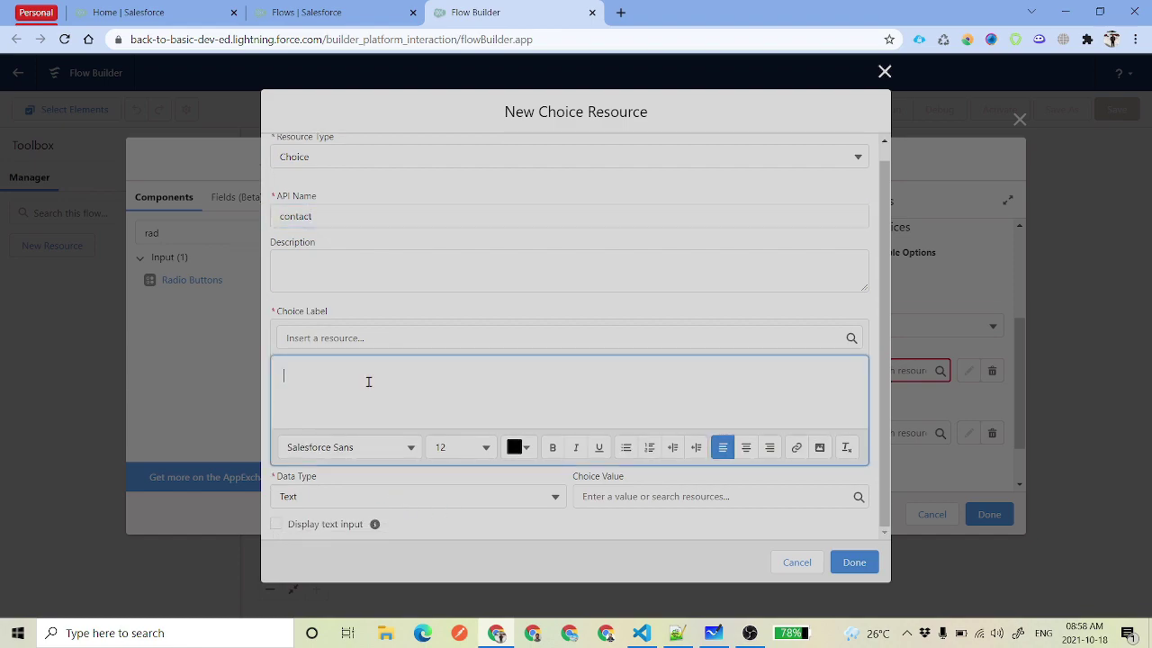
text(Contacts)
click(653, 496)
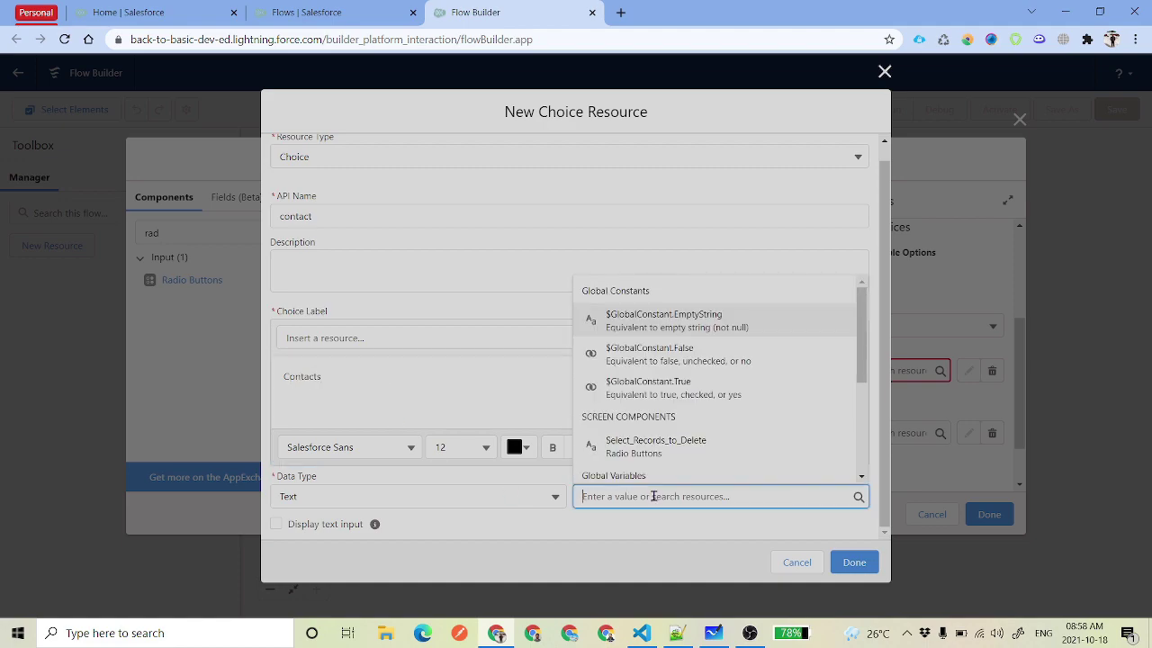
text(Contacts)
key(Return)
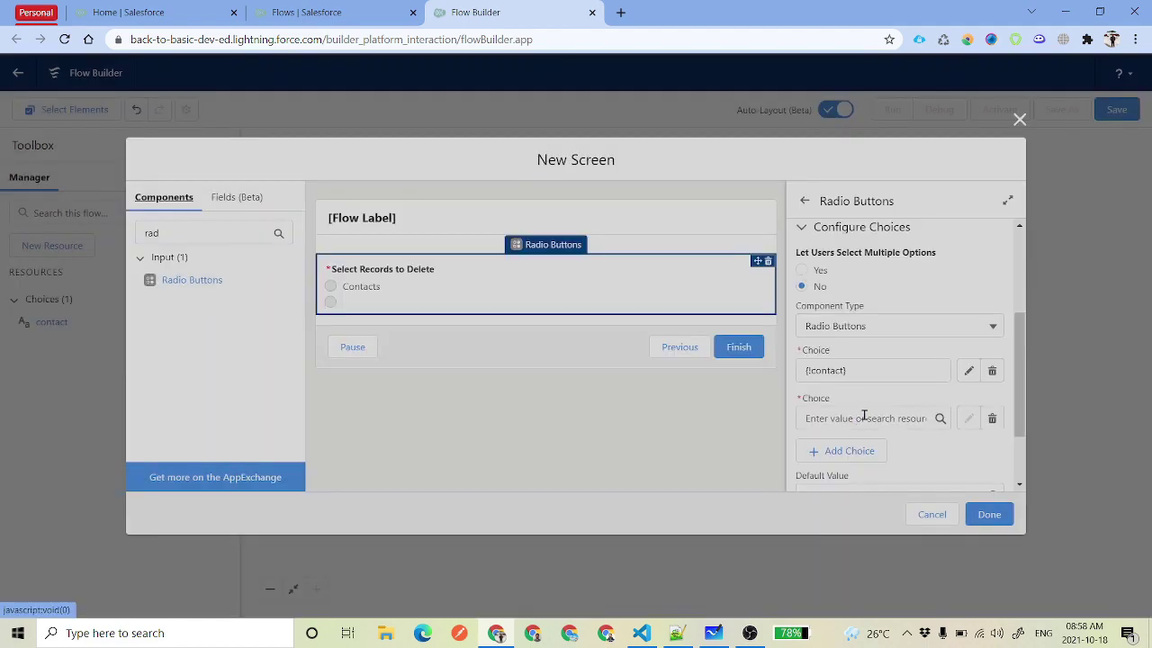
Create Choice resource "opportunity" for the second entry, with label "Opportunities" and value "Opportunity", and finish the screen
click(864, 416)
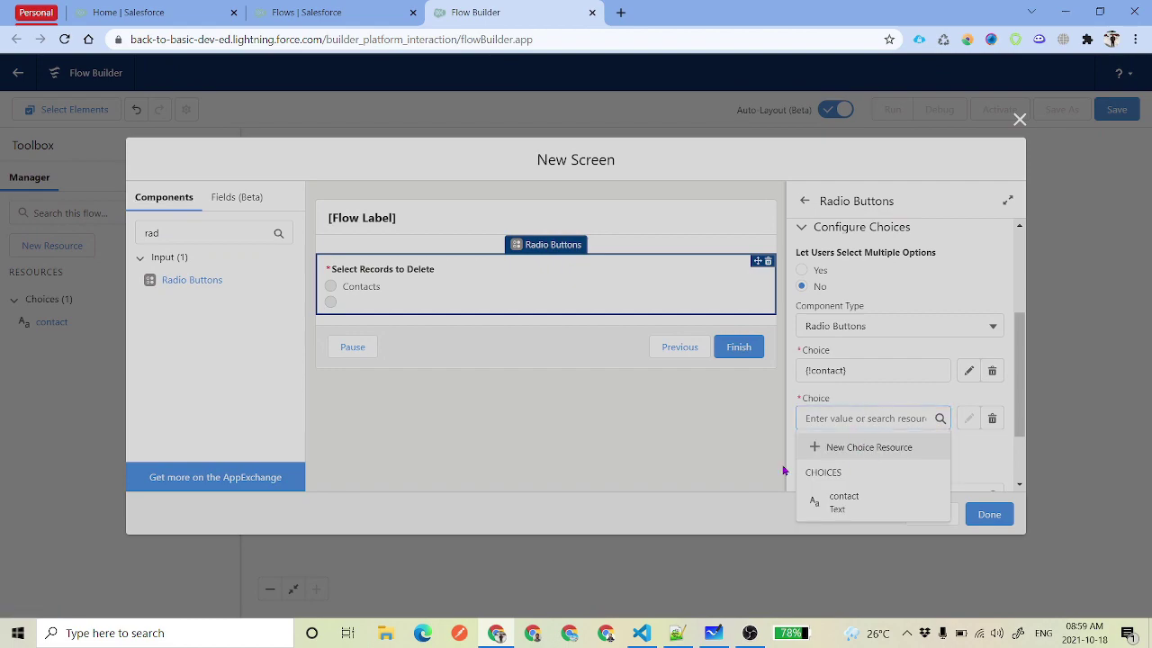
click(864, 447)
click(368, 284)
click(339, 315)
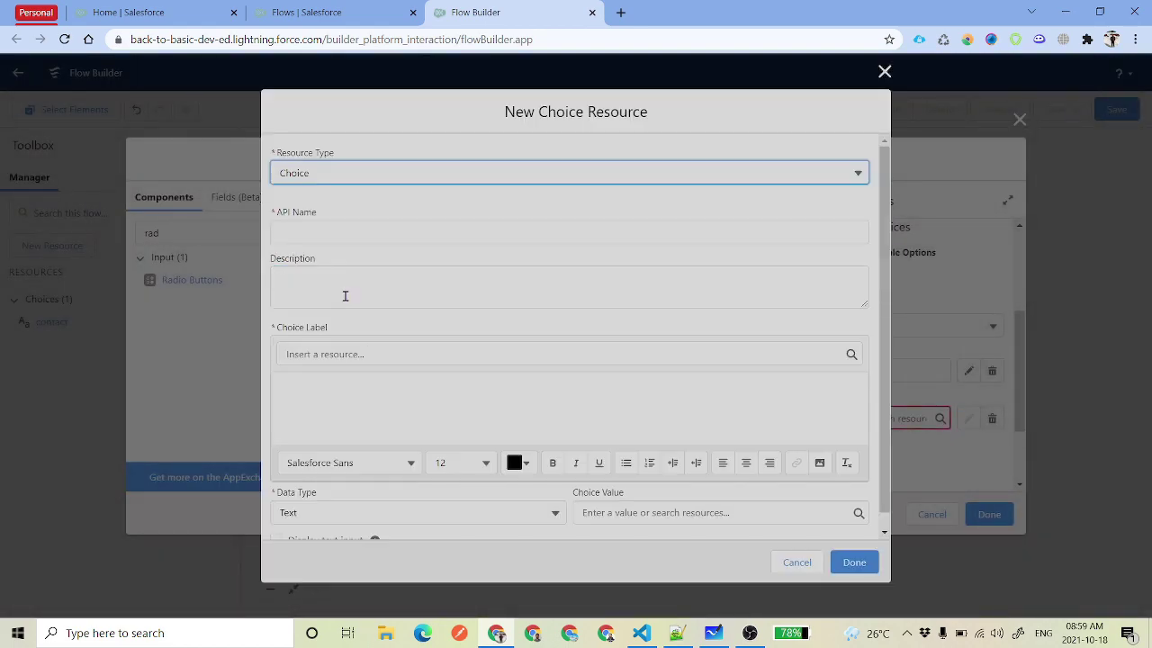
click(339, 235)
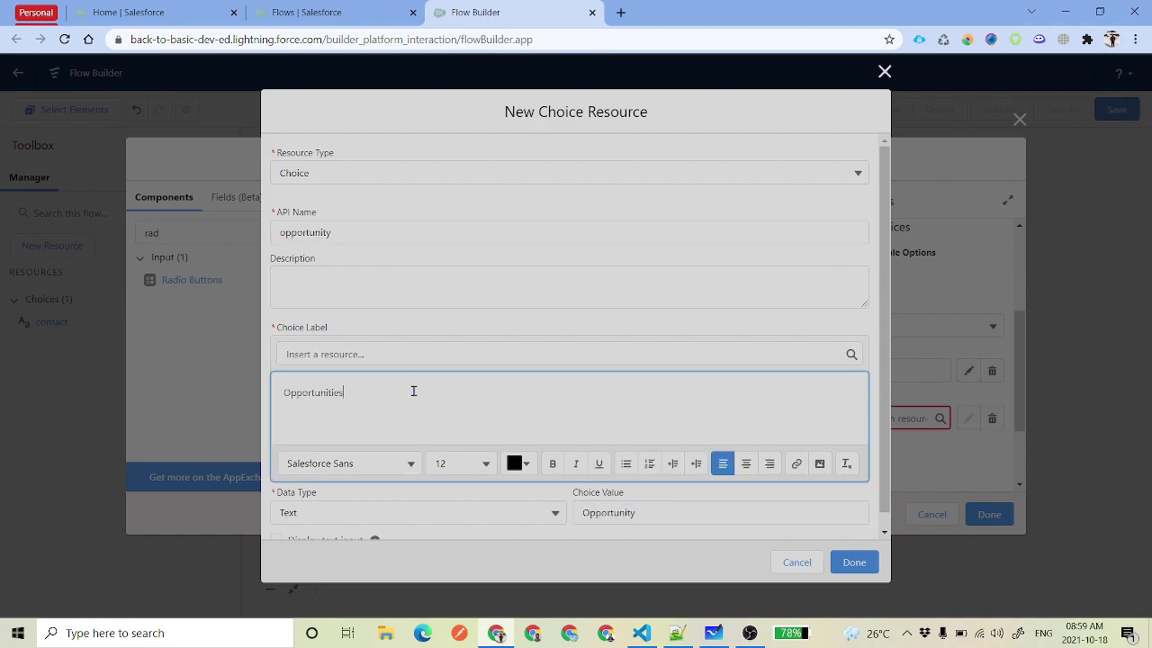
drag(411, 390, 247, 389)
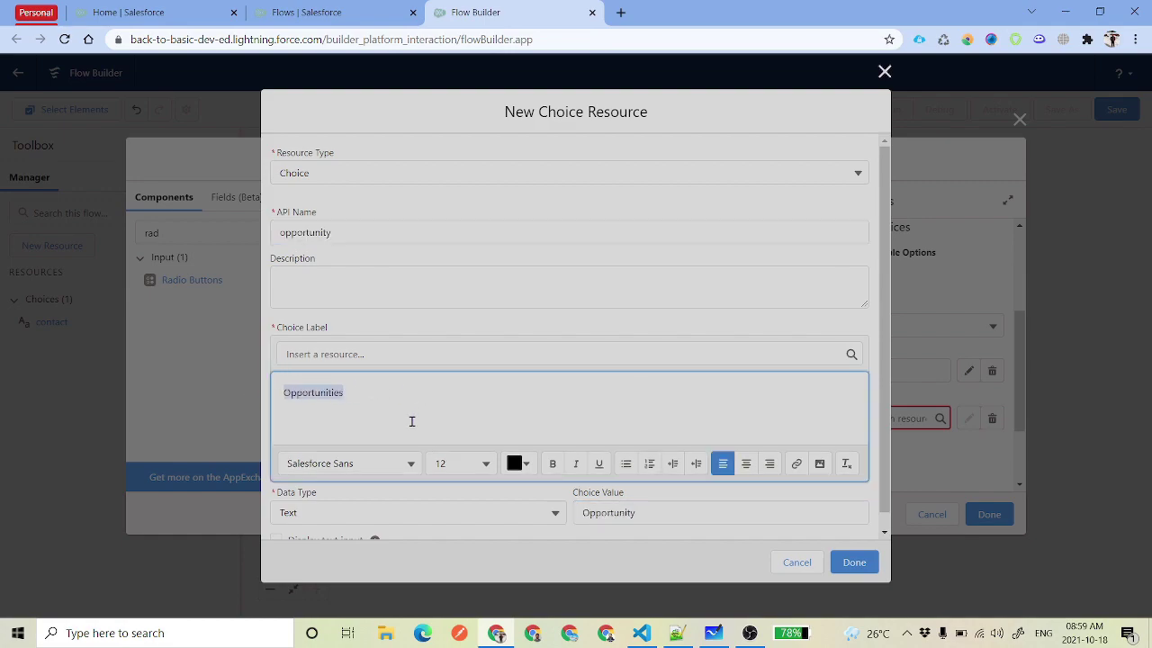
double_click(576, 522)
click(854, 561)
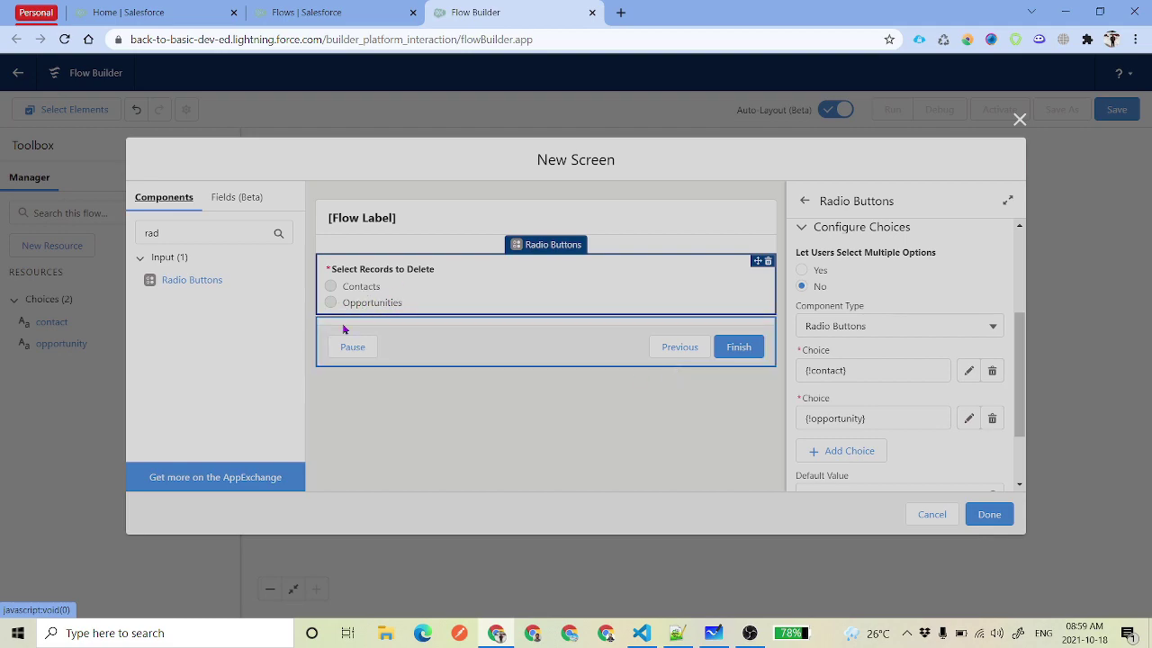
click(995, 514)
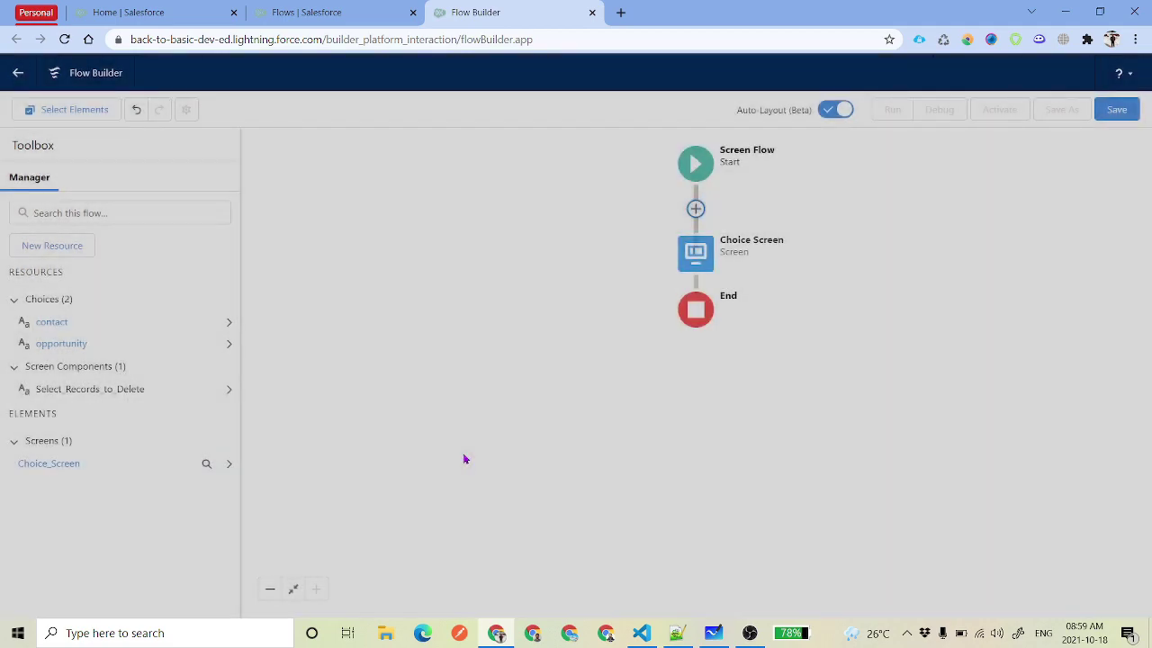
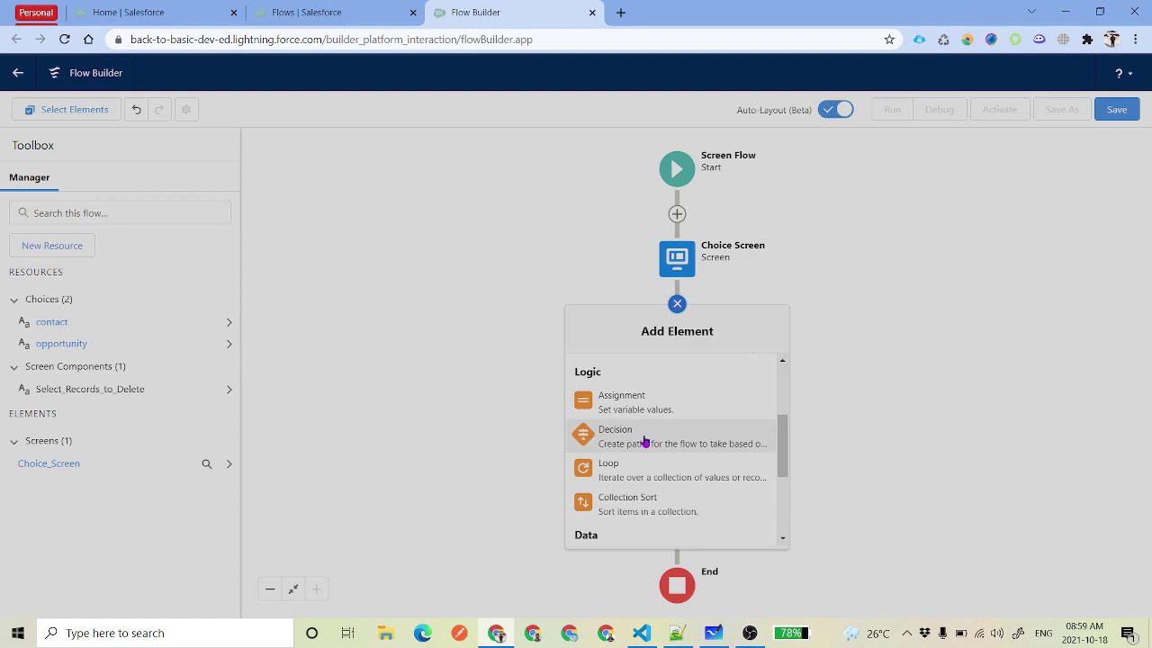
Add a Decision element after the Choice Screen, labelled "Check which object is selected by user"
click(644, 441)
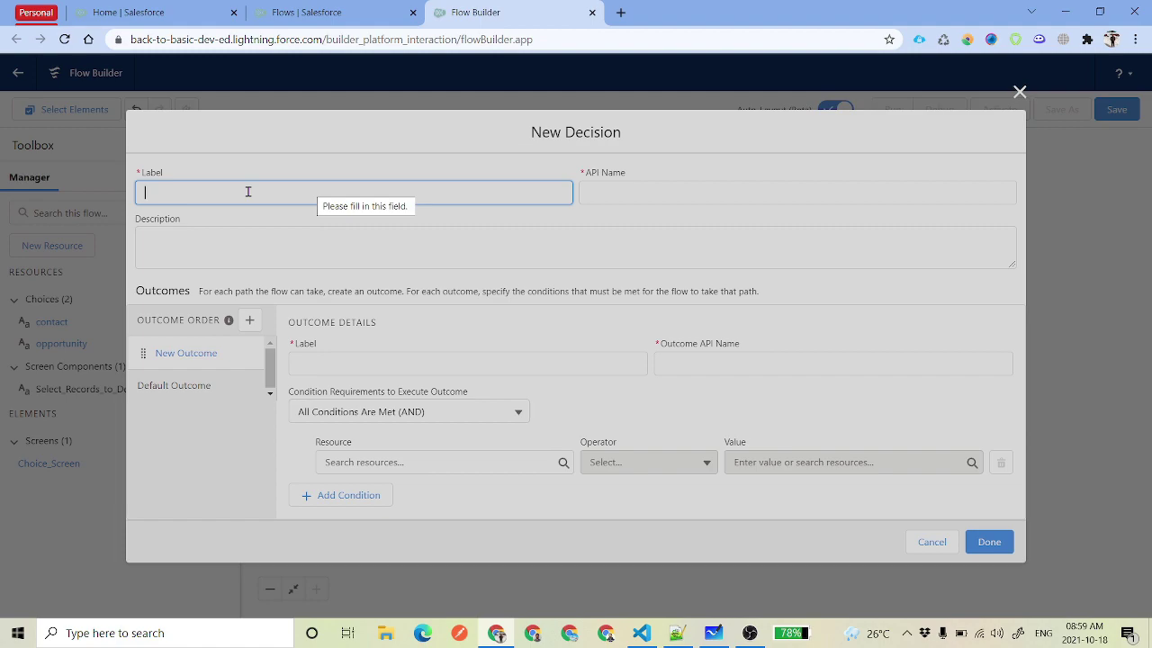
text(Check which object is selected by user)
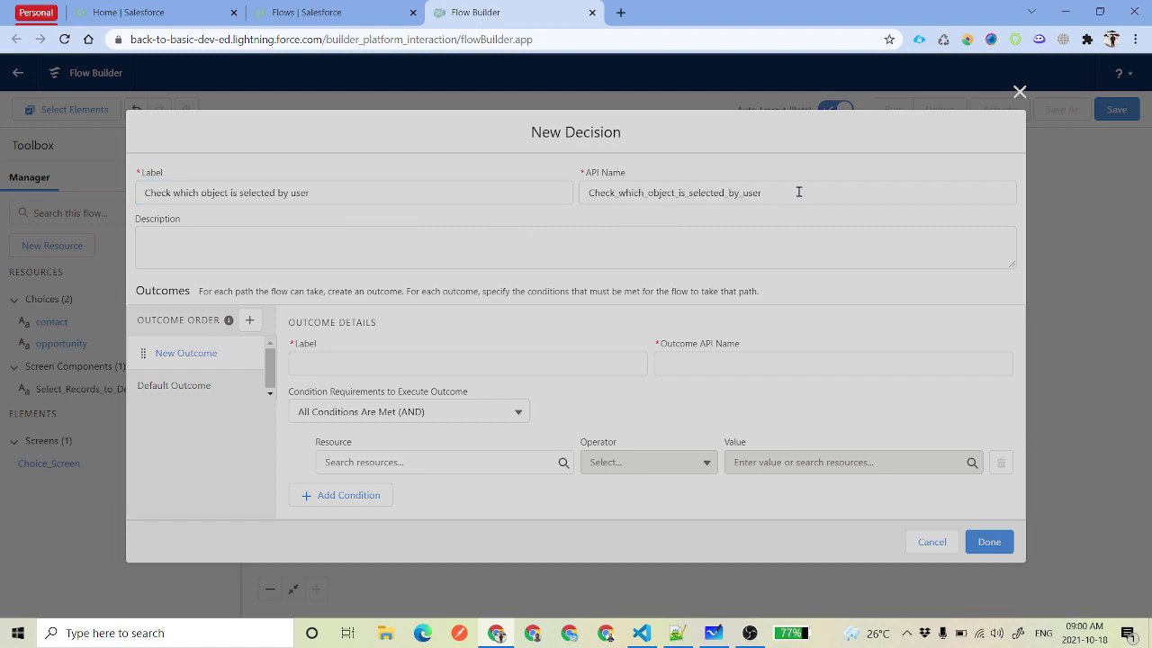
drag(797, 192, 513, 179)
Label the decision's first outcome "Contact Selected?" with API name Contact_Selected
click(374, 361)
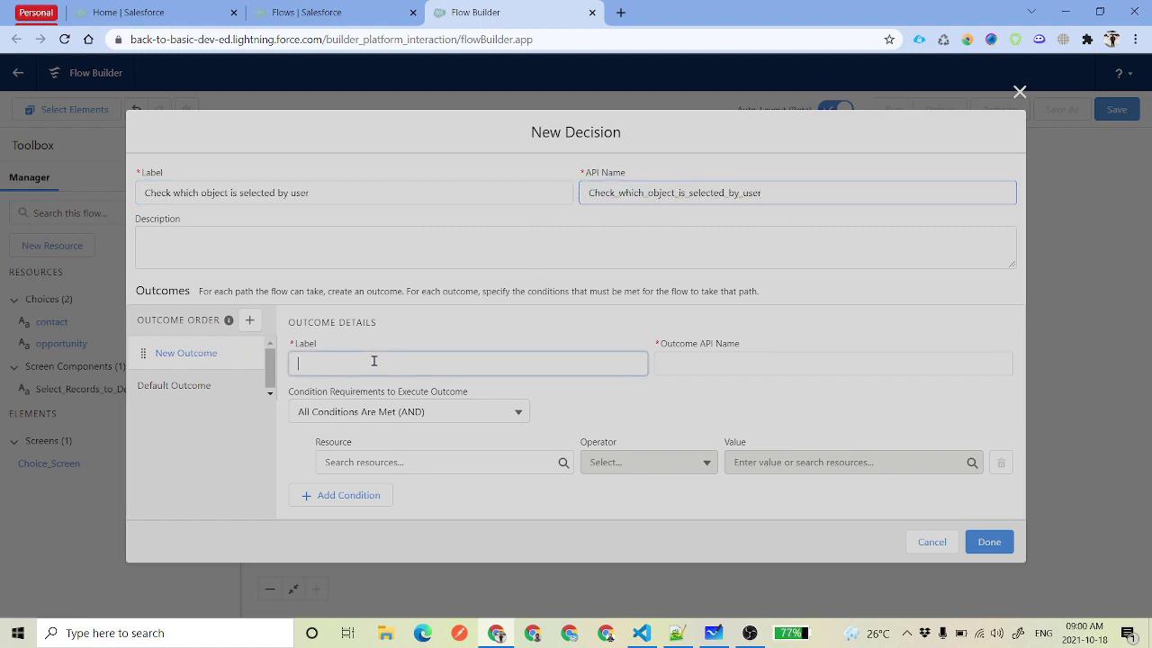
text(Contac)
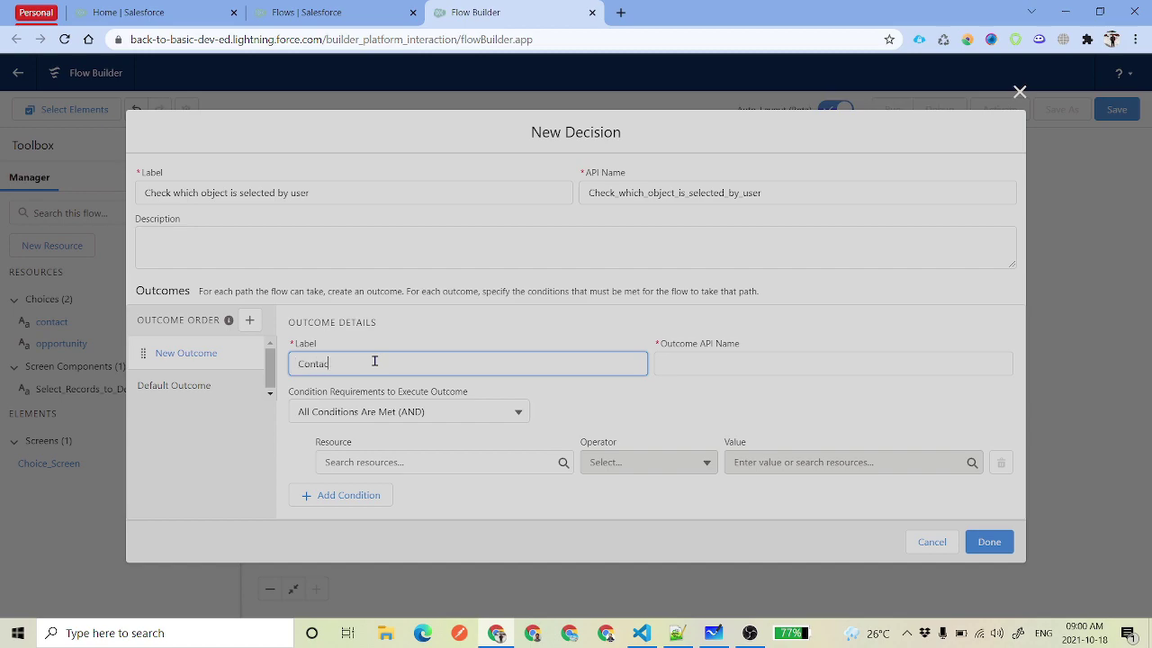
text(t Selected?)
click(623, 406)
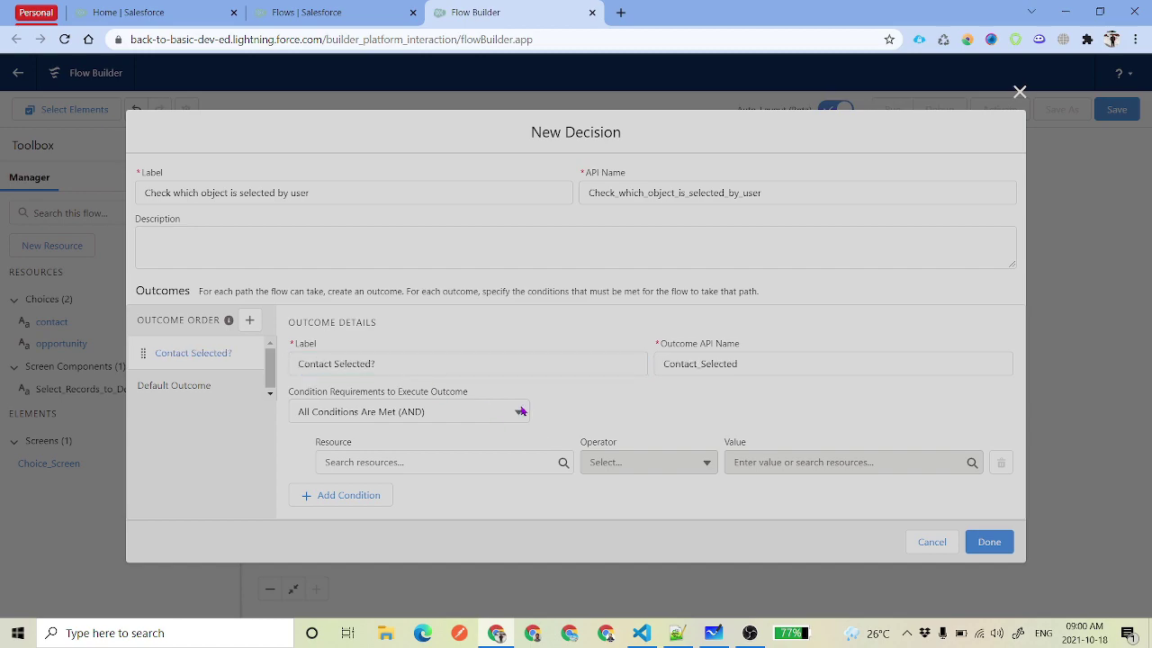
Set the "Contact Selected?" condition to Select_Records_to_Delete Equals the contact choice
click(450, 462)
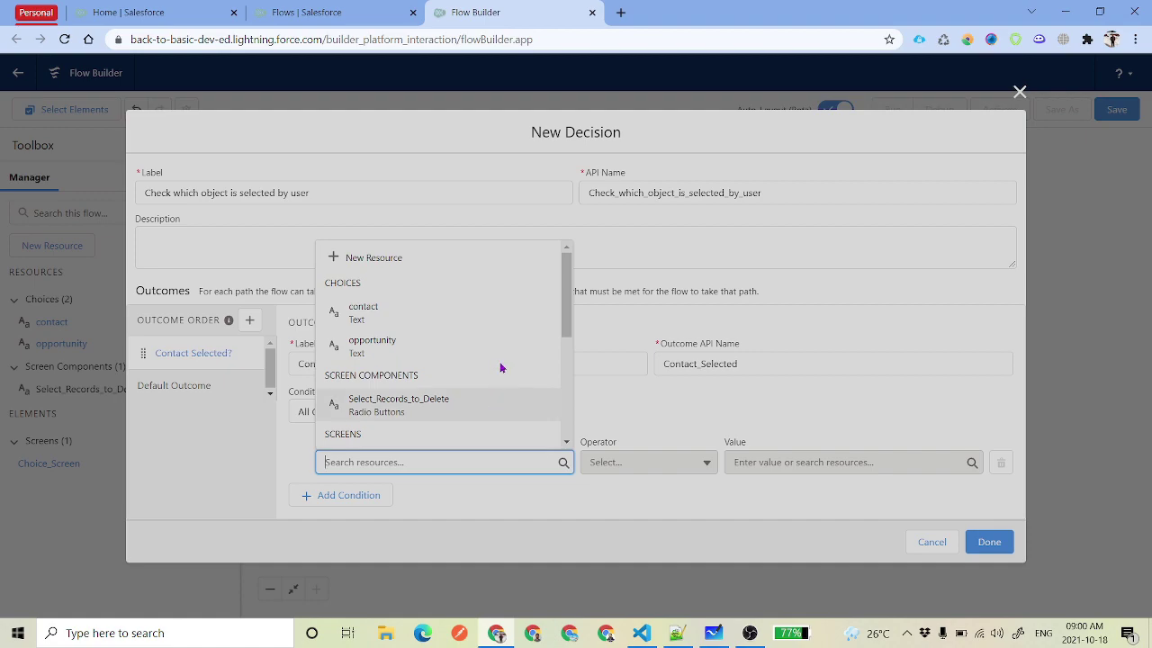
scroll(502, 367, down, 1)
scroll(501, 366, down, 2)
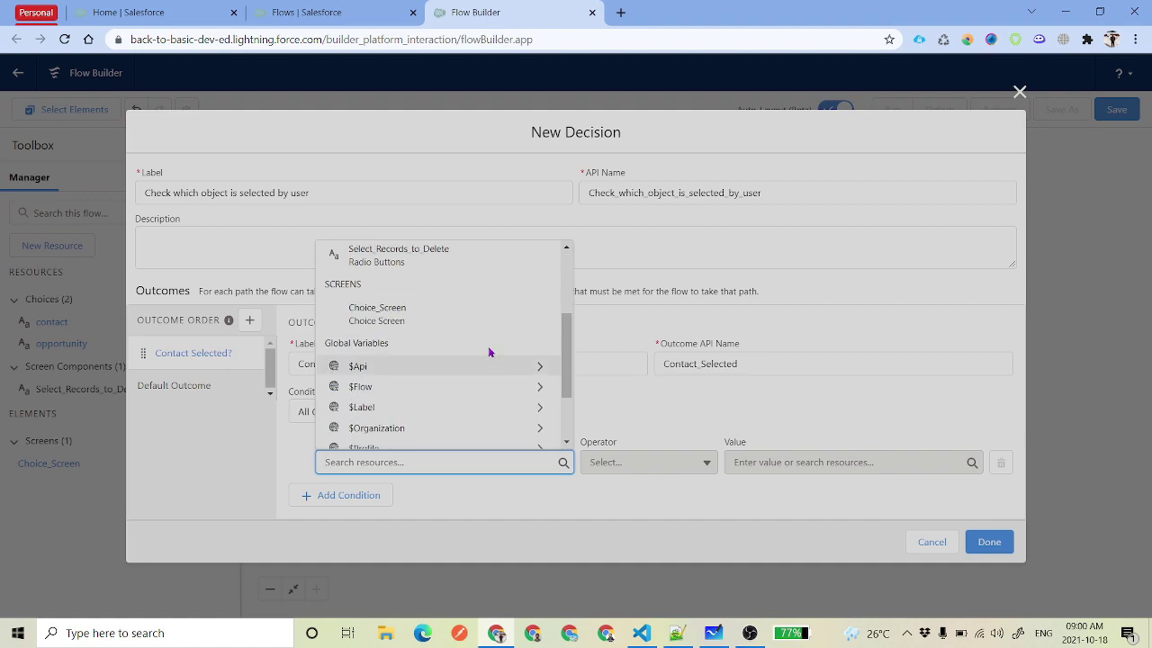
scroll(468, 373, up, 2)
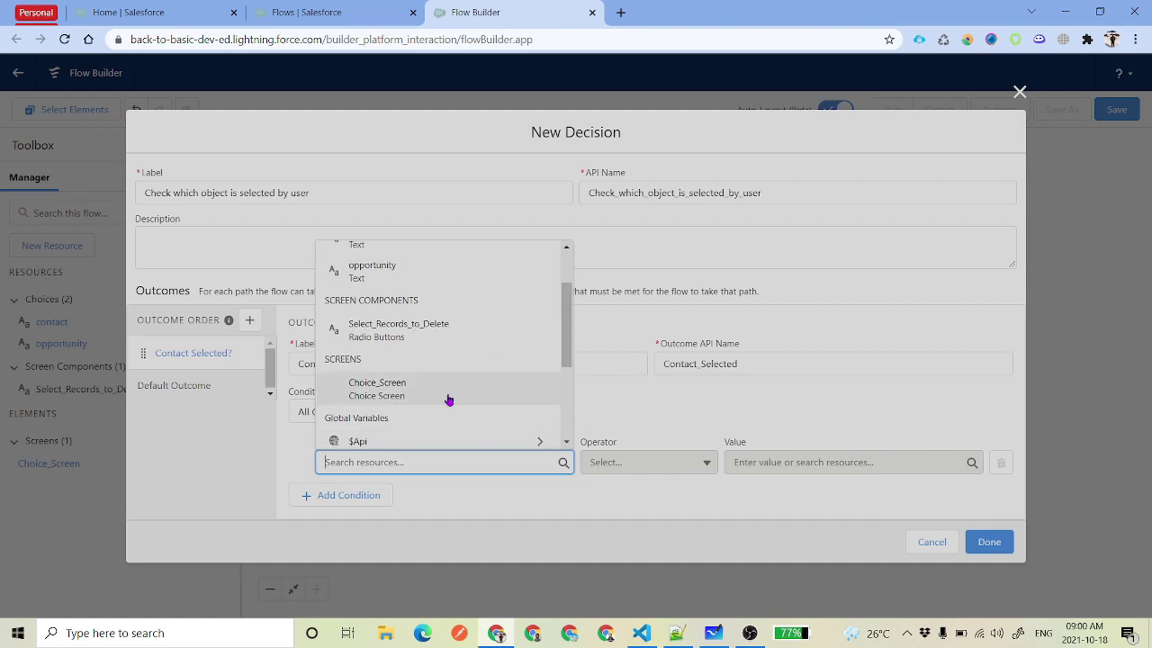
click(404, 330)
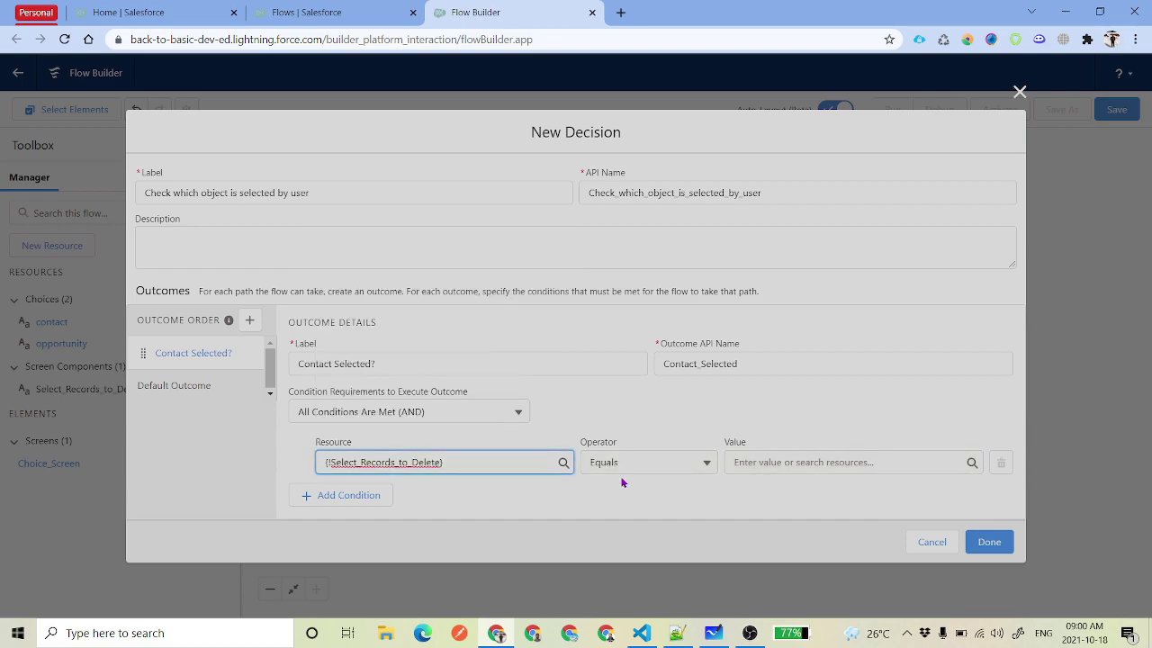
click(807, 461)
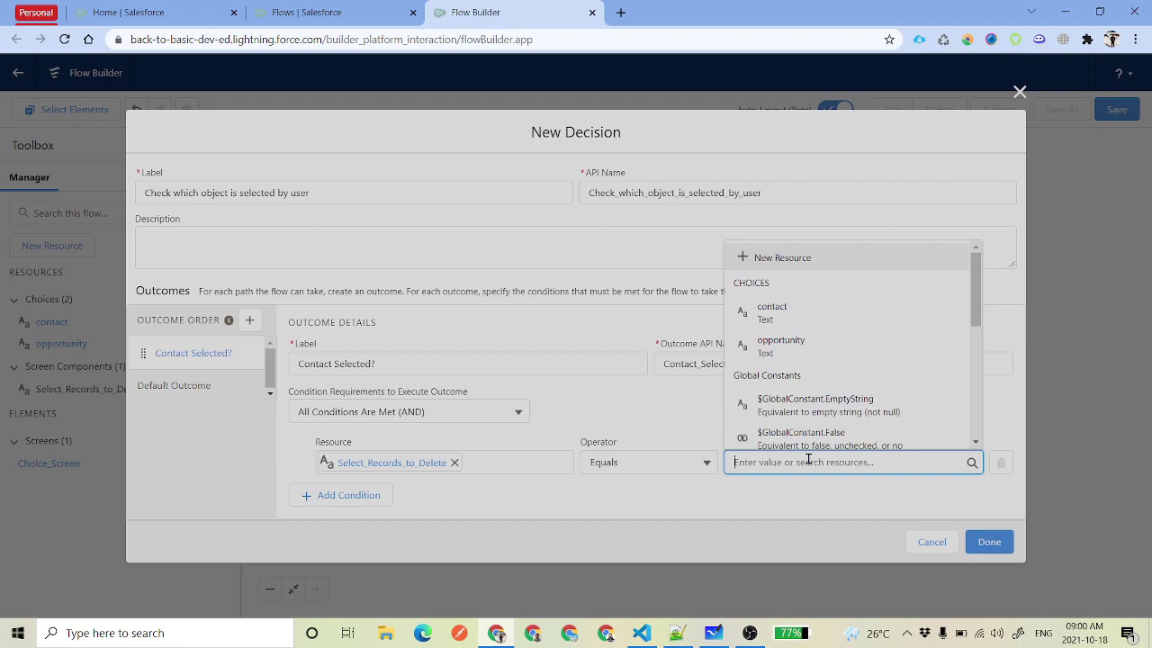
text(Contact)
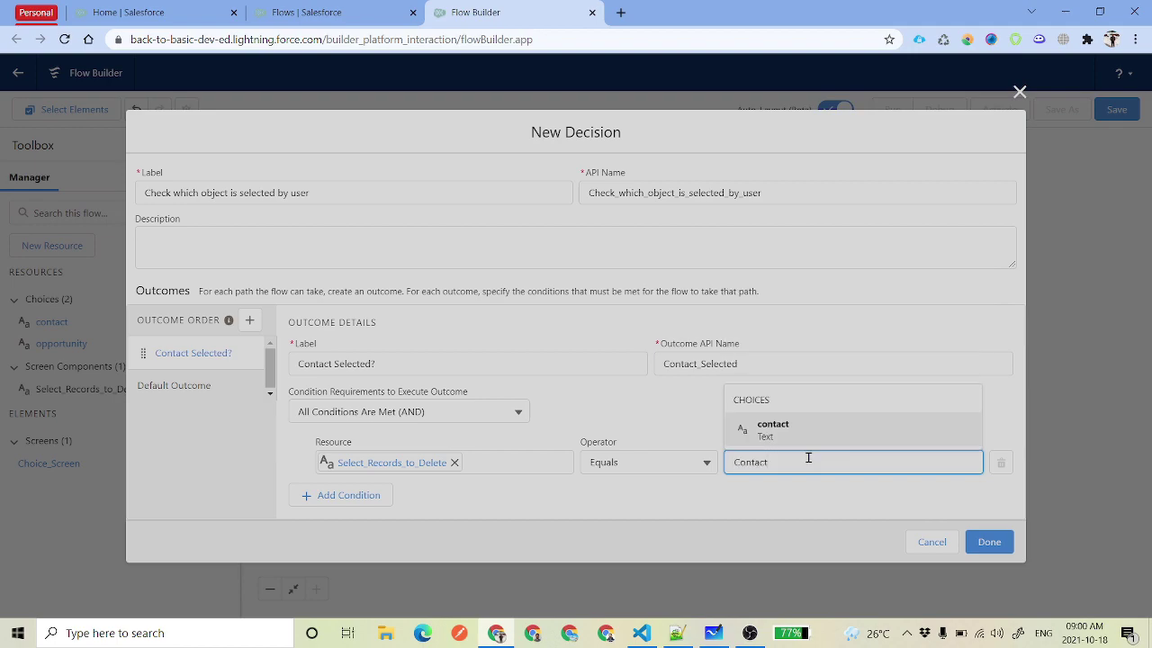
click(805, 434)
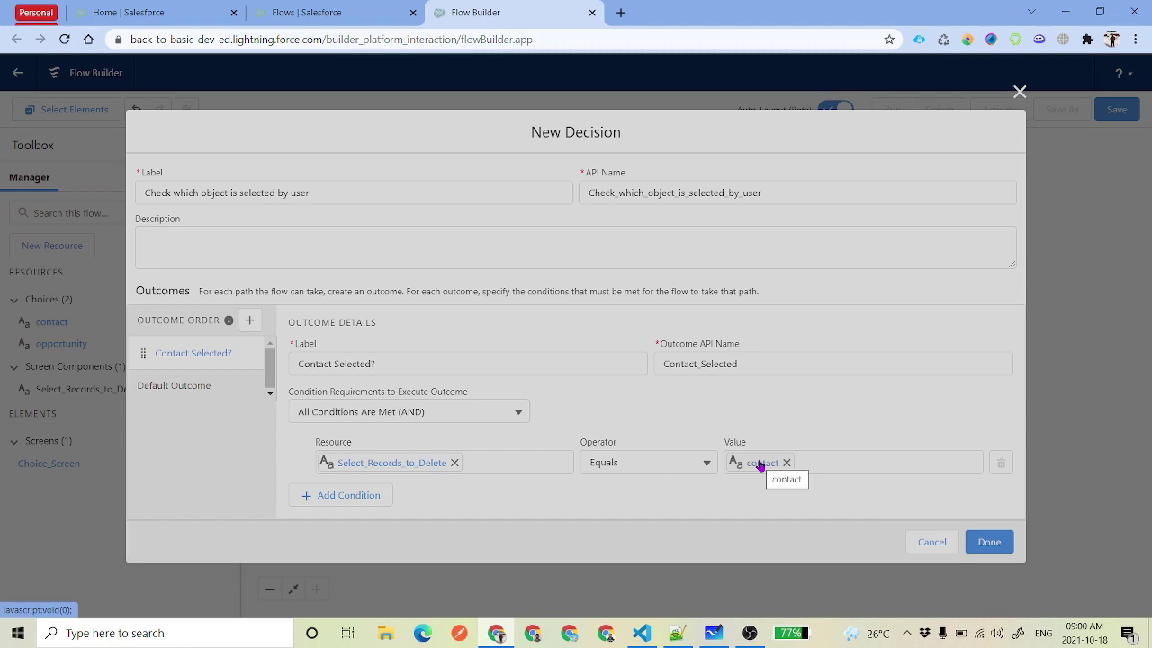
Rename the decision's default outcome as "Default"
click(167, 396)
triple_click(388, 399)
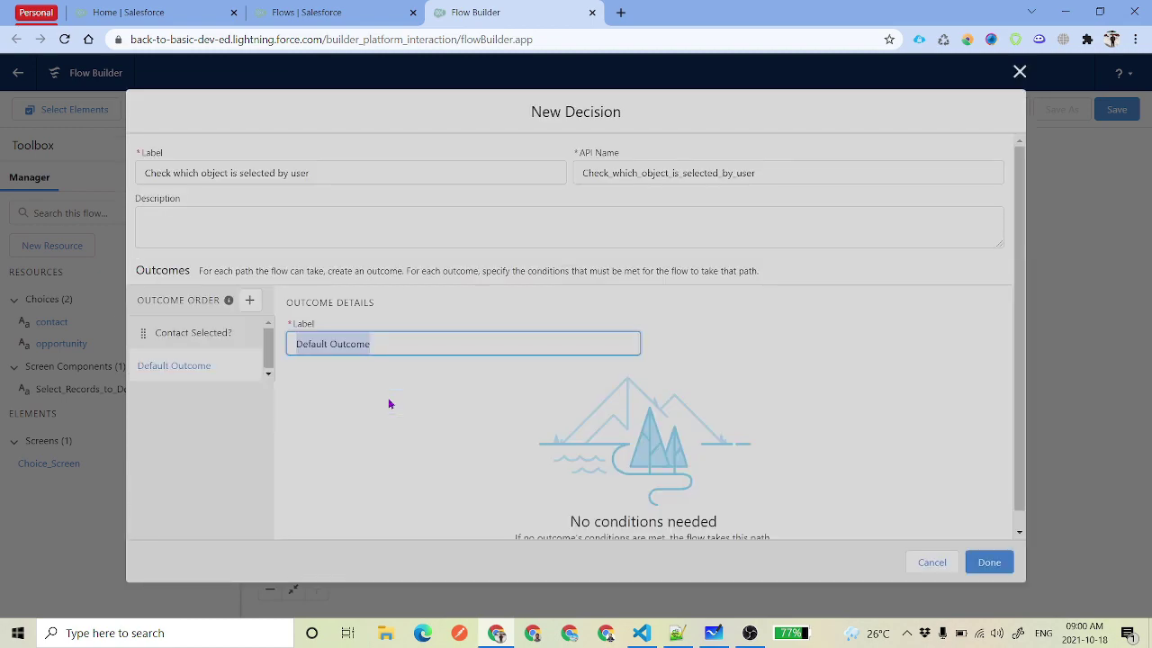
text(Opportunity Selected)
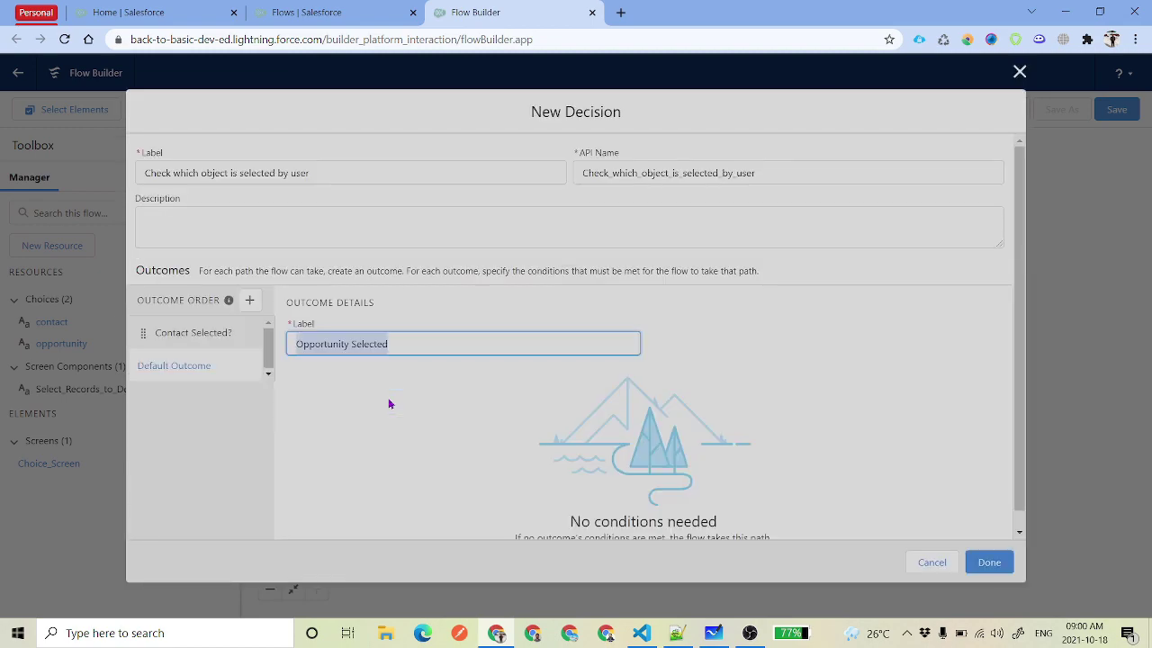
text(Defau)
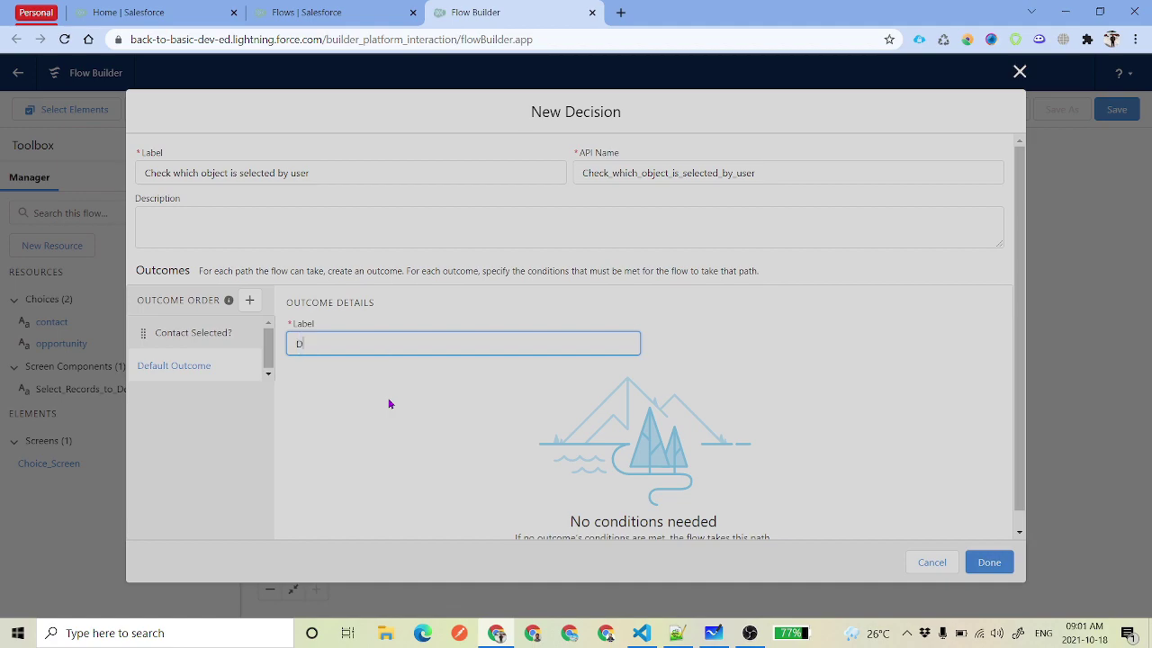
key(BackSpace)
text(ult)
Add another outcome to the decision, labelled "Opportunity Selected?" with API name Opportunity_Selected
click(252, 303)
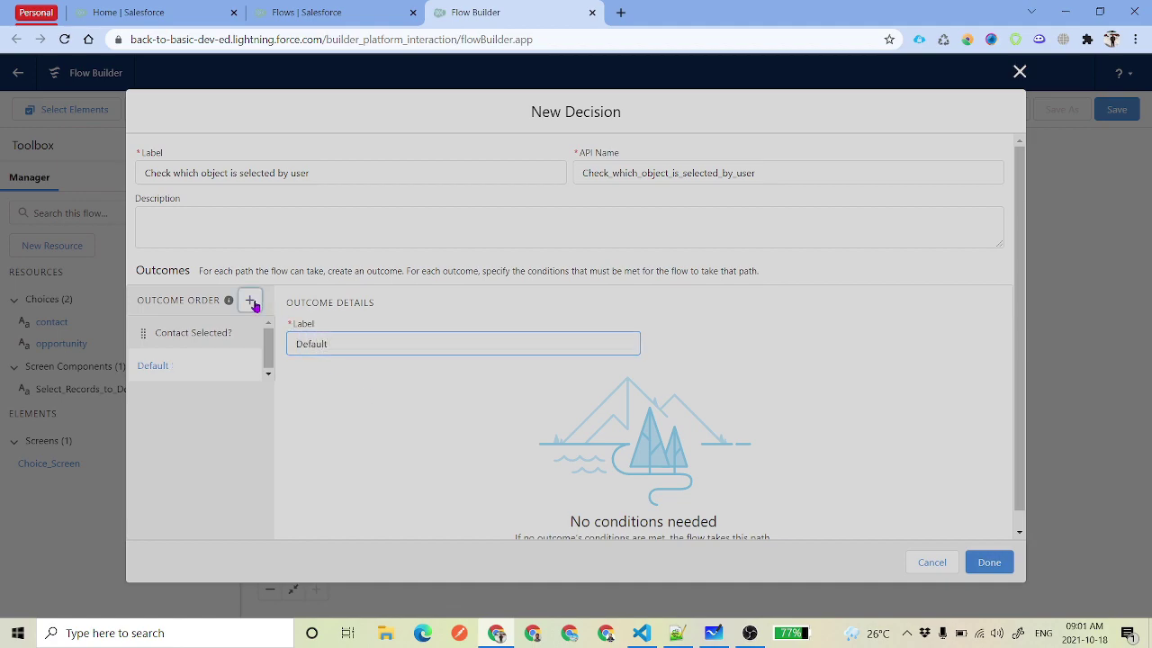
text(Opportunity Selected)
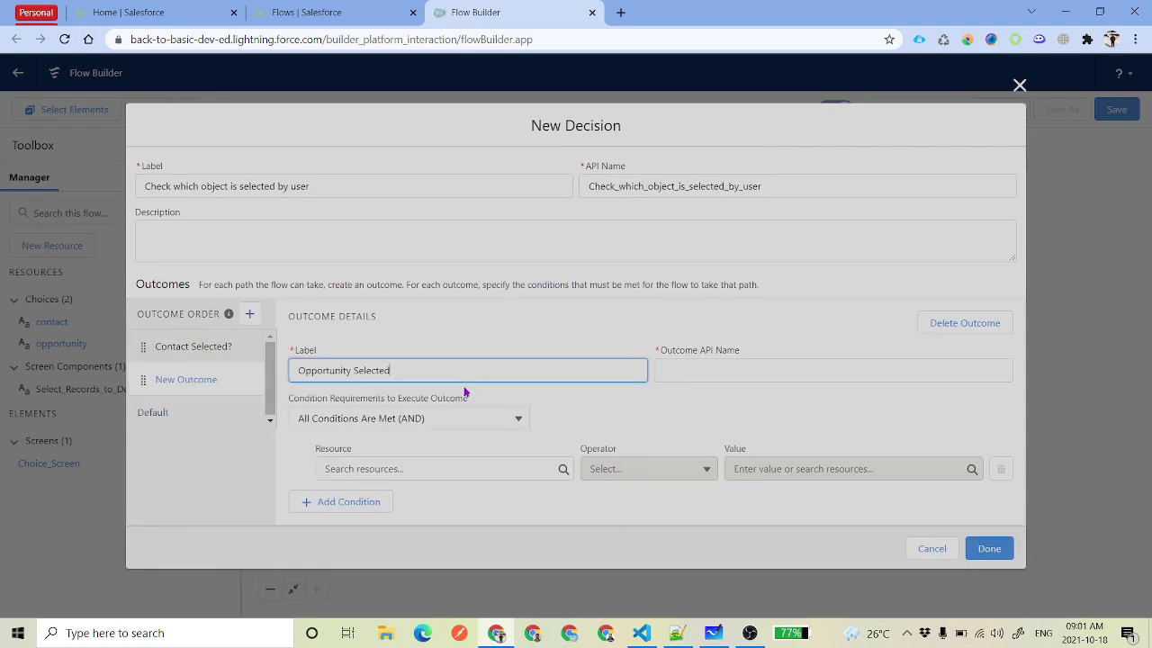
key(Tab)
Set the "Opportunity Selected?" condition to Select_Records_to_Delete Equals the opportunity choice and finish the decision
click(458, 465)
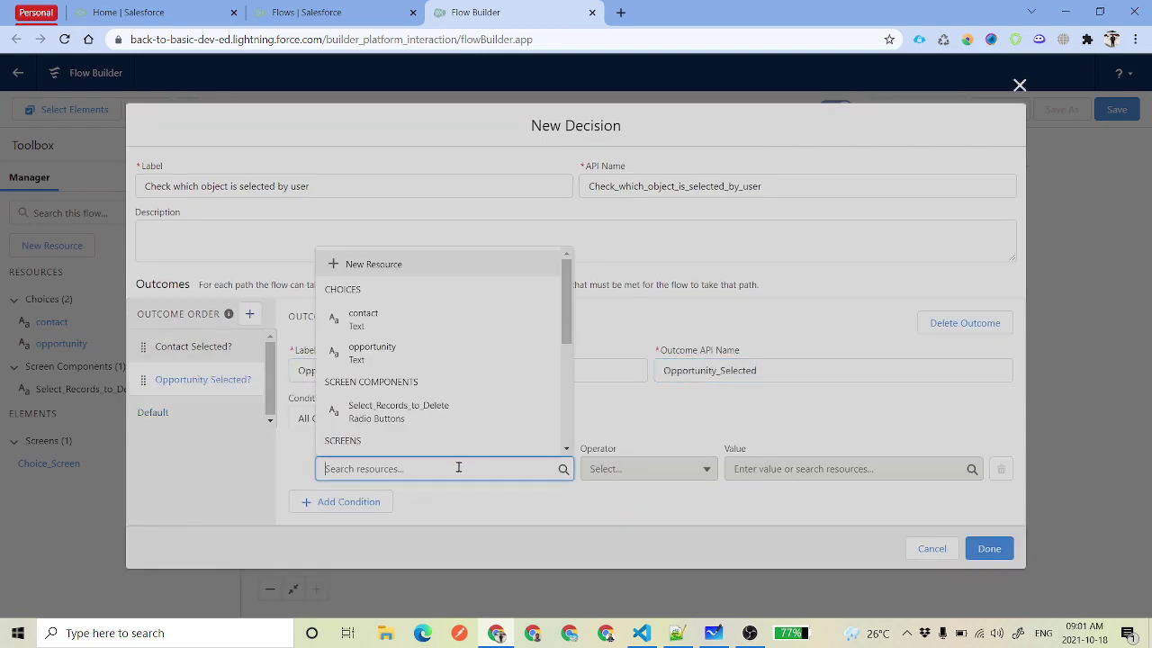
click(475, 402)
click(769, 468)
text(o)
click(781, 351)
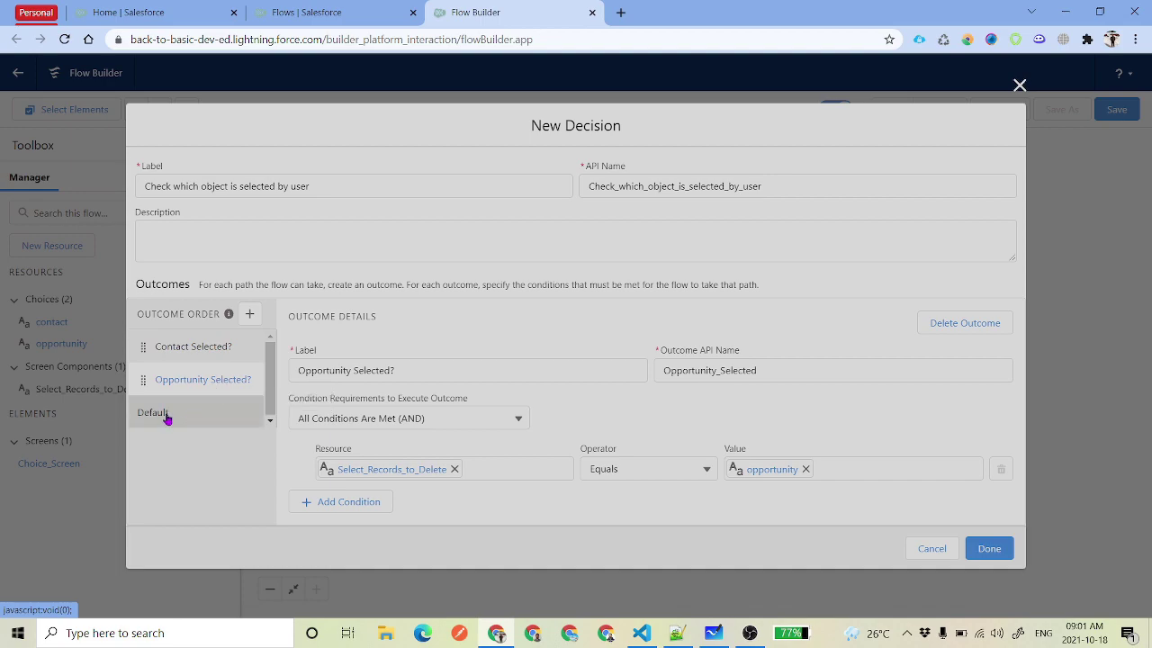
click(989, 548)
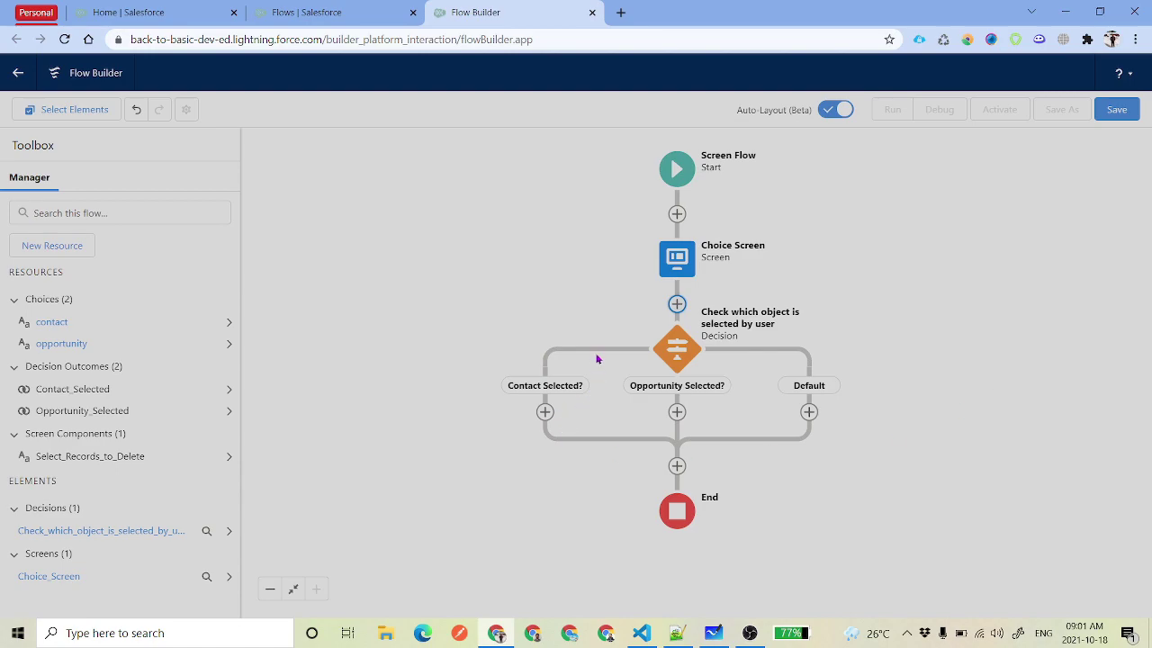
Add a Get Records element on the "Contact Selected?" path, labelled "Get All Orphan Contact Record" with API name grContactRecords
click(544, 412)
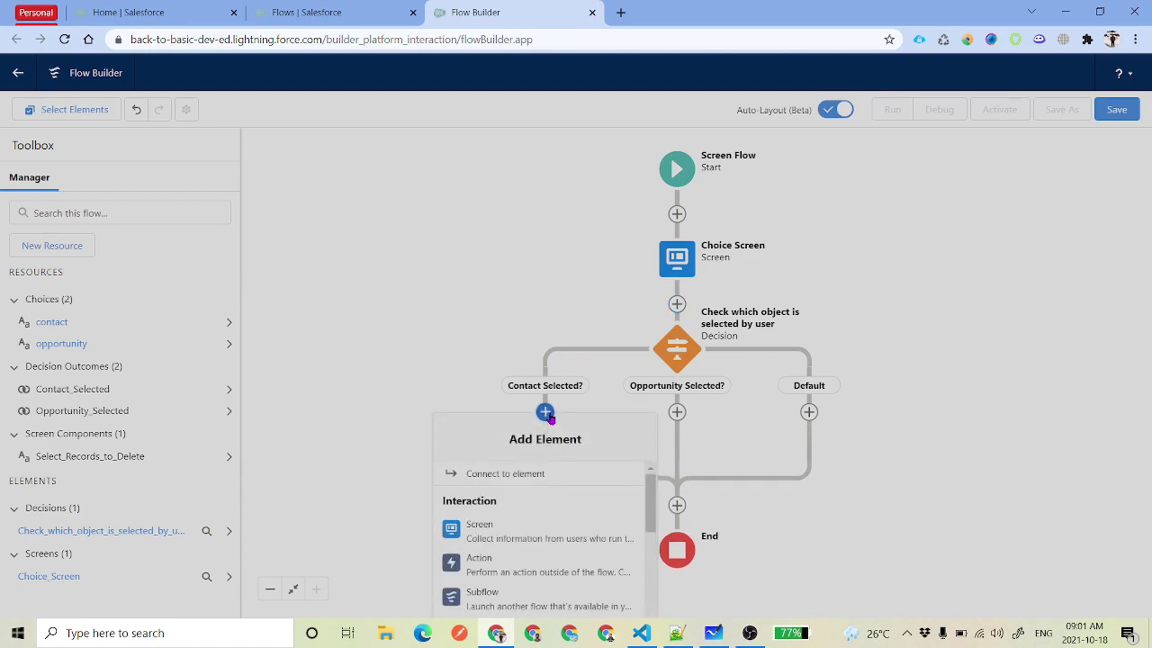
scroll(569, 521, down, 2)
scroll(565, 544, down, 4)
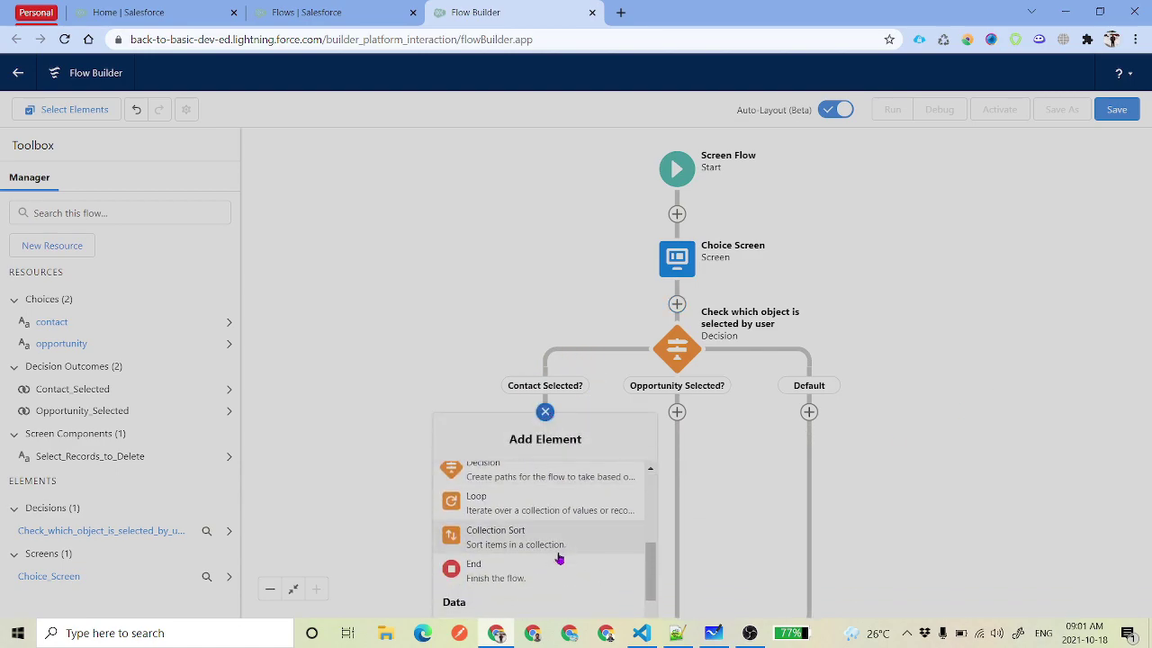
scroll(546, 561, down, 1)
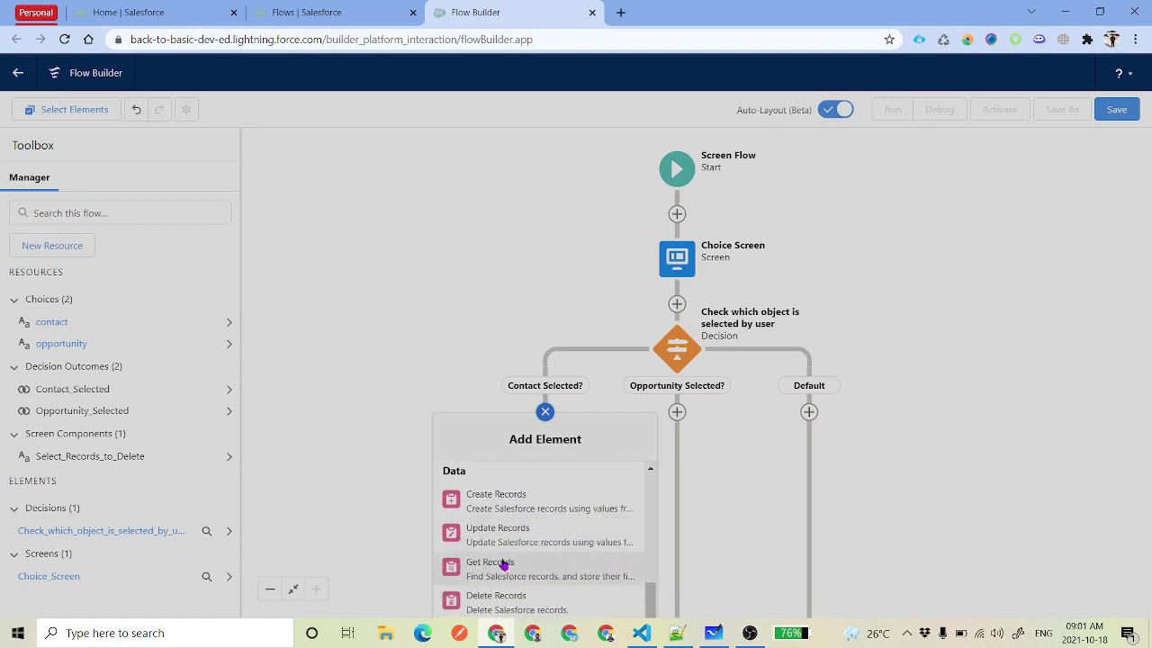
click(532, 572)
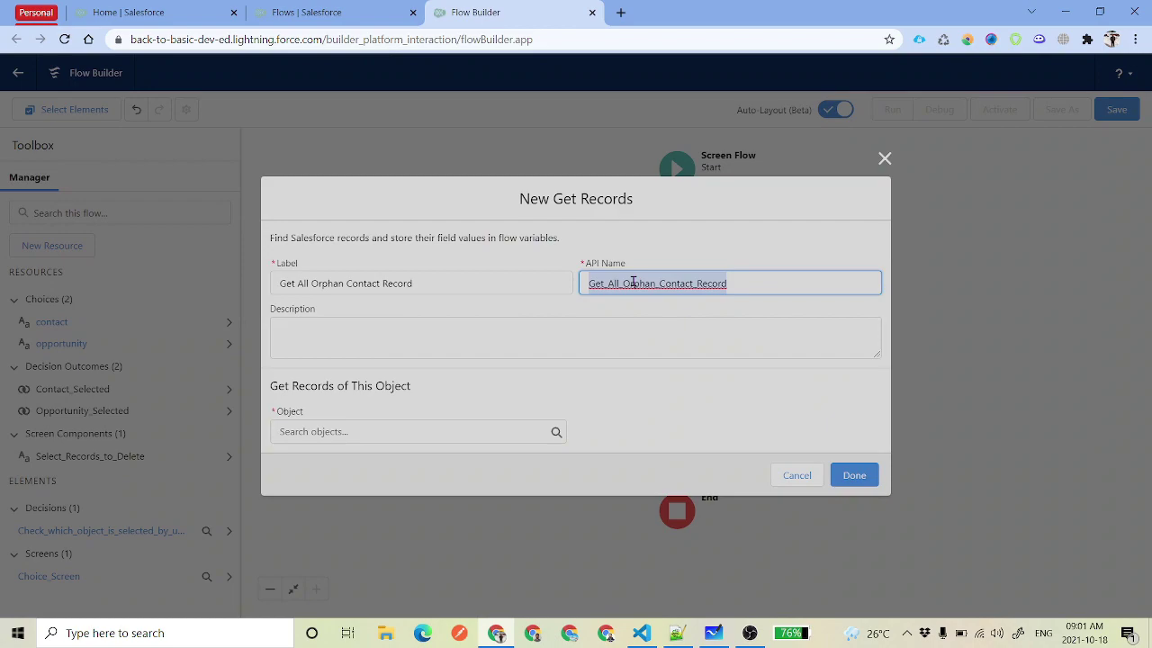
text(grContactRec)
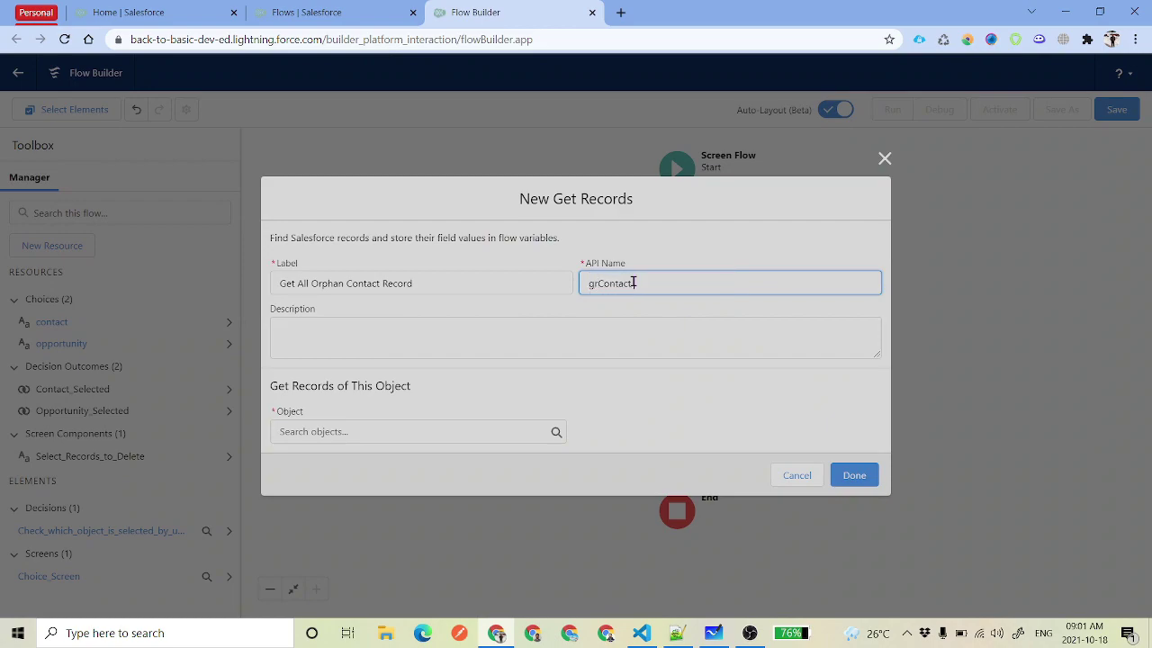
Have the Get Records element retrieve Contact records filtered to an empty account field, and finish the element
click(385, 431)
text(Contact)
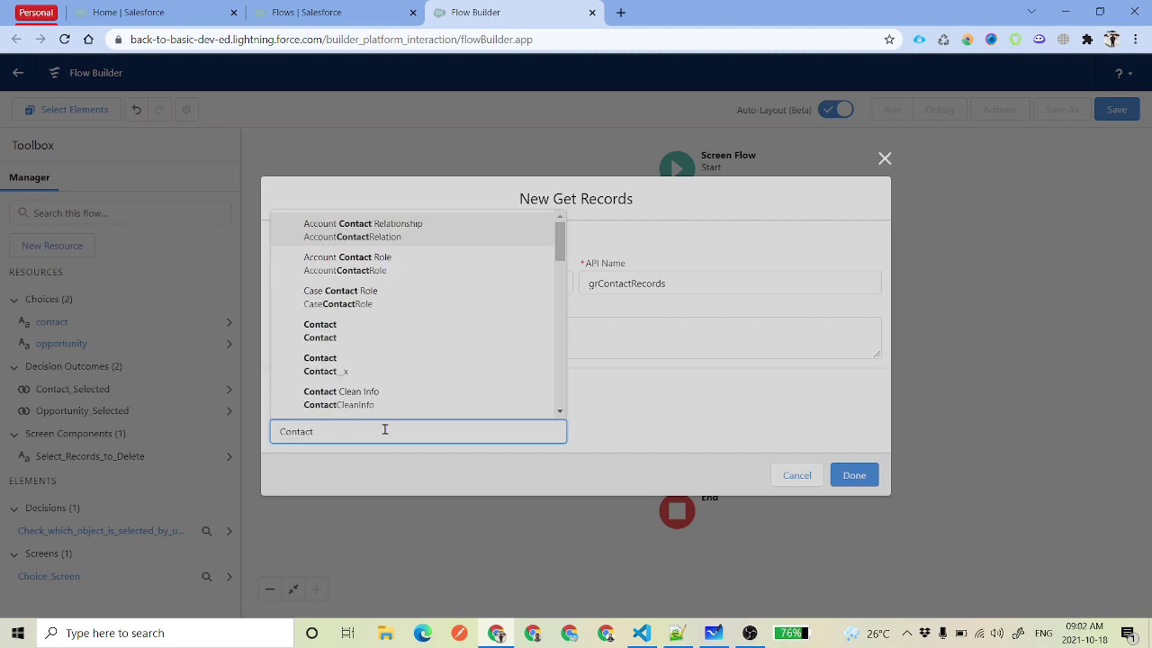
click(375, 331)
click(376, 468)
text(A)
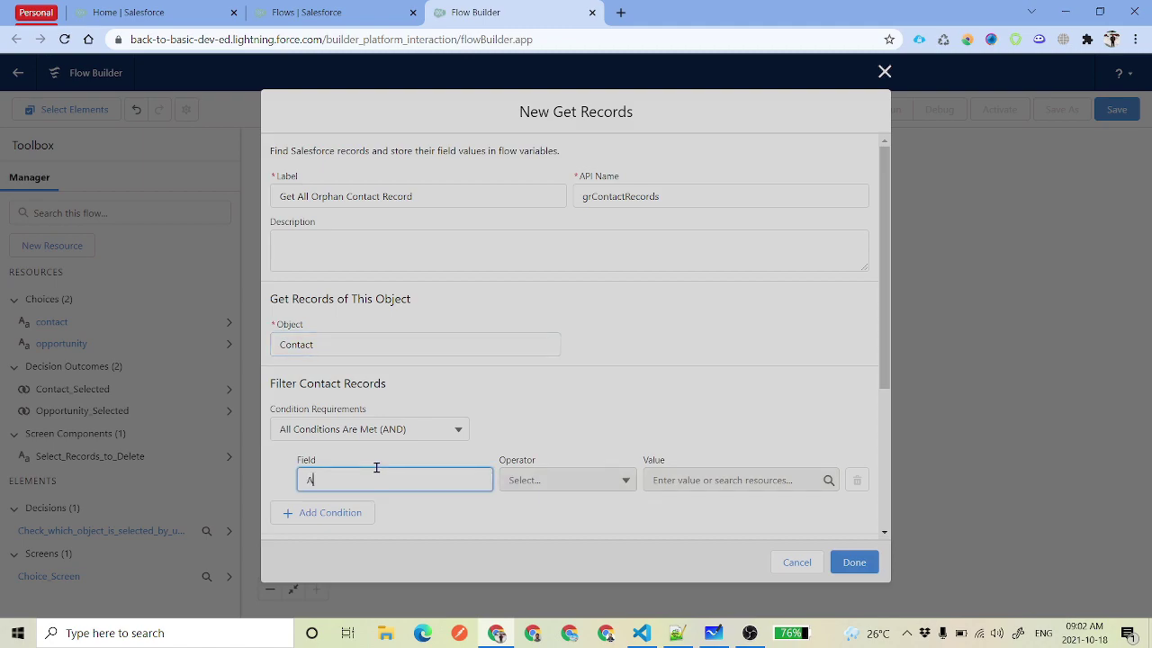
text(cc)
click(392, 524)
click(720, 478)
text(em)
click(711, 445)
click(850, 562)
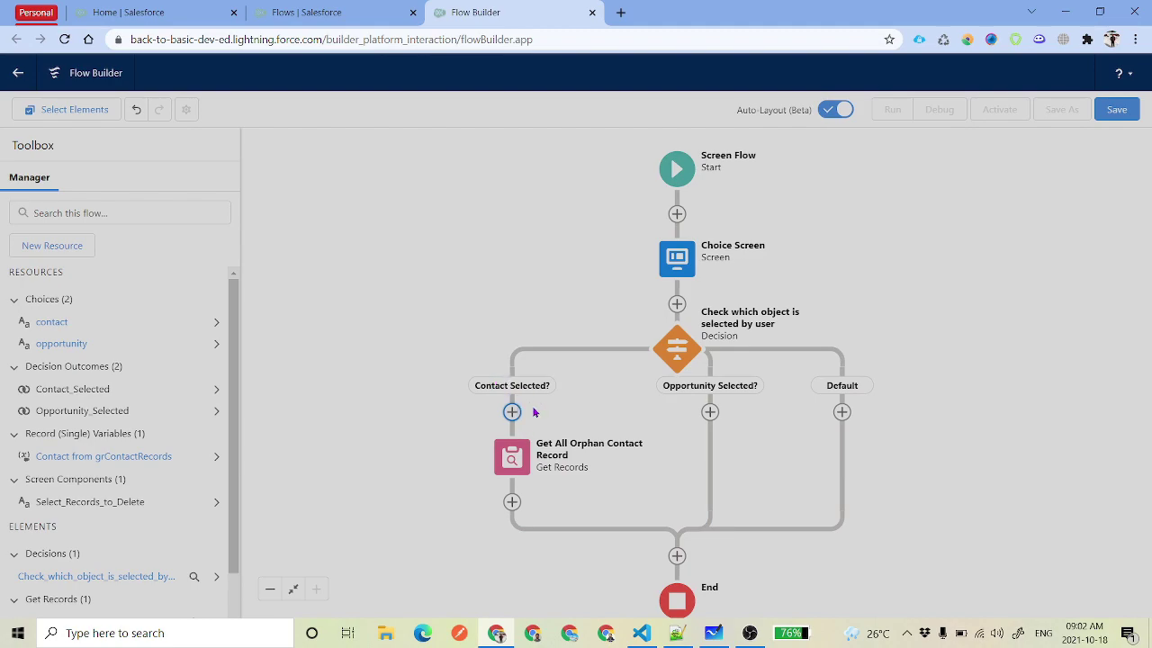
Add a Delete Records element "Delete Contact Records" after the contact Get Records, deleting the records in "Contact from grContactRecords"
click(512, 503)
click(514, 392)
click(514, 392)
scroll(522, 495, down, 5)
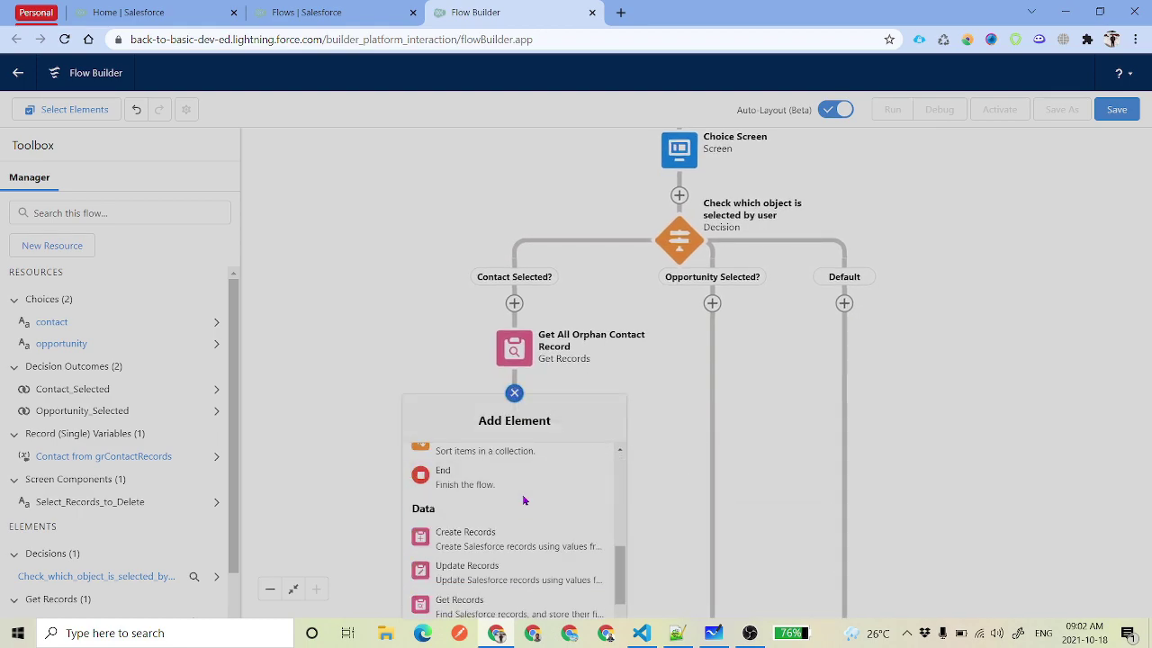
scroll(523, 501, down, 2)
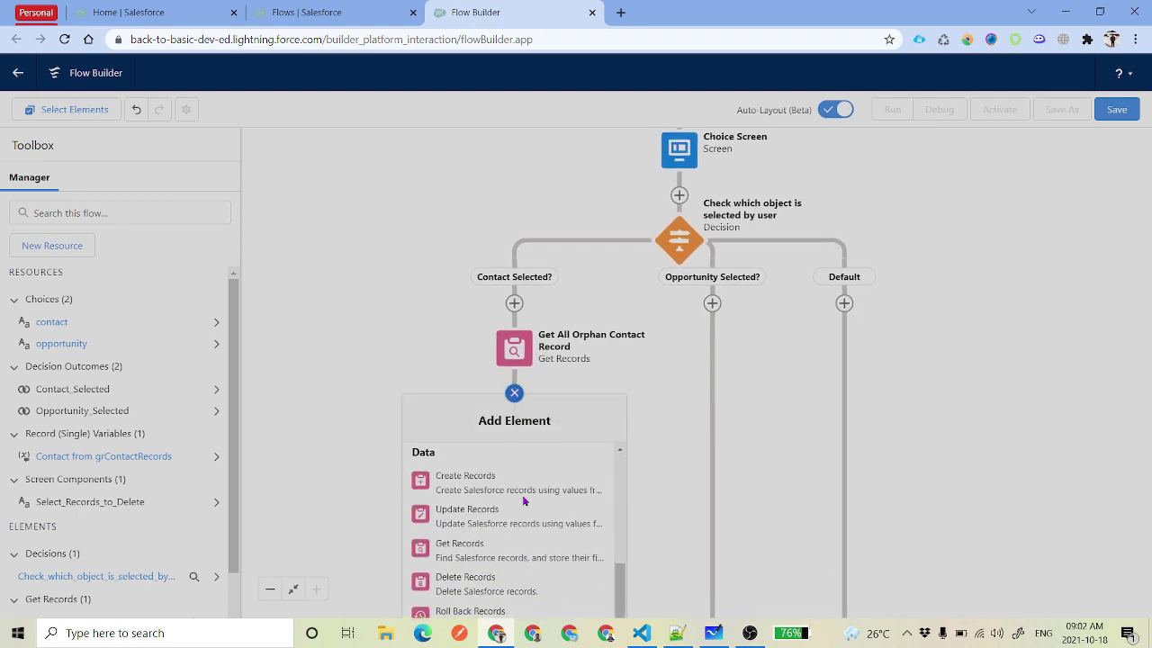
click(519, 583)
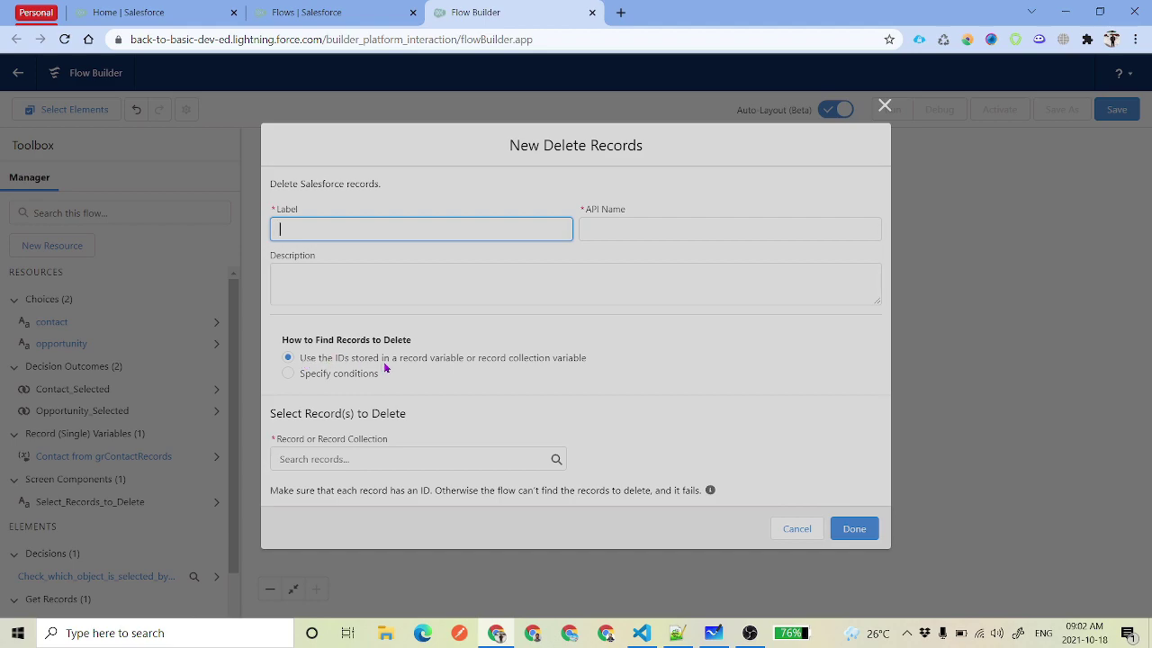
click(352, 459)
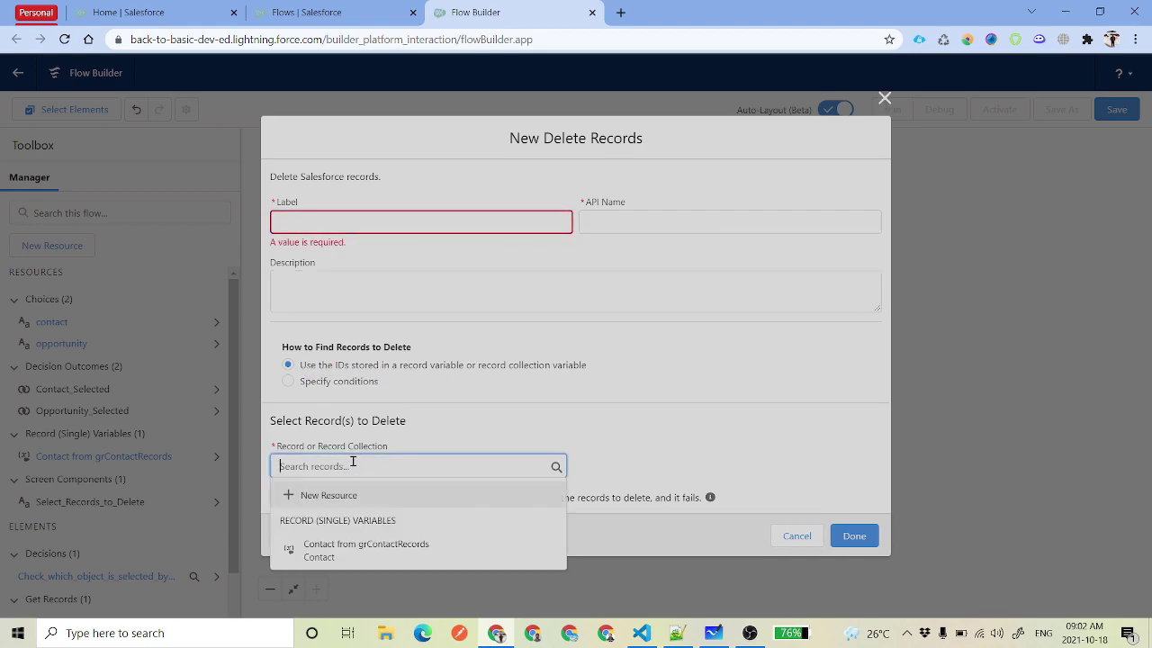
click(361, 550)
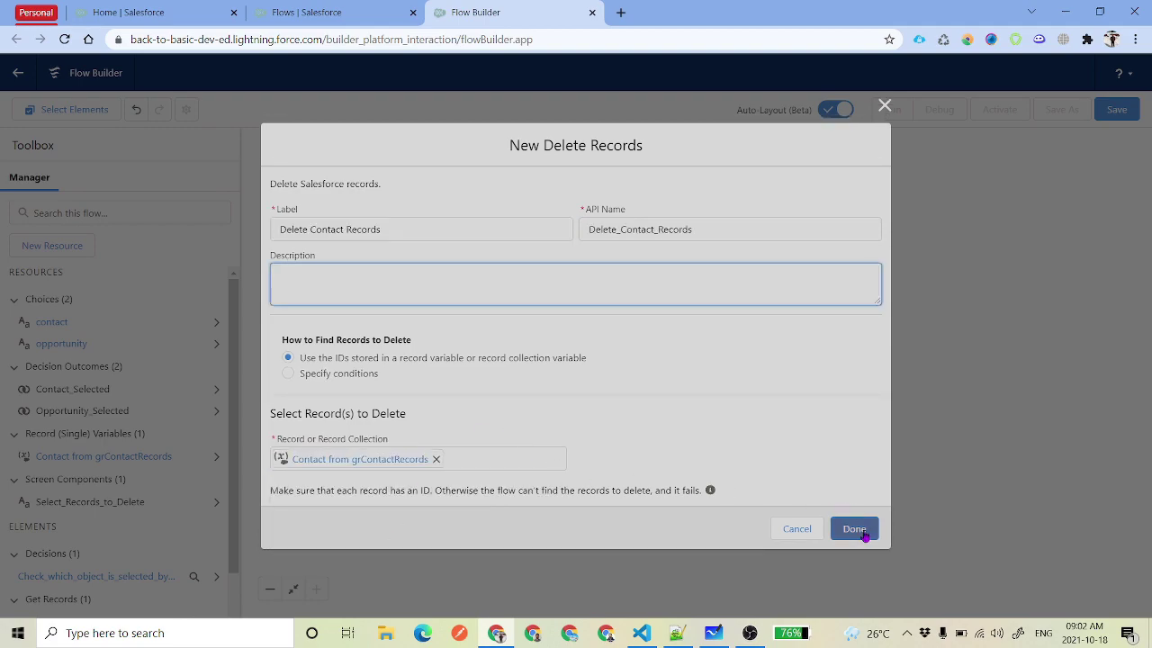
click(854, 529)
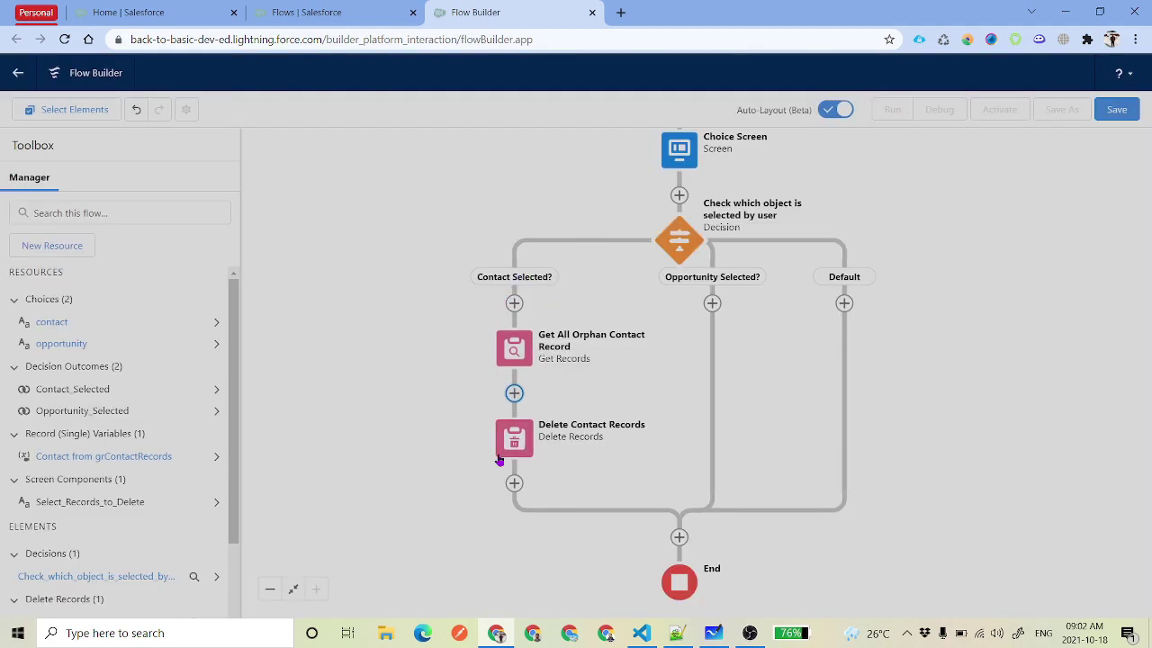
Add a Get Records element "Get Orphan Opportunity Records" (API name grOpportunityRecords) on the "Opportunity Selected?" path, retrieving Opportunity records where AccountId Equals Empty String
click(712, 303)
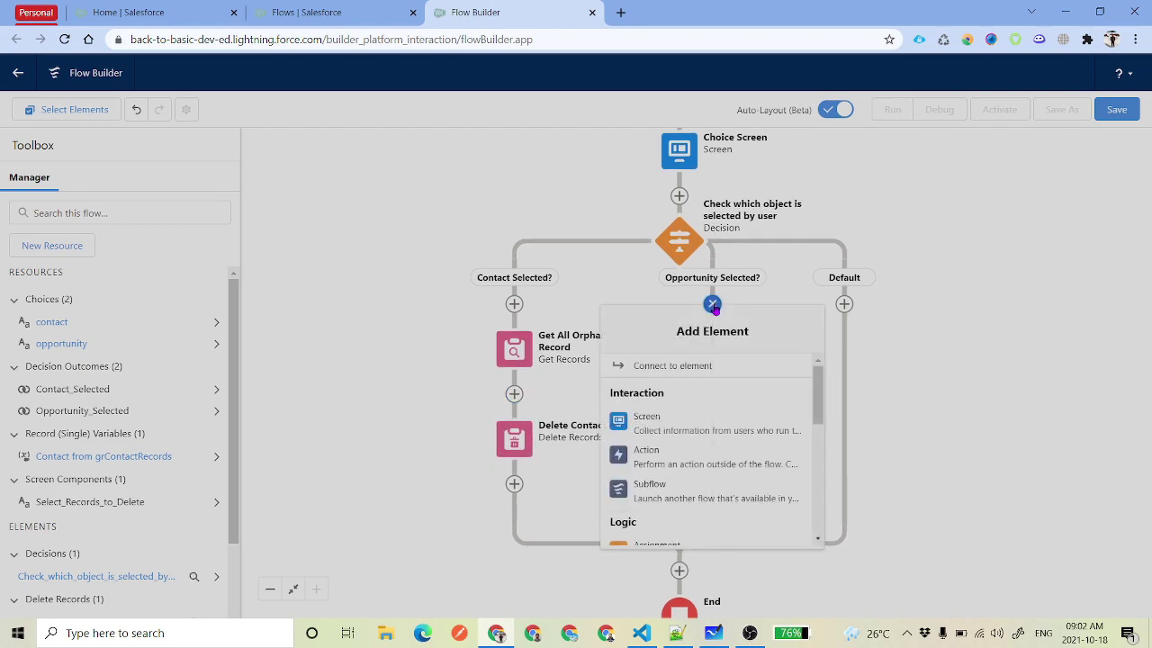
scroll(710, 480, down, 3)
click(665, 463)
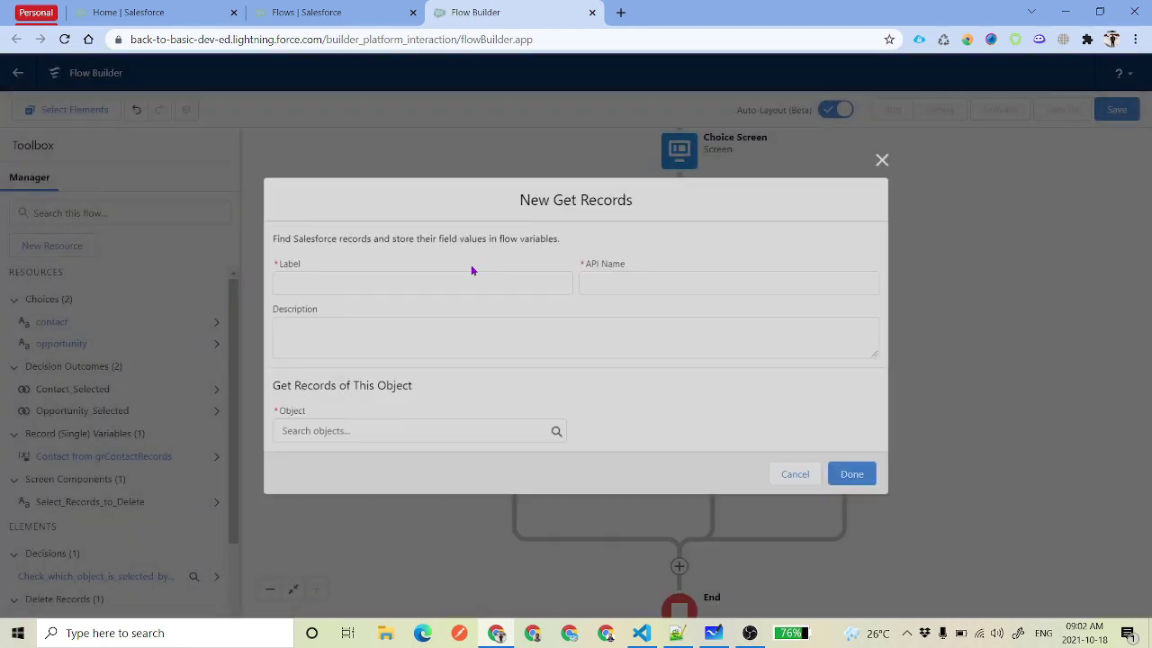
click(410, 430)
text(op)
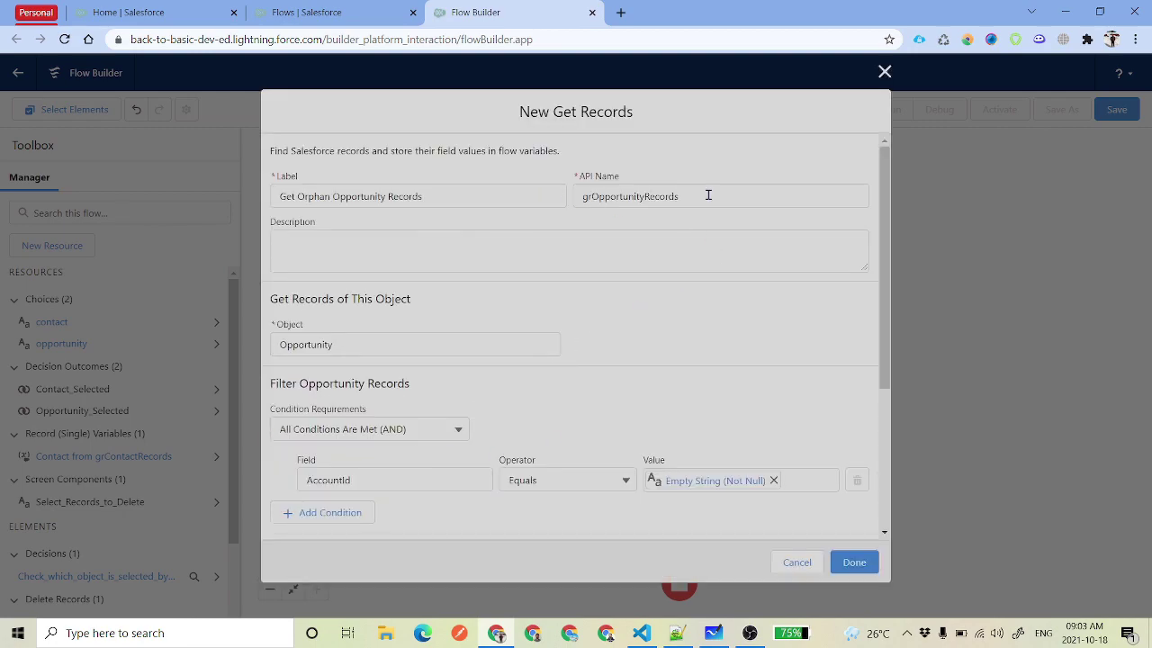
drag(681, 195, 522, 195)
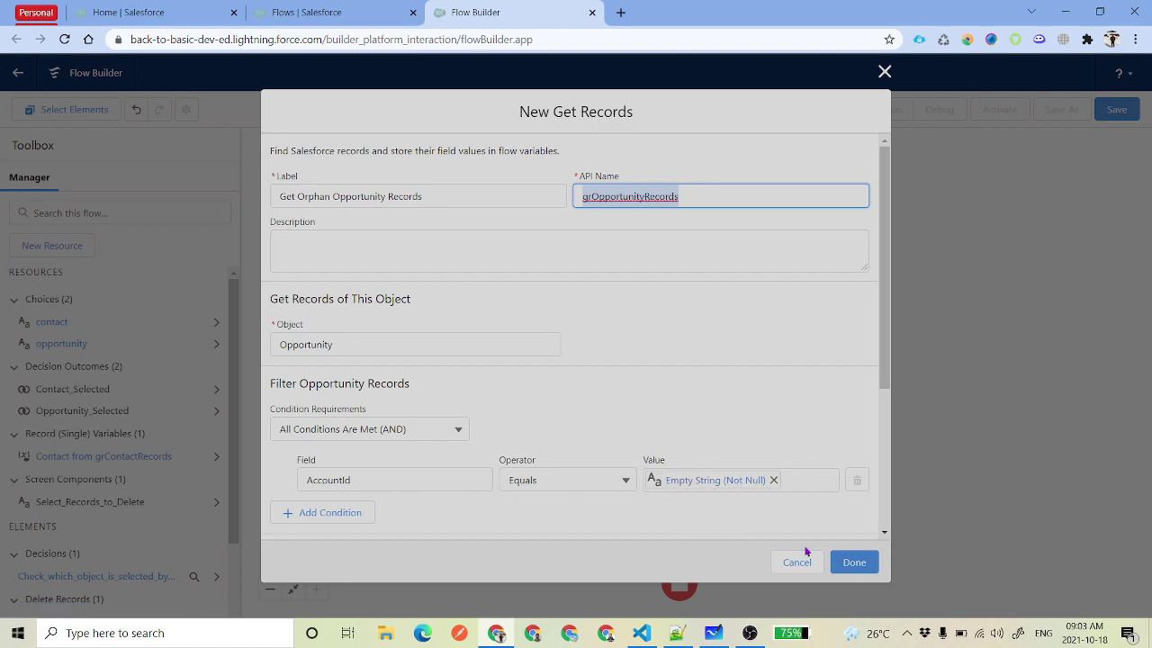
click(851, 563)
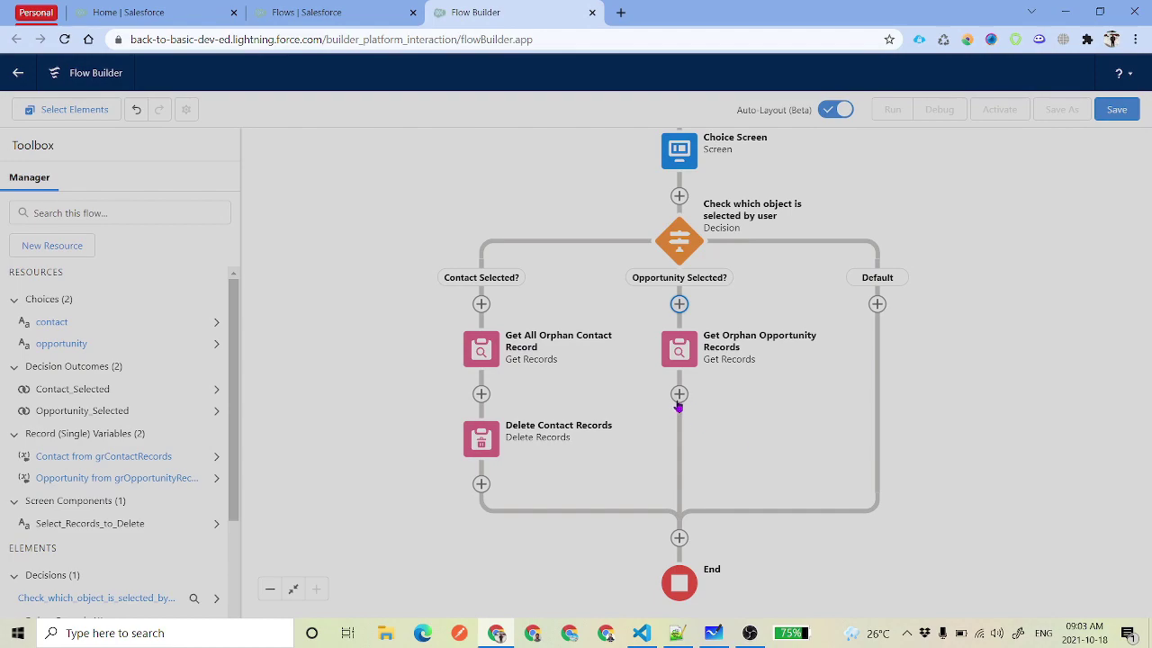
Add a Delete Records element "Delete Opportunity Records" after the opportunity Get Records, deleting the records in "Opportunity from grOpportunityRecords"
click(678, 394)
scroll(675, 495, down, 4)
scroll(676, 501, down, 3)
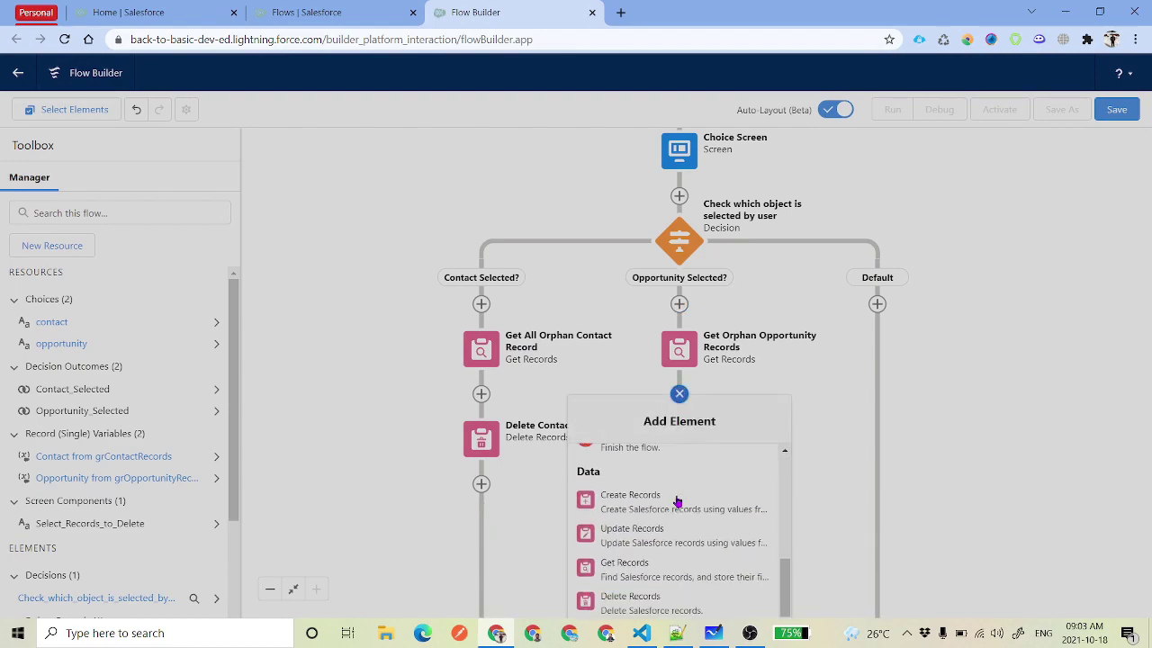
click(714, 576)
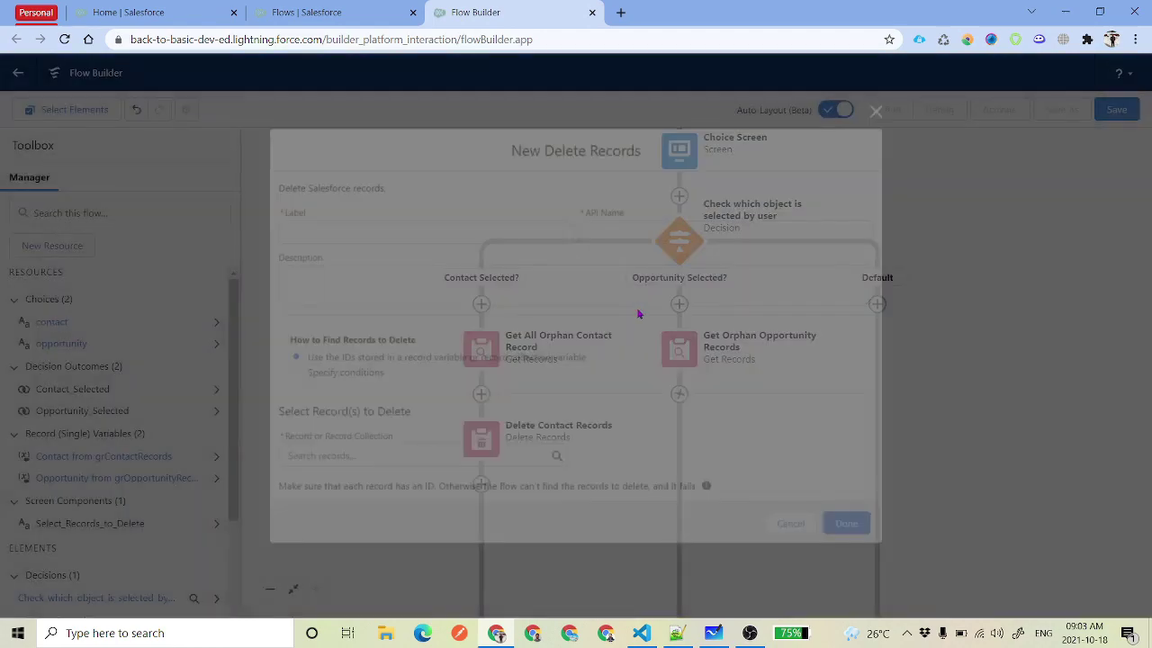
click(402, 466)
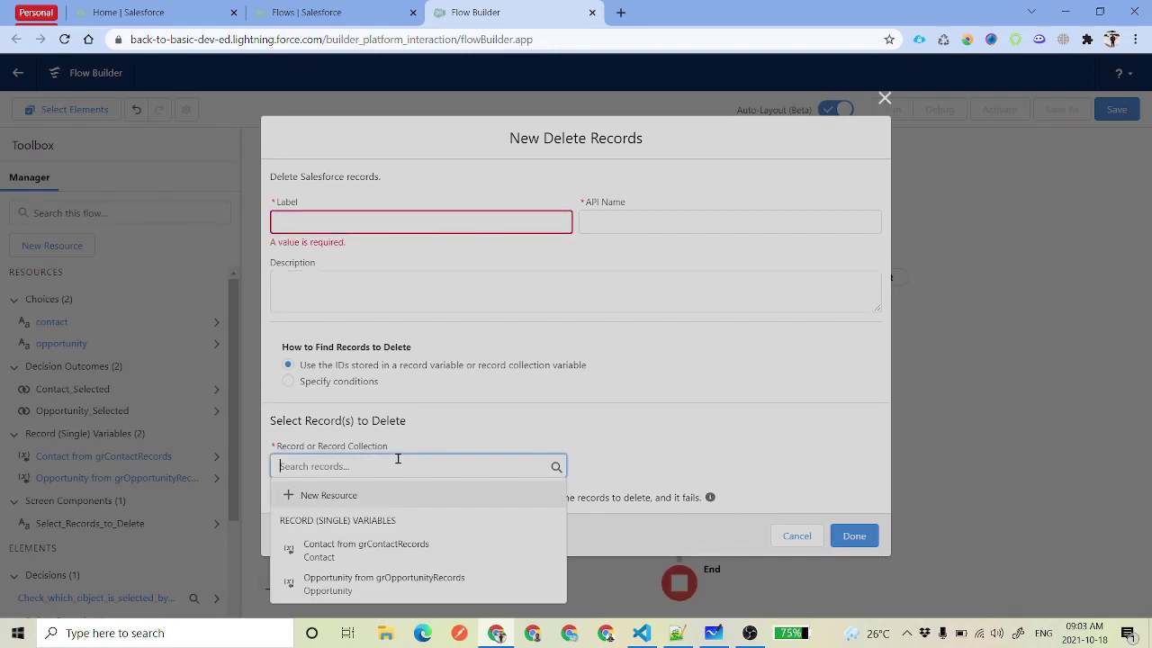
click(405, 582)
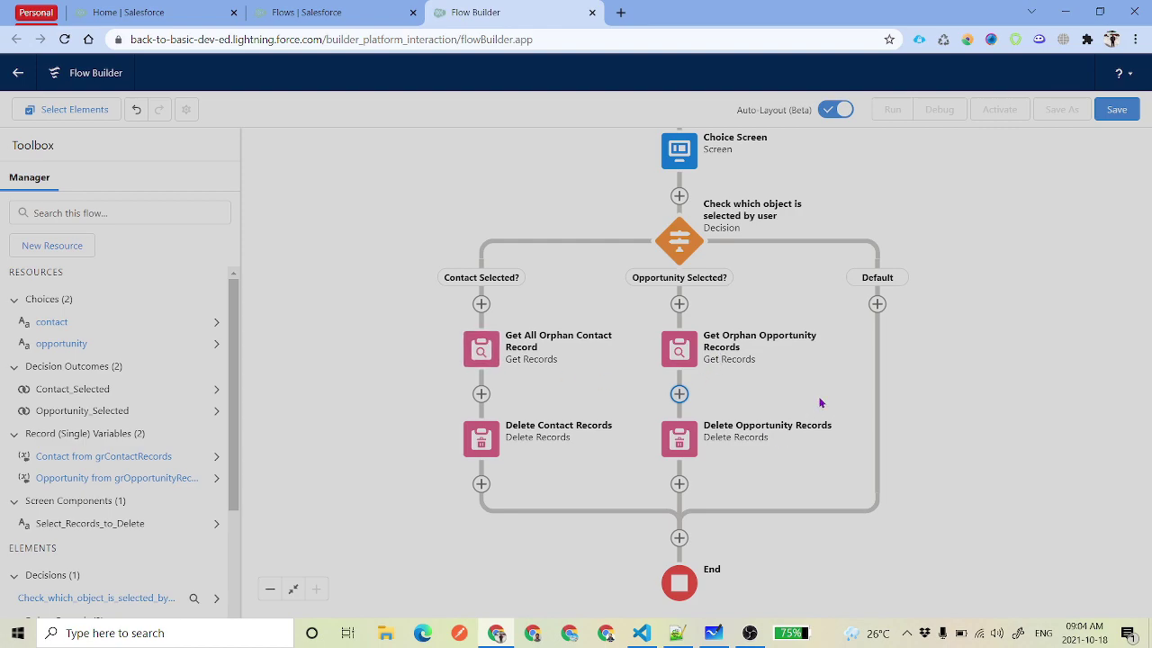
Add a fault path to the Delete Contact Records element and start a new Screen element on it
click(486, 347)
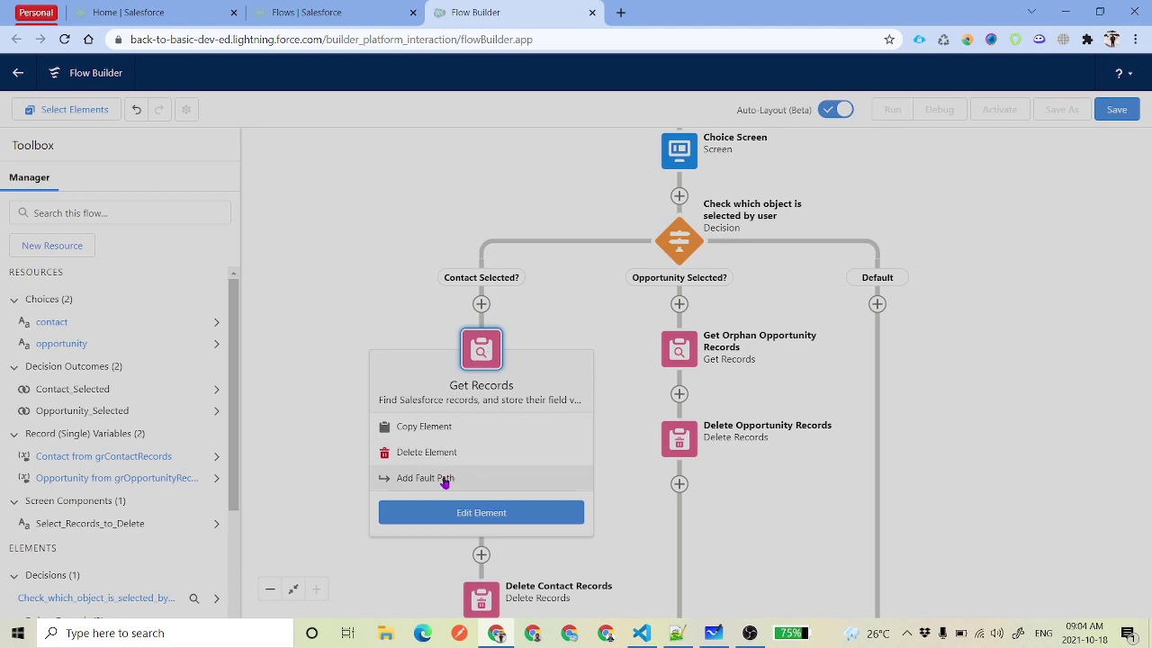
click(679, 349)
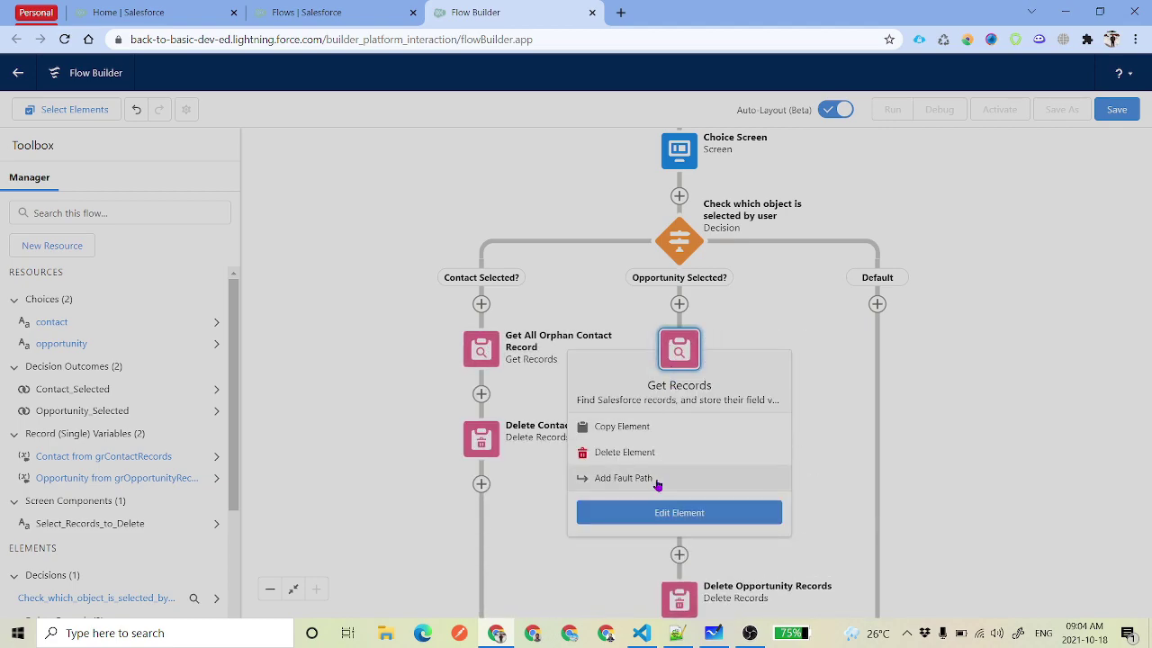
click(482, 440)
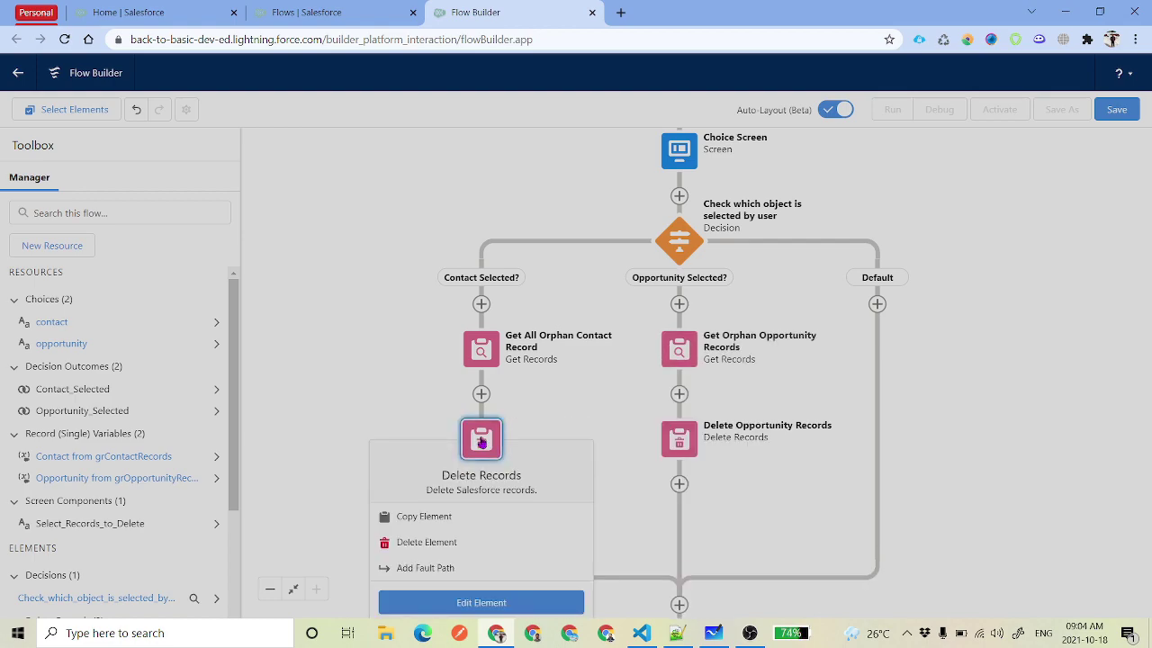
click(447, 569)
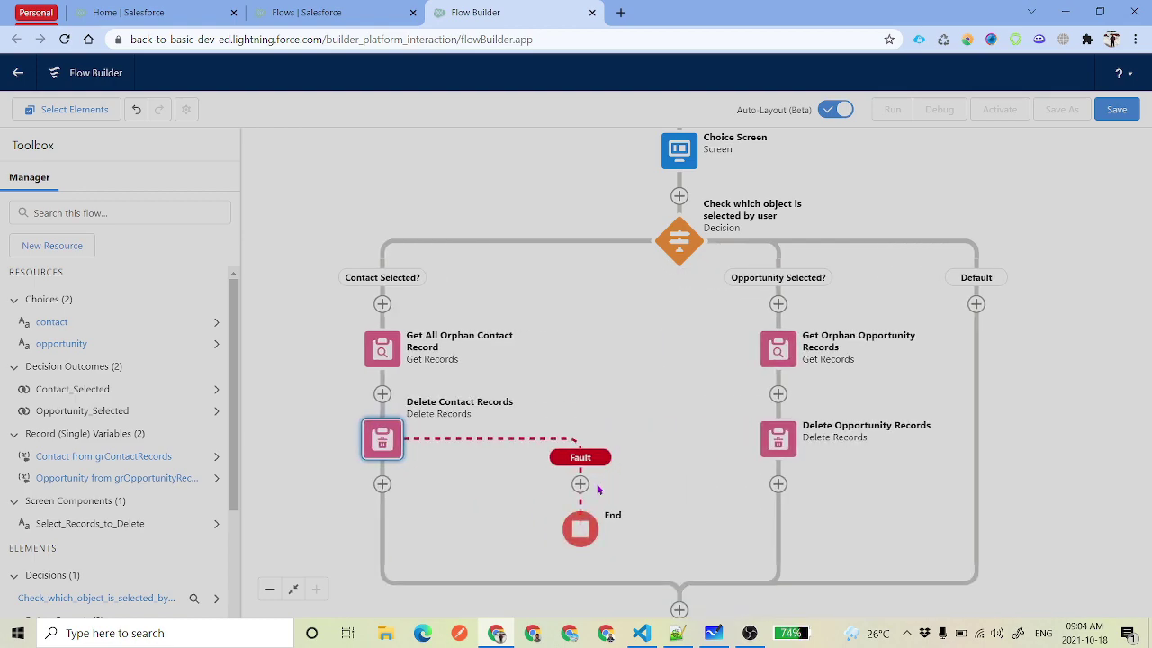
click(580, 486)
click(621, 528)
click(585, 470)
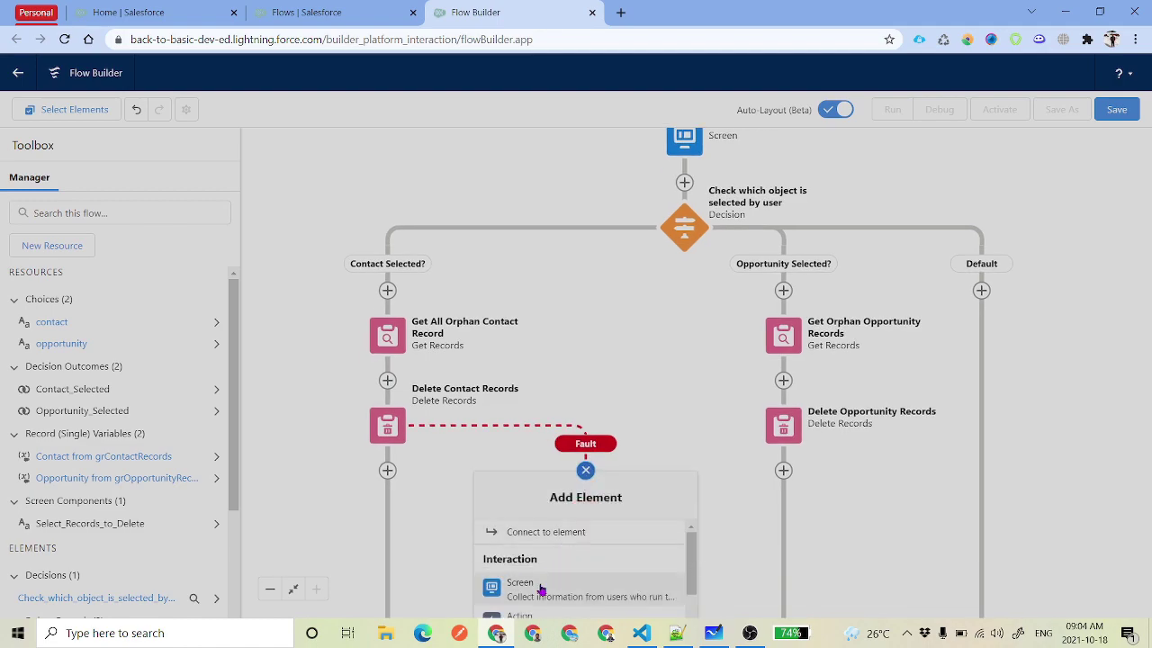
key(Return)
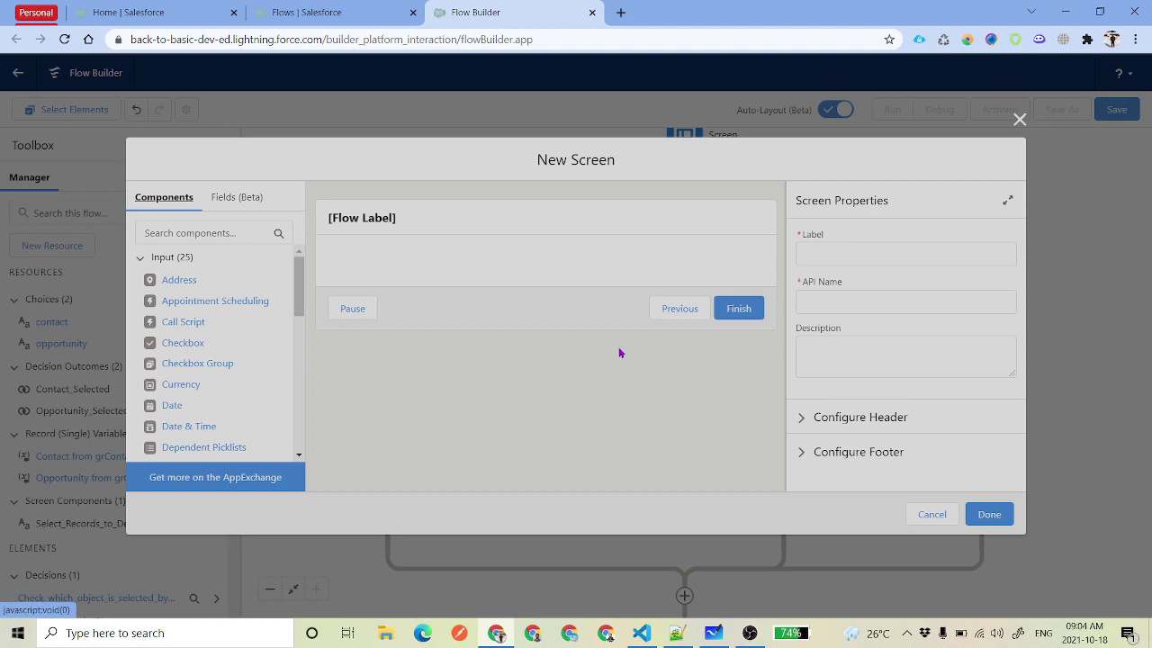
Add a Display Text component to the new screen and insert the resource {!$Flow.FaultMessage} as its text
text(dis)
drag(185, 279, 404, 269)
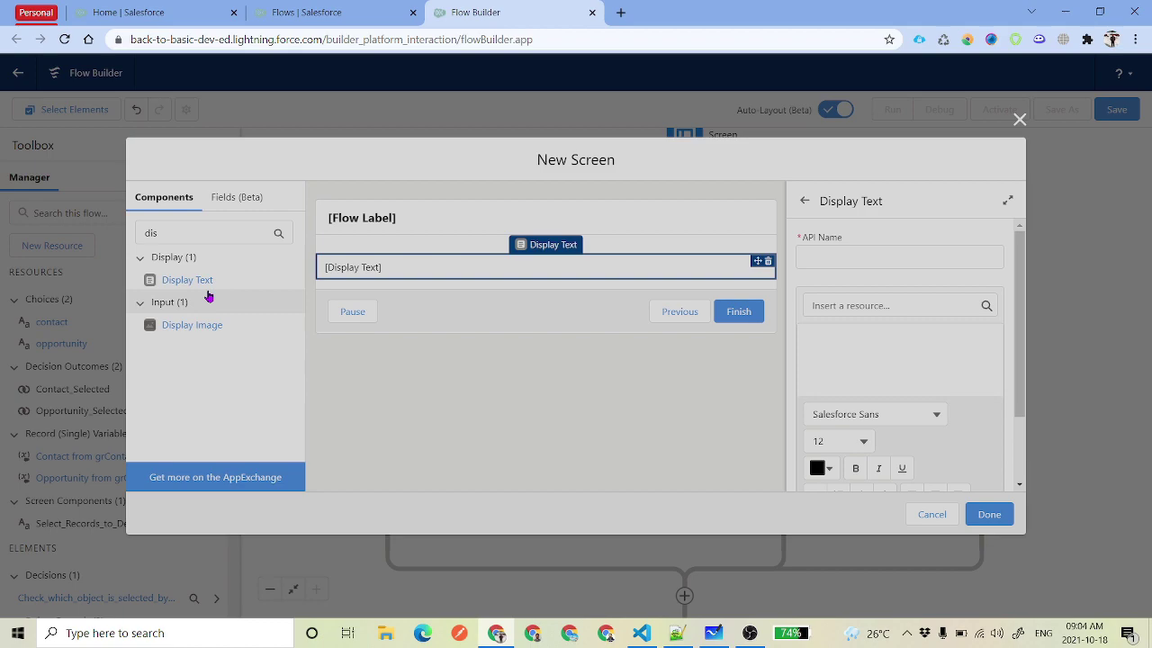
click(883, 302)
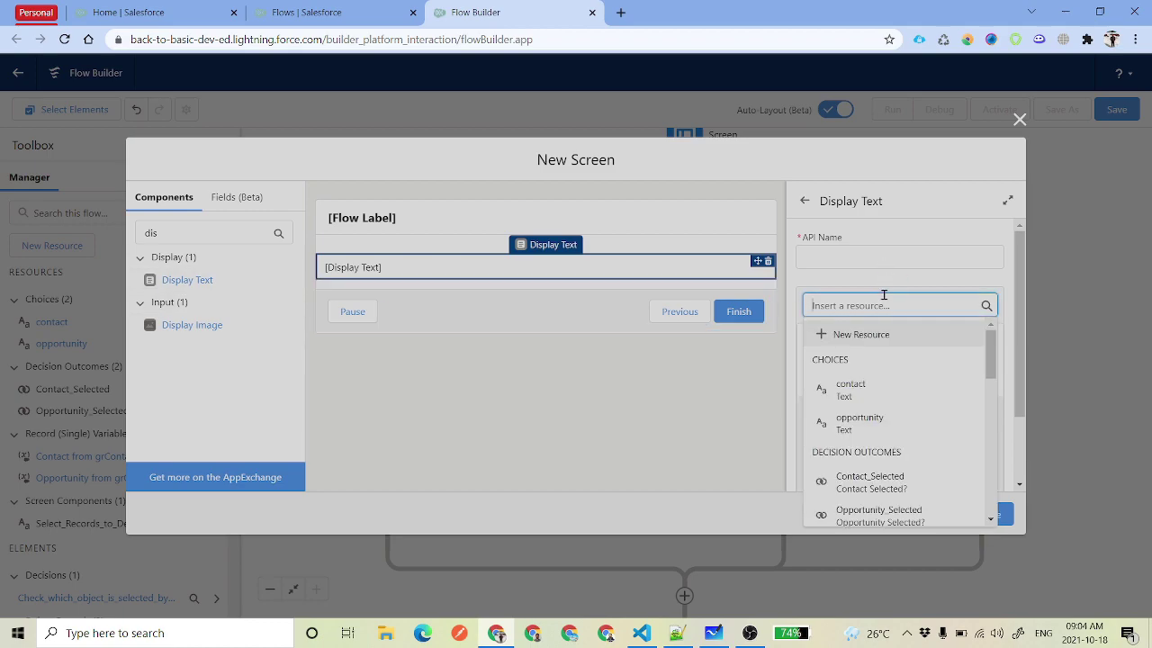
text(Fl)
key(BackSpace)
key(BackSpace)
text(Fl)
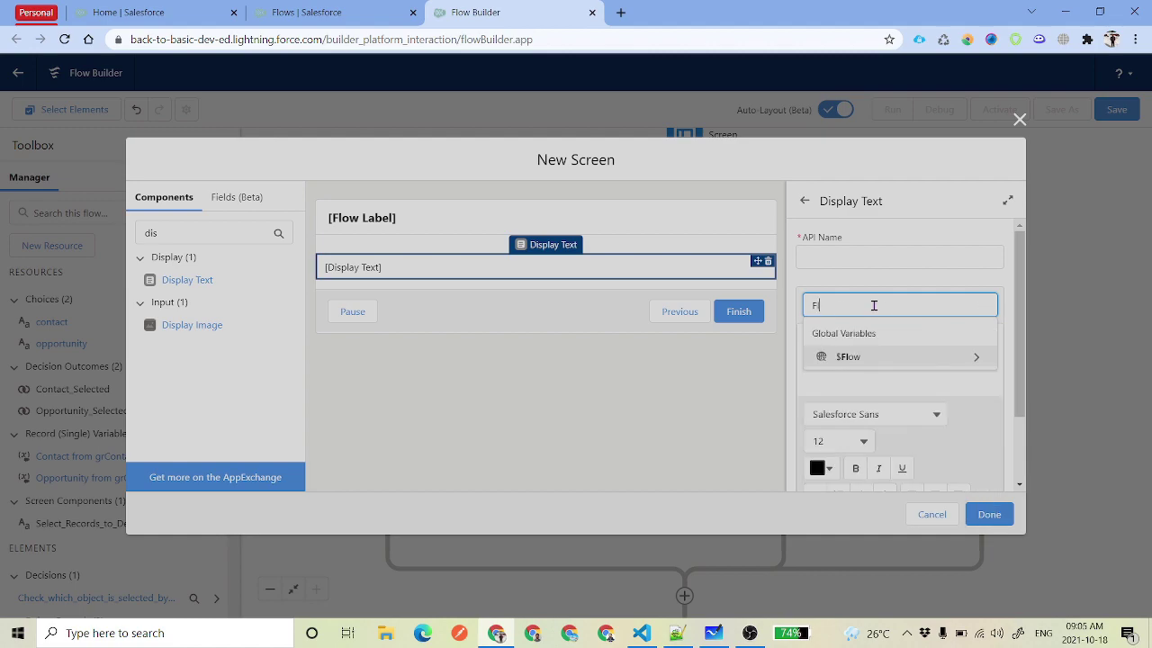
click(884, 353)
text(Fa)
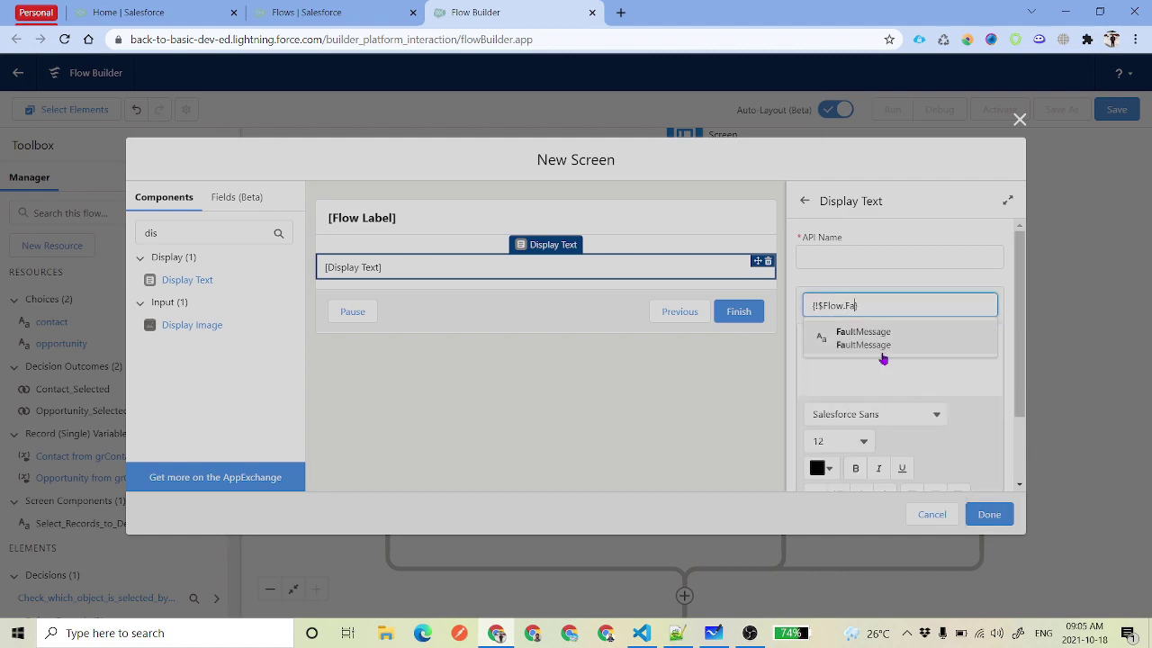
click(879, 347)
Format the fault message text with font size 14 and the red colour #EA0808
drag(932, 346, 804, 343)
click(851, 442)
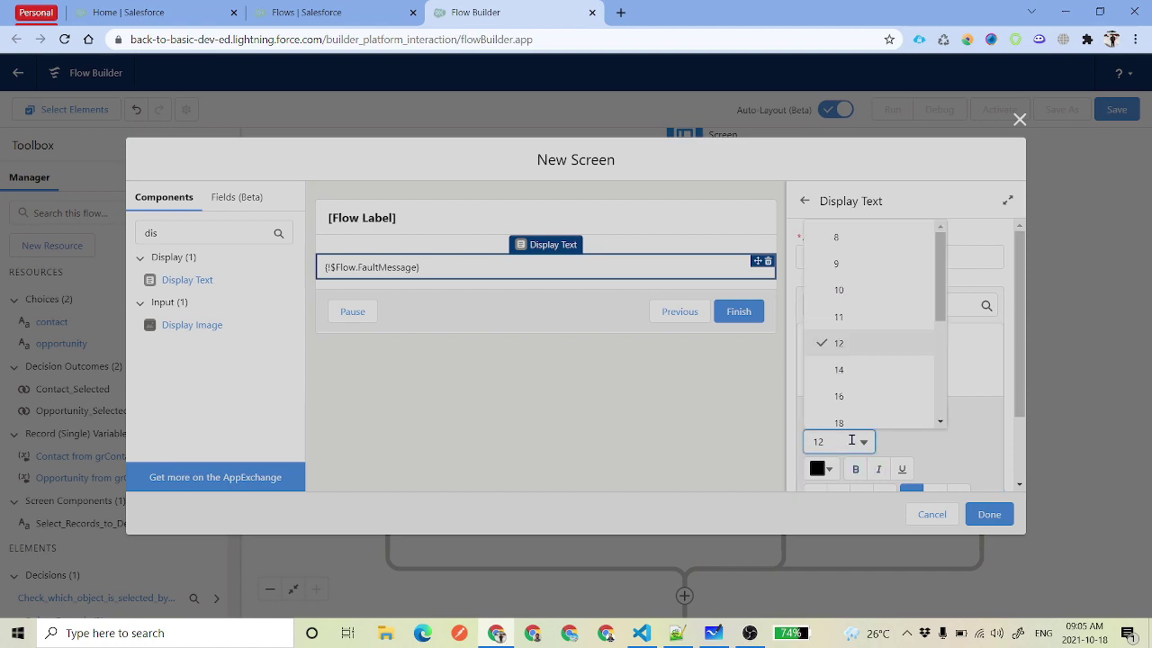
click(866, 368)
click(833, 470)
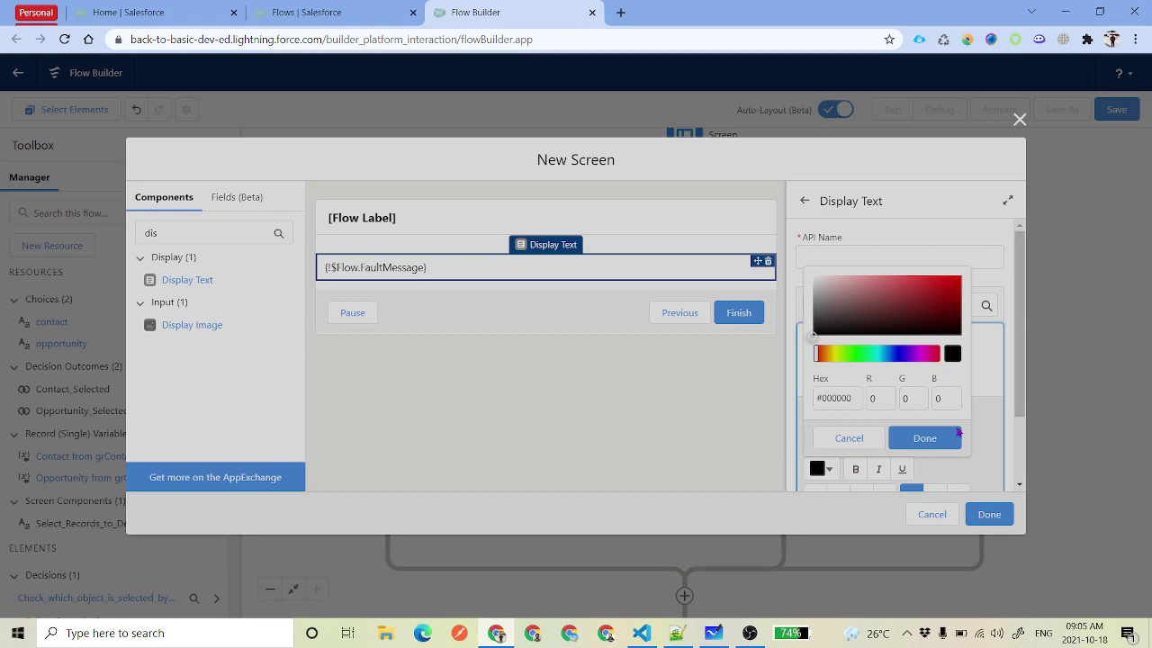
click(867, 445)
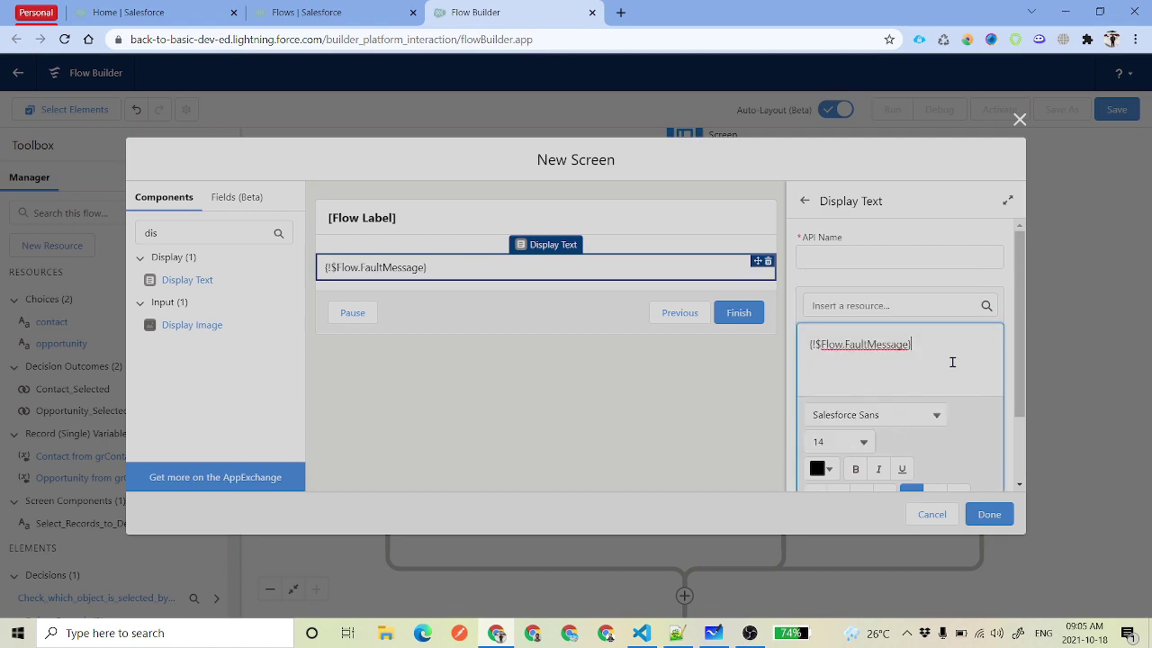
click(824, 471)
click(954, 283)
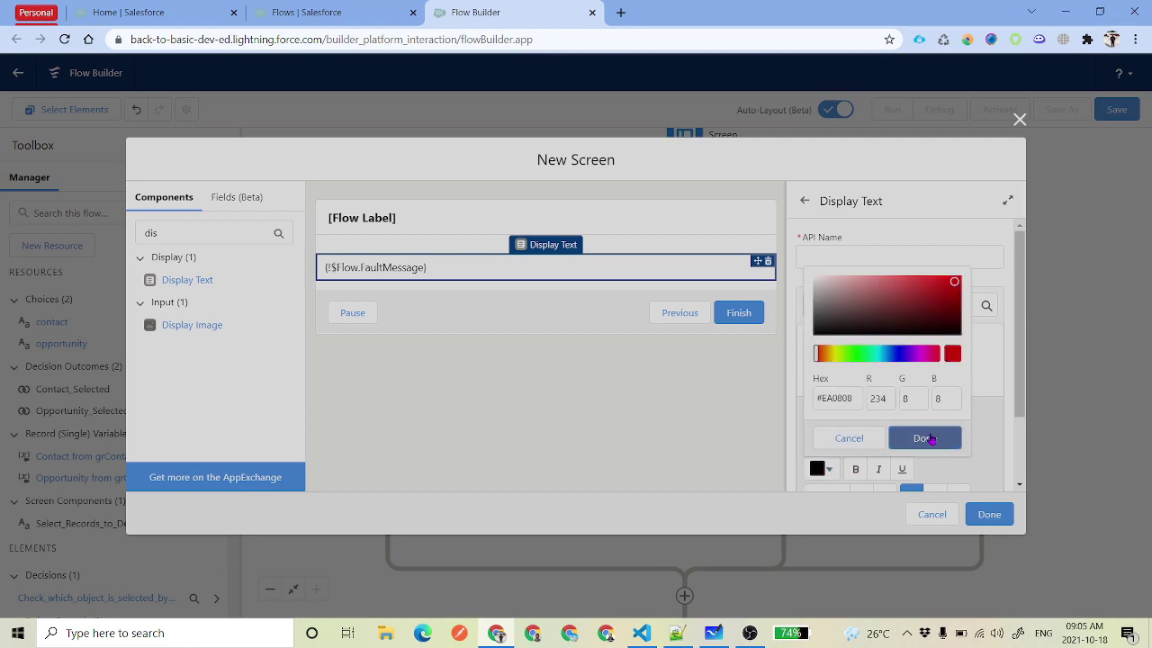
click(924, 438)
drag(954, 347, 746, 359)
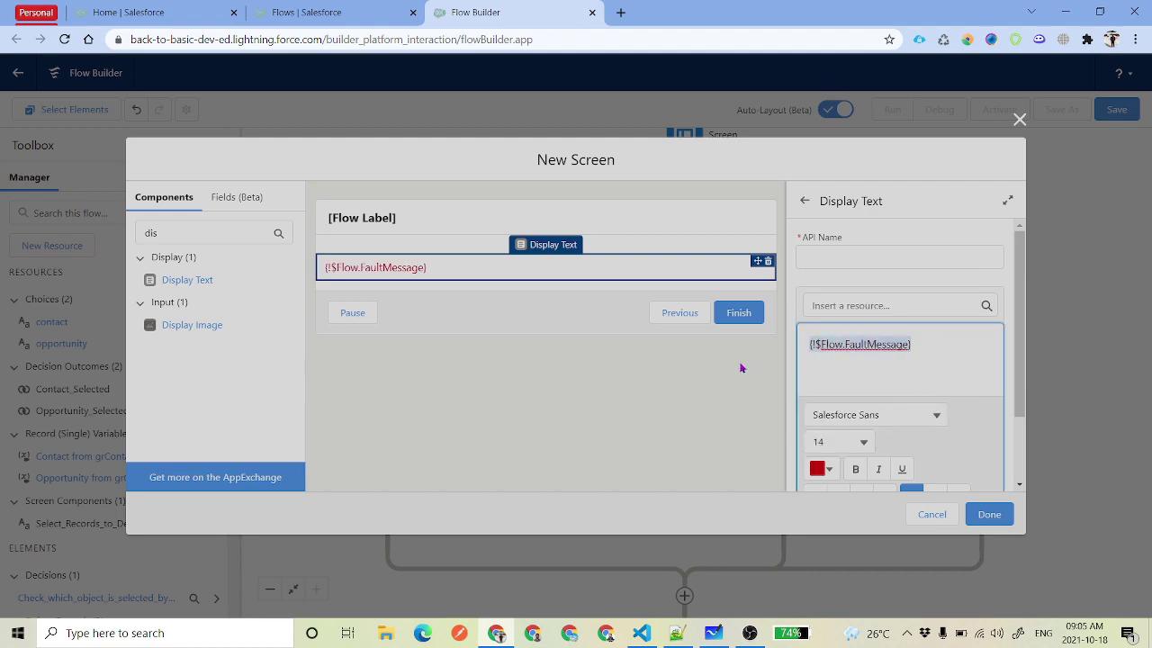
Give the display text the API name ErrorMessage, label the screen ErrorScreen and finish it
click(840, 258)
text(ErrorMessage)
key(Return)
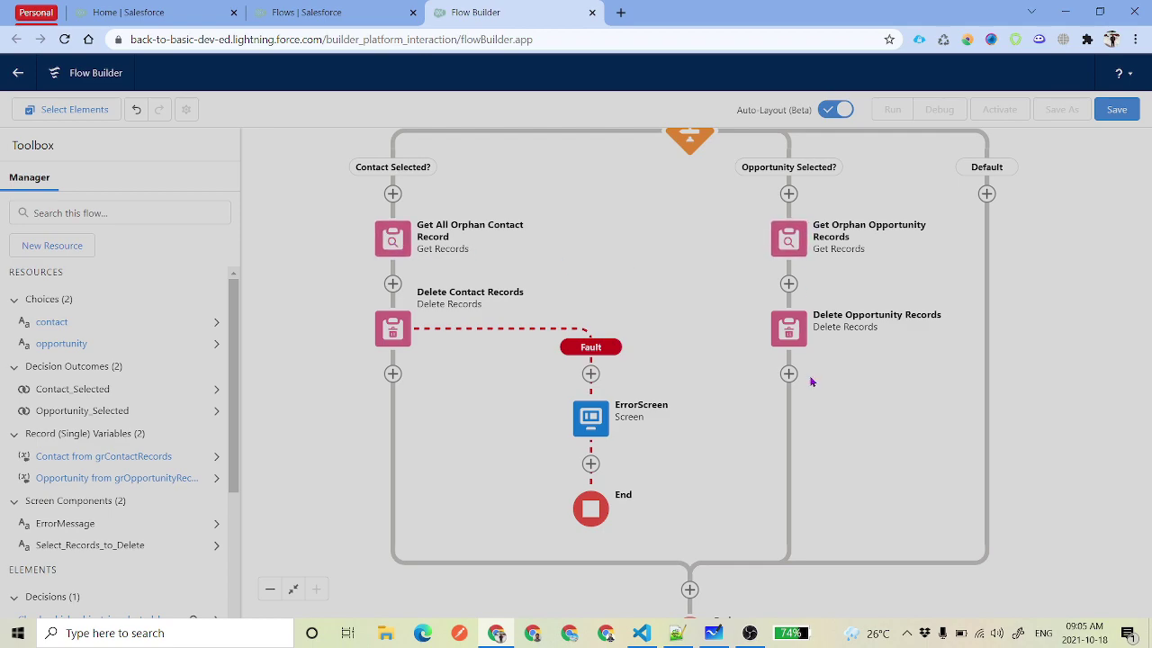
Add fault paths to the Get All Orphan Contact Record, Get Orphan Opportunity Records and Delete Opportunity Records elements
click(396, 253)
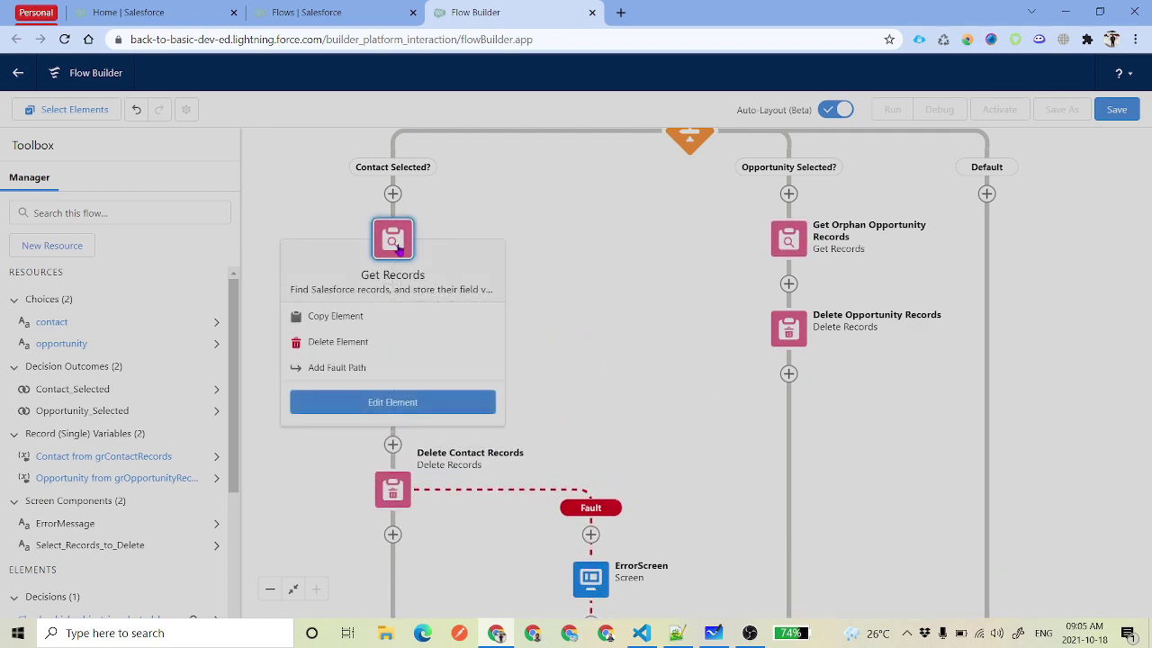
click(376, 368)
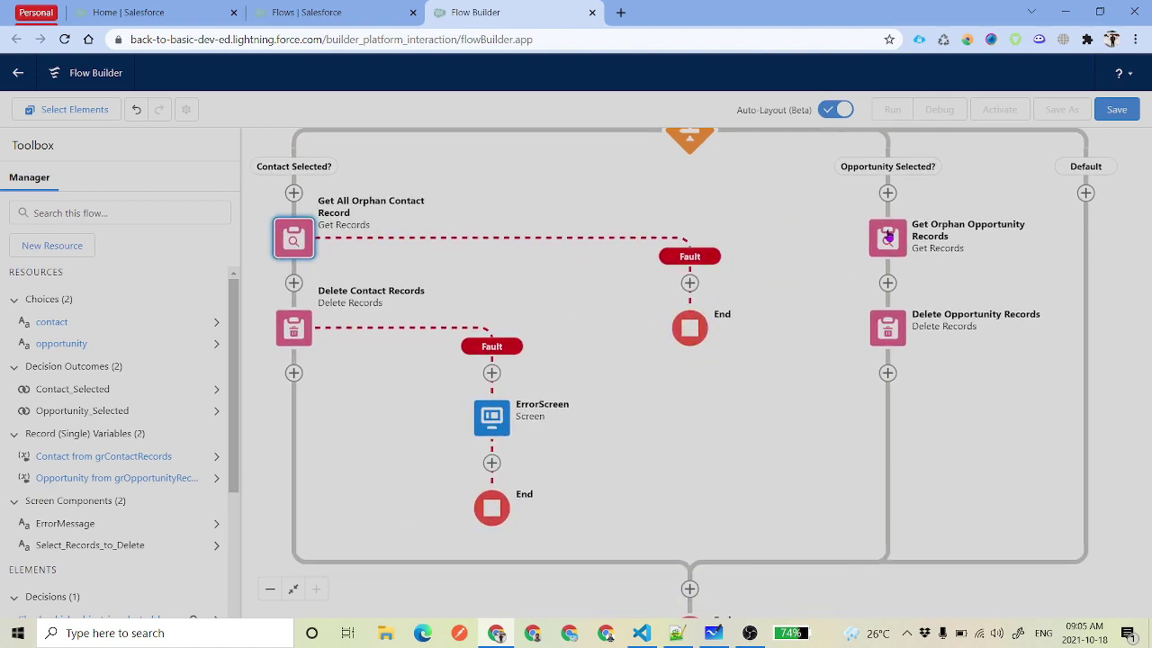
click(877, 239)
click(826, 366)
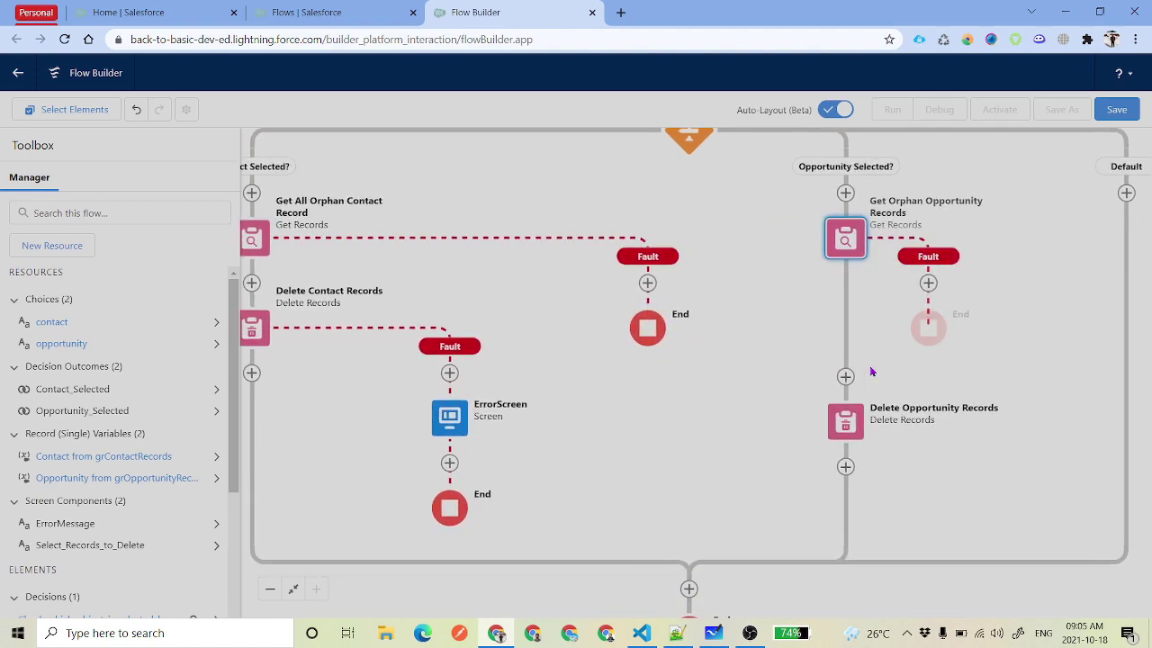
click(787, 328)
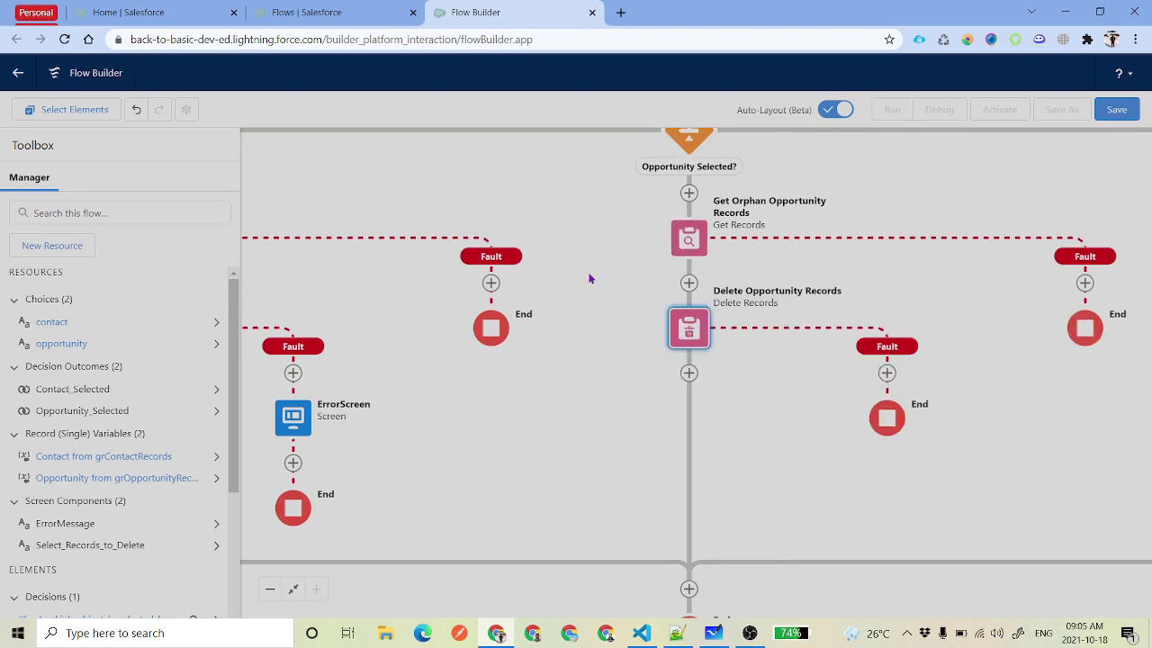
Connect the fault paths of Delete Opportunity Records, Get Orphan Opportunity Records and Get All Orphan Contact Record to the existing ErrorScreen element
click(887, 372)
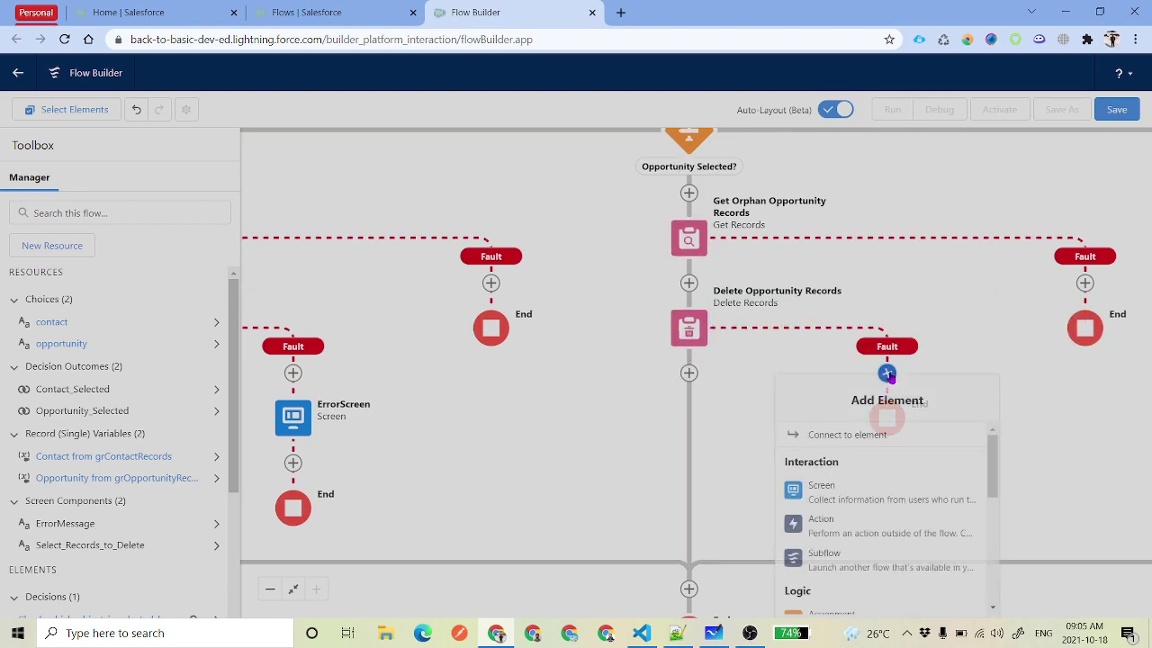
click(830, 441)
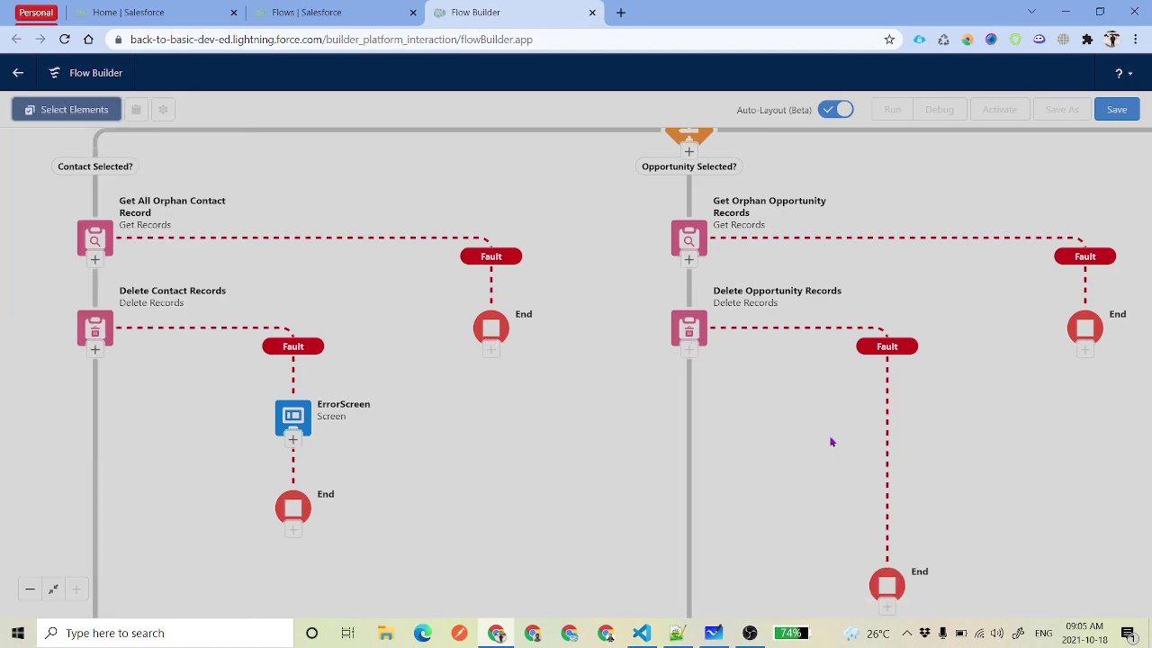
click(295, 437)
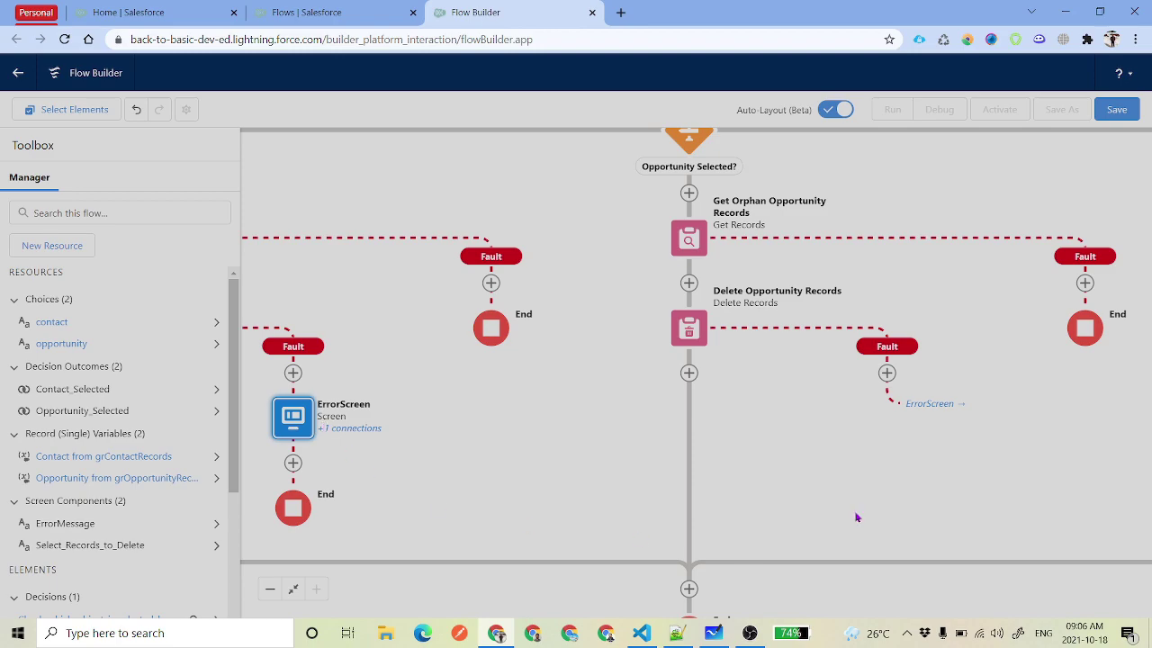
click(1085, 283)
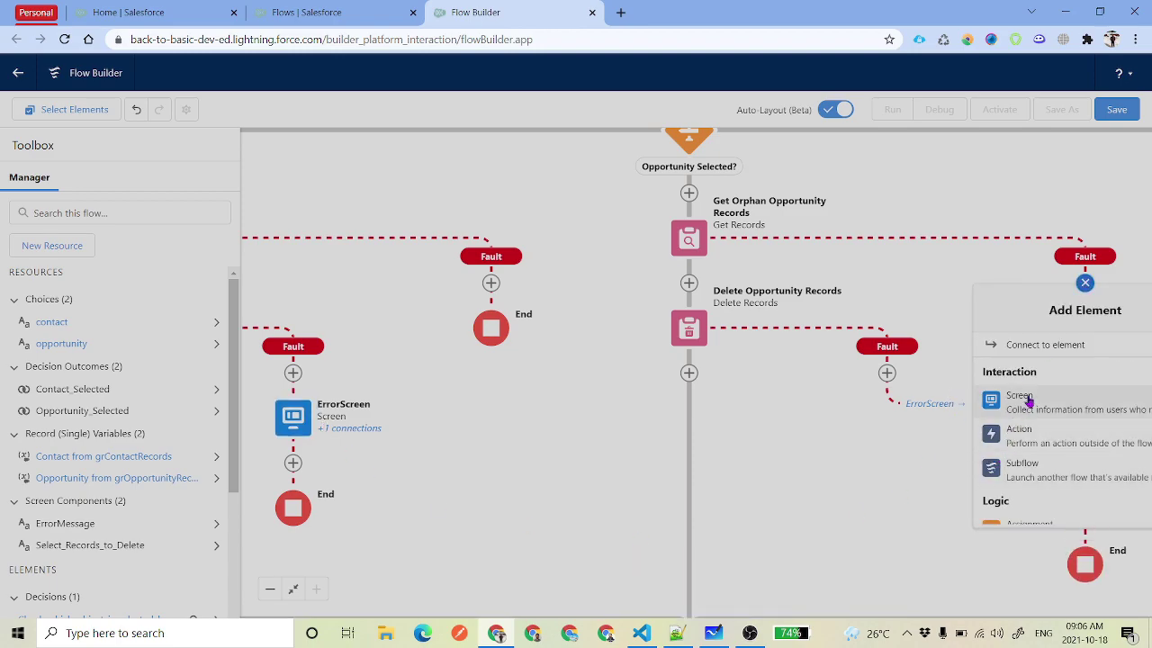
click(1044, 345)
click(292, 436)
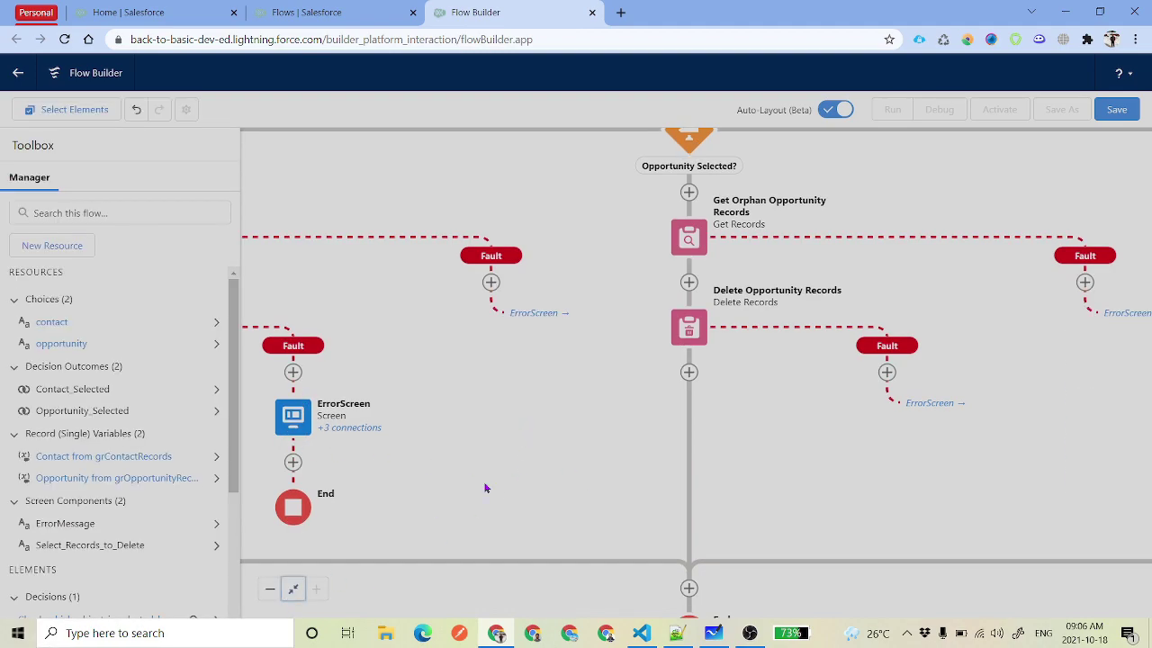
click(293, 588)
drag(591, 490, 593, 476)
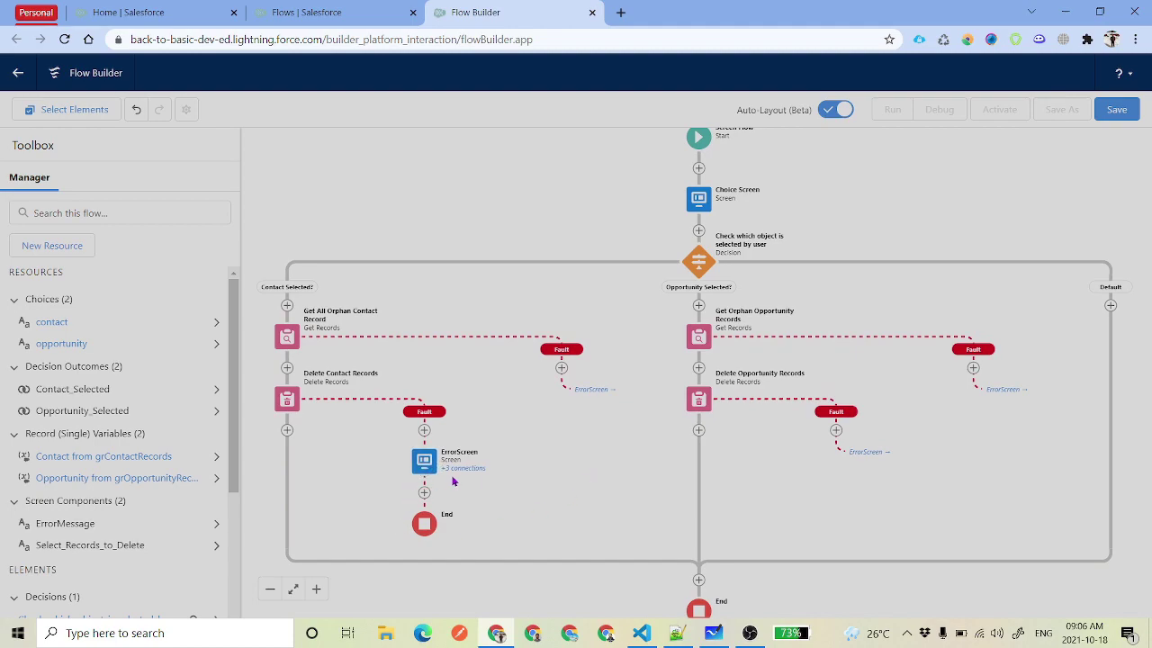
Add a screen labelled Success Screen before the flow's final End, after the branches merge, and place a Display Text component on it
click(316, 588)
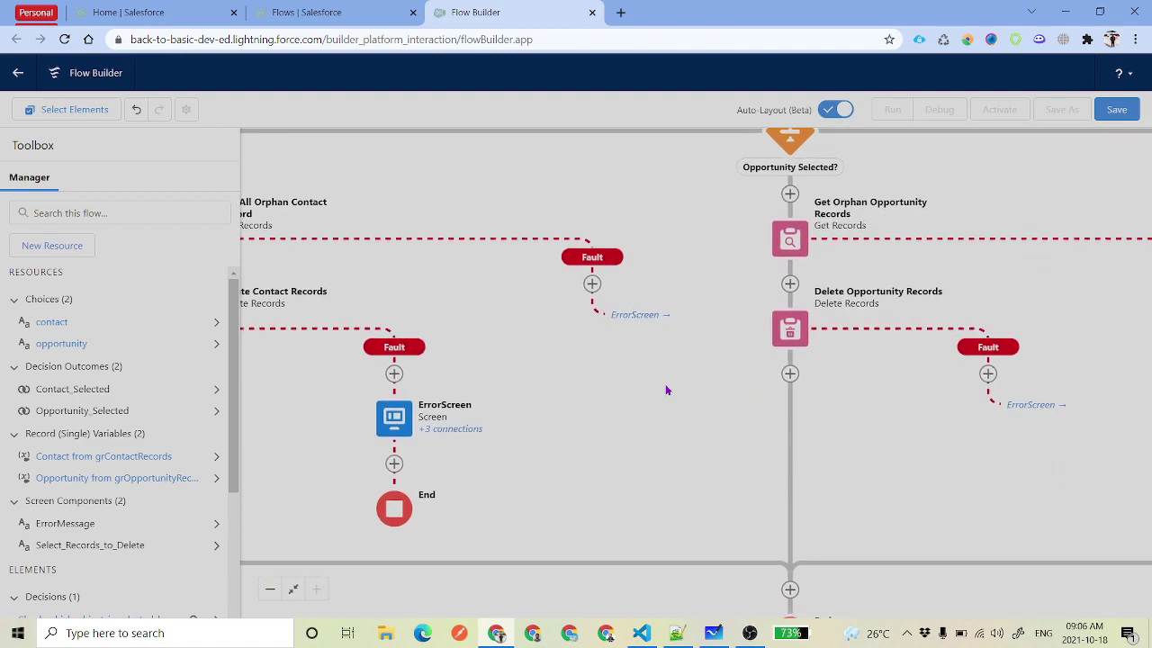
scroll(566, 447, down, 4)
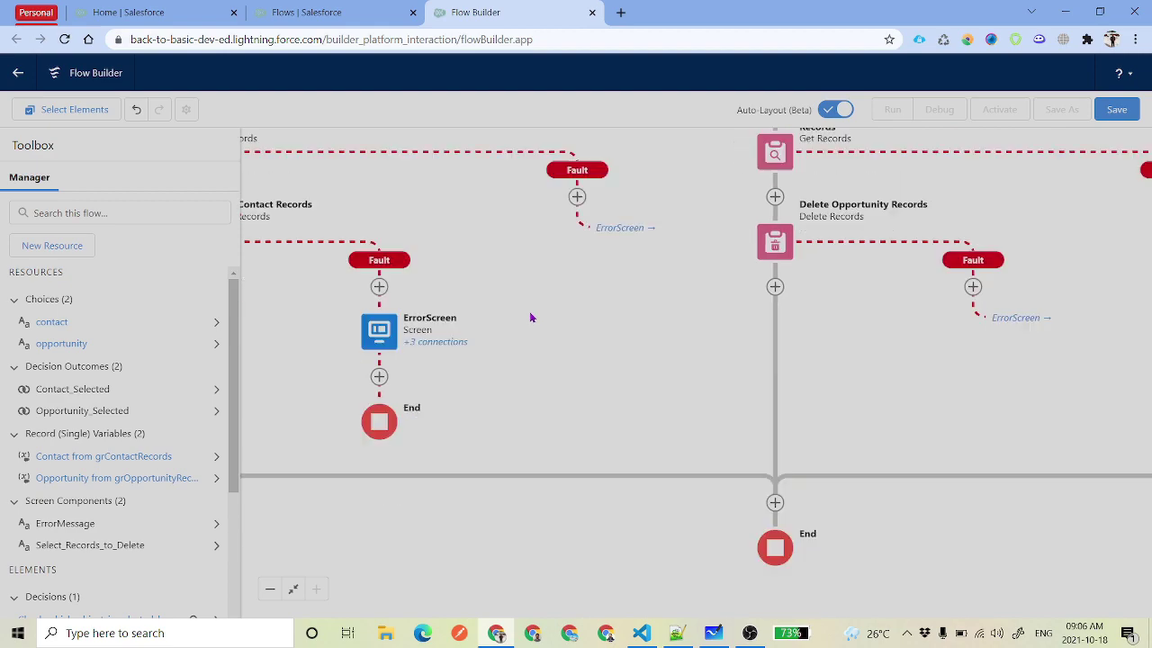
drag(835, 405, 787, 368)
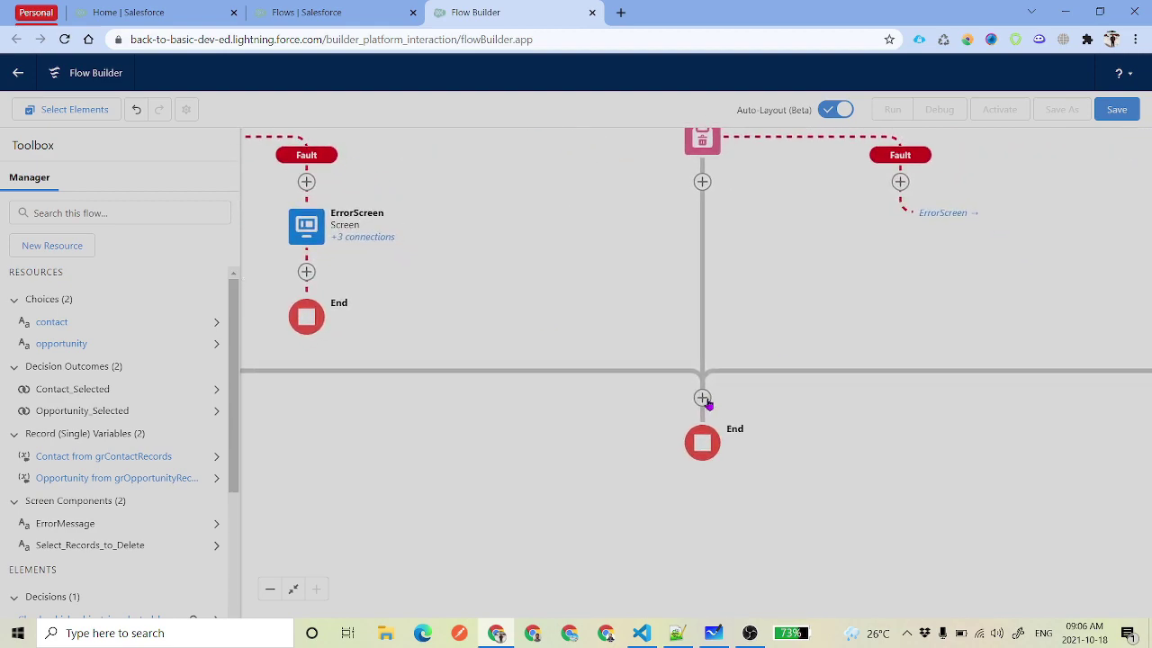
click(703, 398)
click(691, 513)
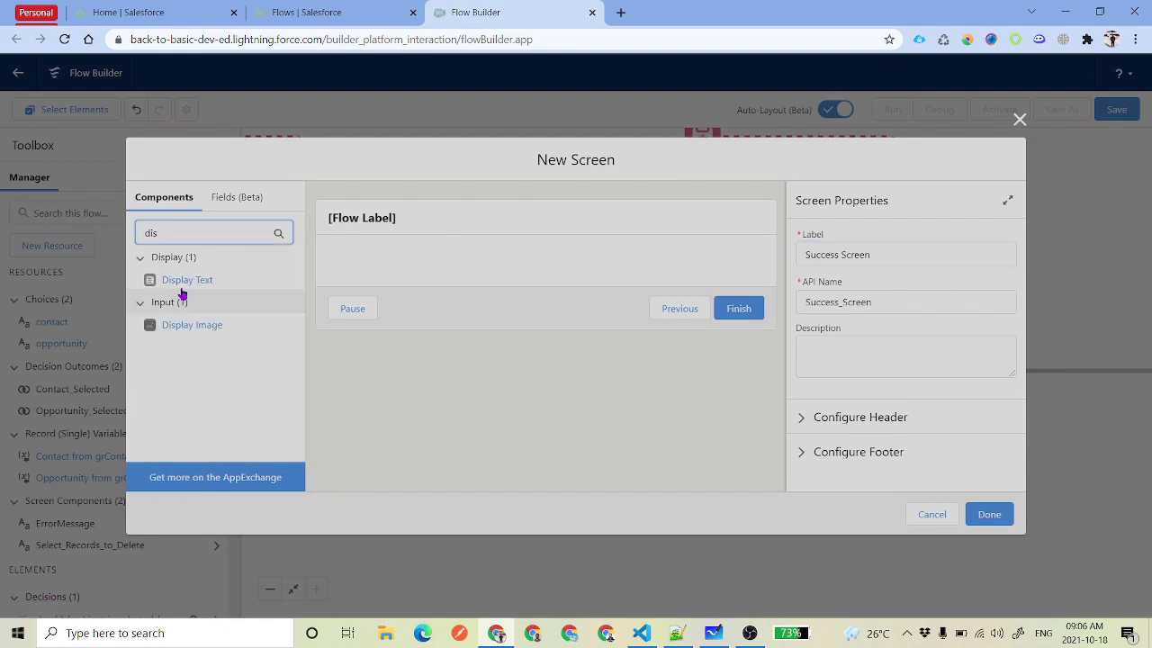
drag(180, 284, 435, 283)
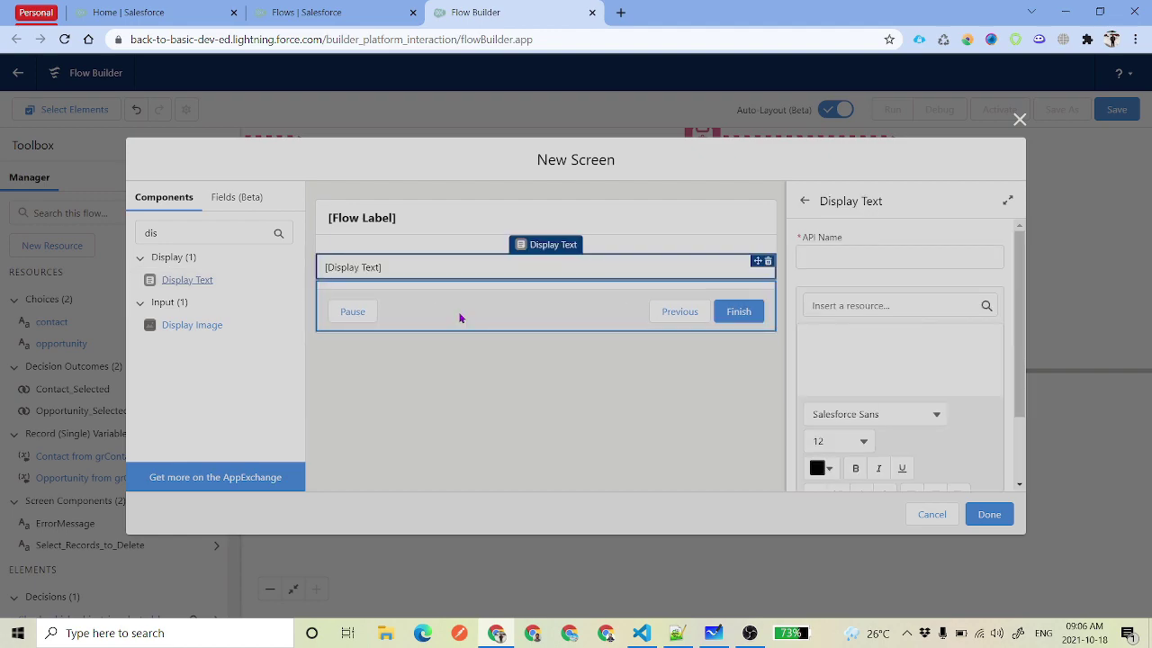
Give the display text the API name SuccessScreen and the message "Records Deleted Successfully"
click(847, 254)
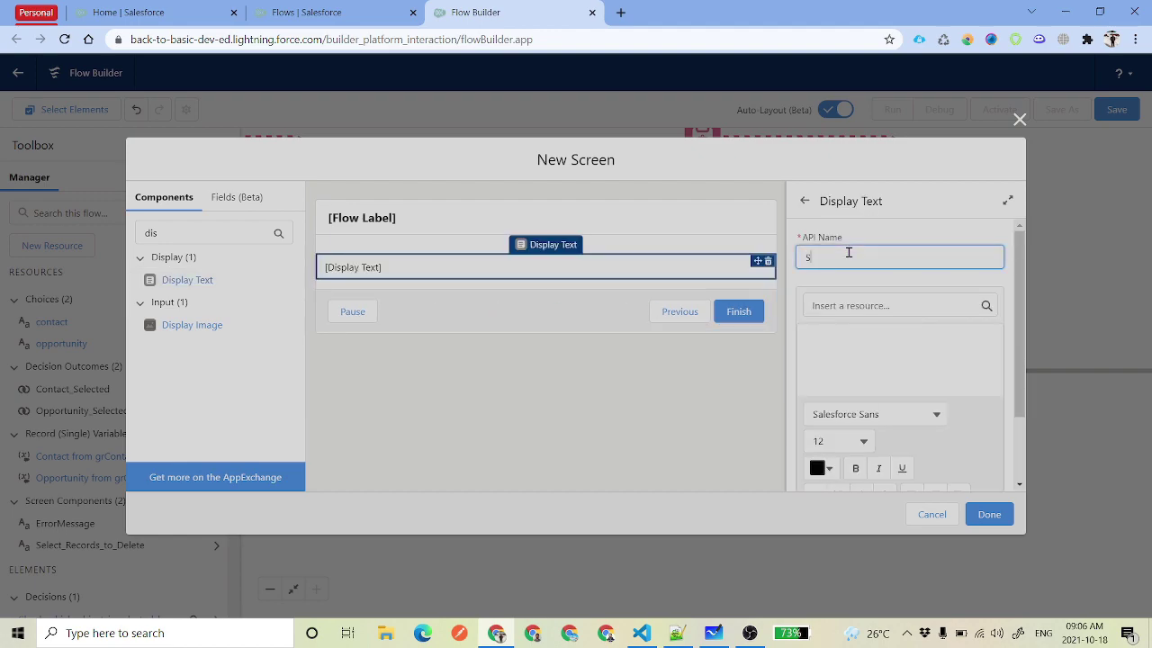
text(SuccessScreen)
key(Tab)
click(850, 341)
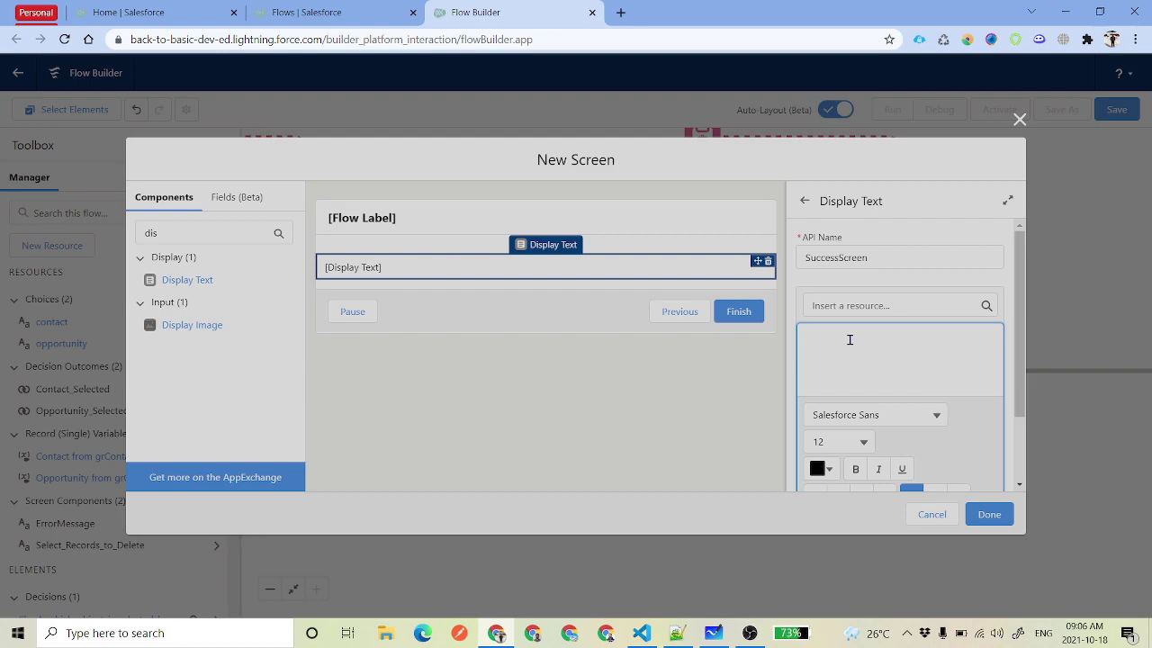
text(Records Deleted Successfully)
Insert the Select_Records_to_Delete resource in front of the success message and finish the screen
drag(946, 351, 797, 350)
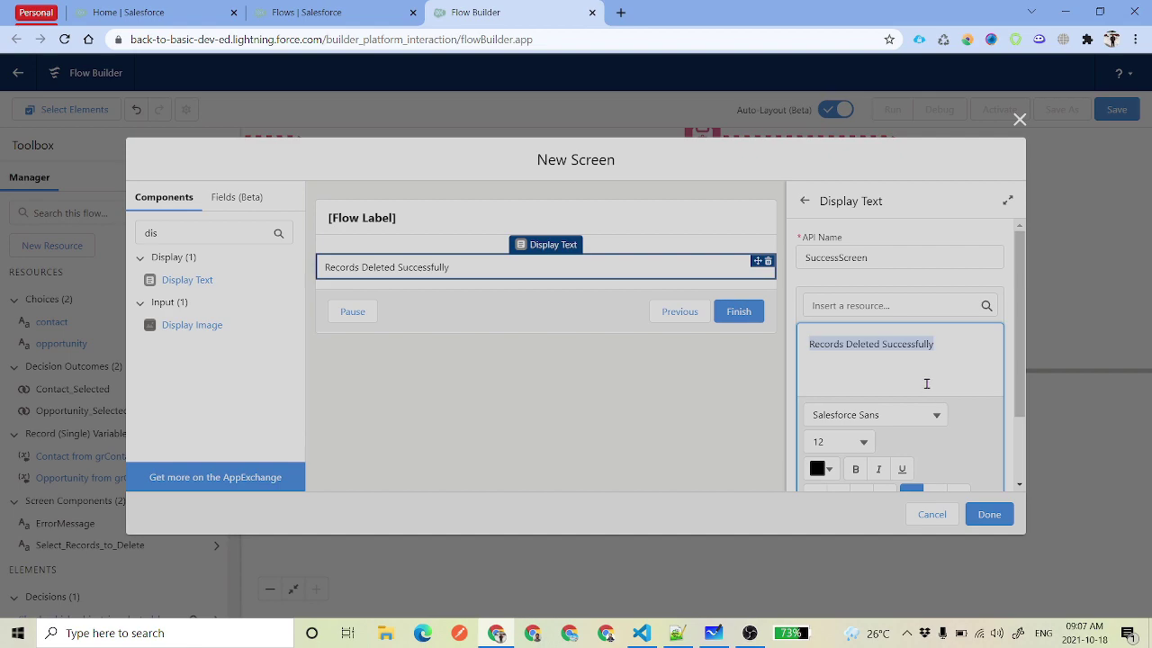
key(Left)
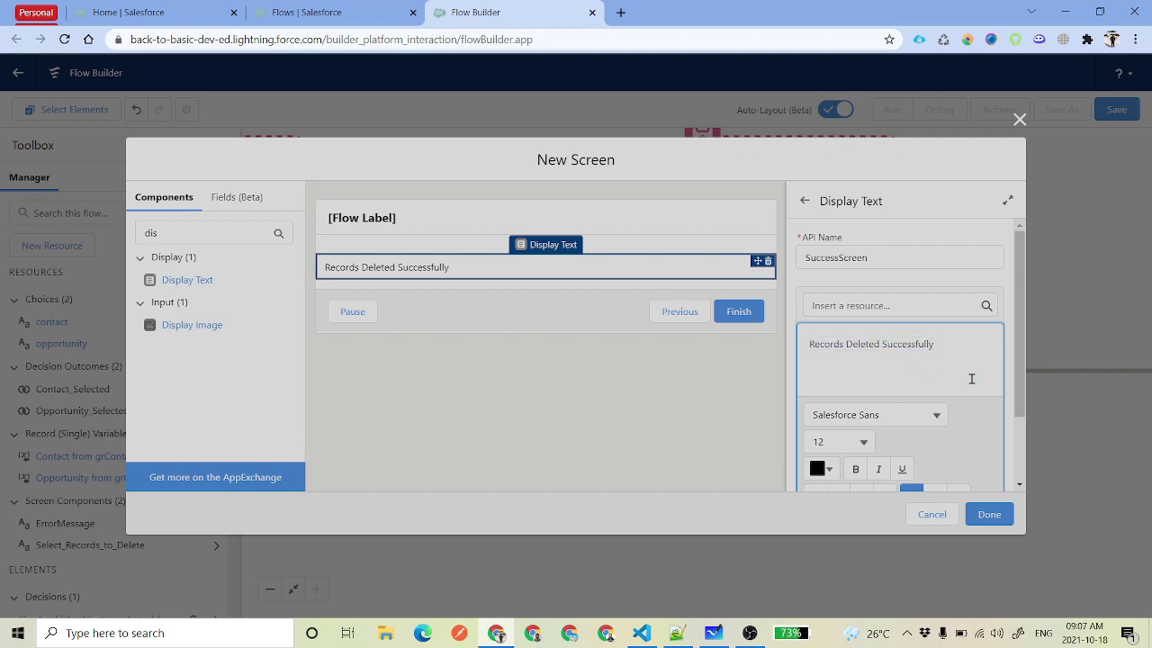
click(908, 305)
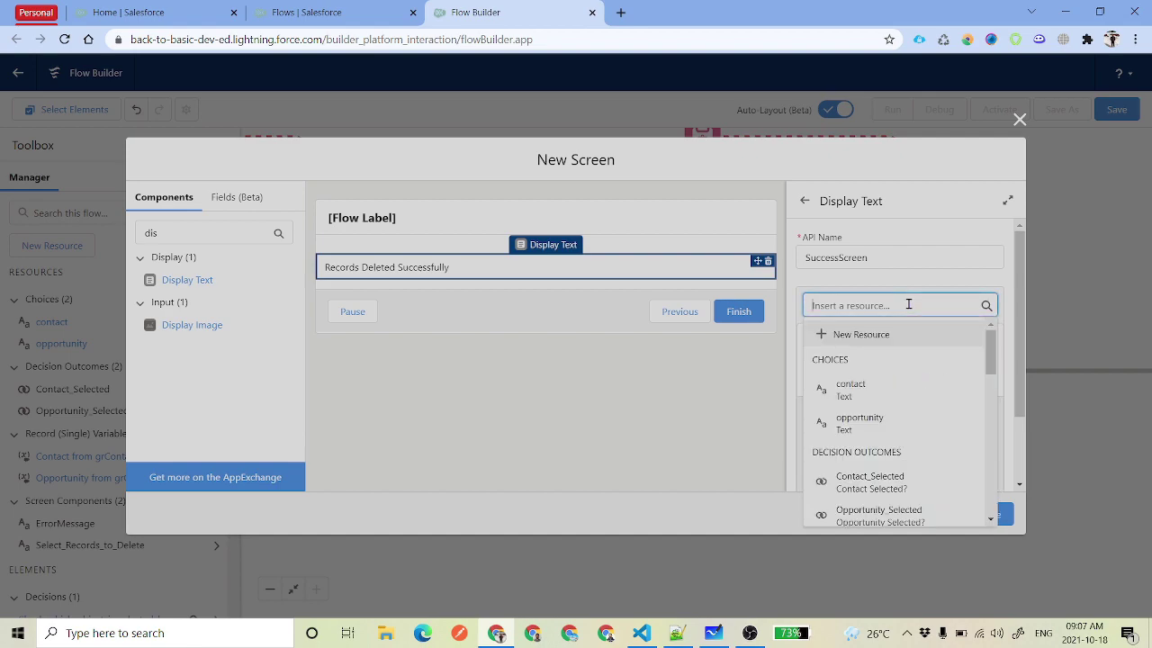
scroll(922, 396, down, 5)
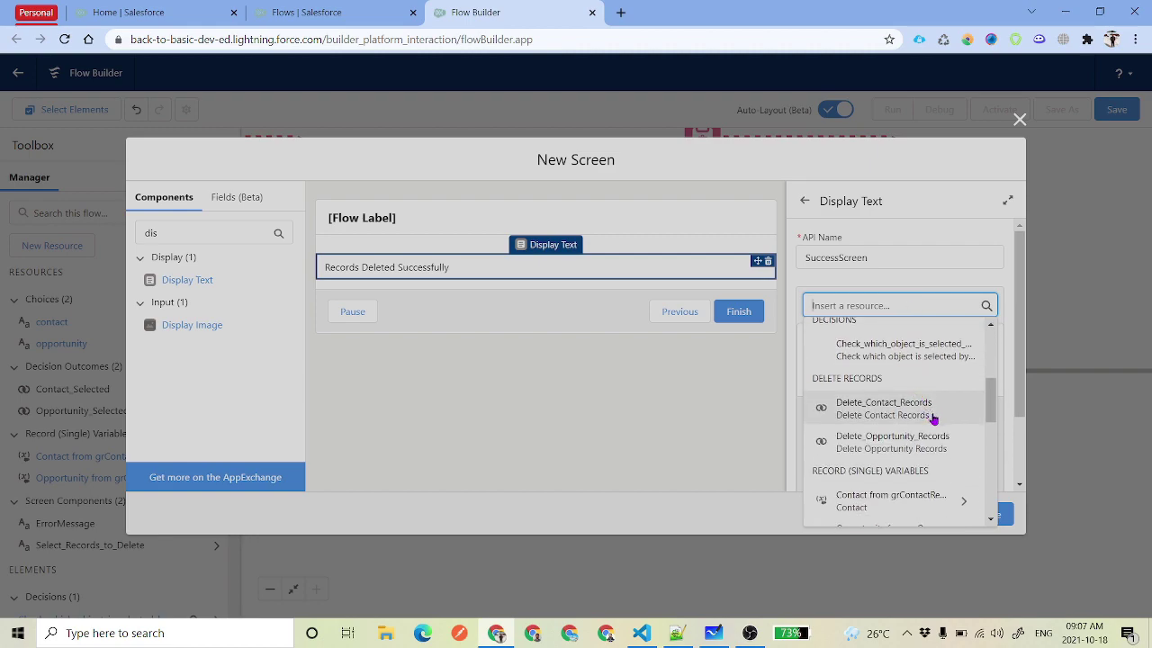
scroll(933, 414, down, 1)
scroll(977, 423, down, 1)
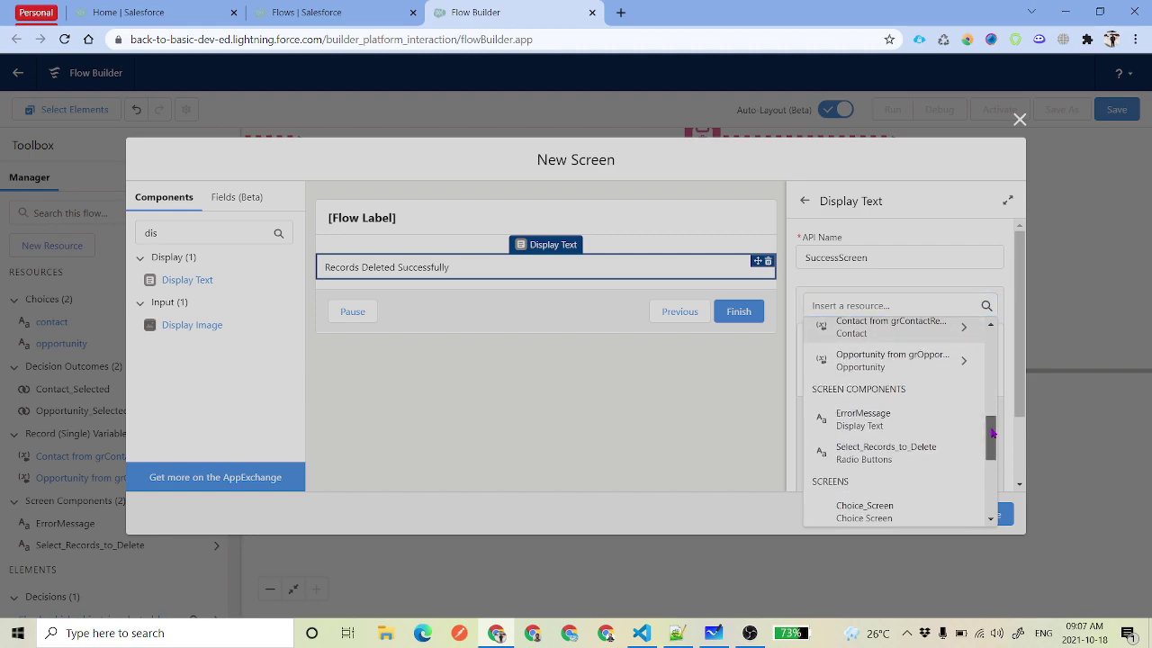
click(881, 455)
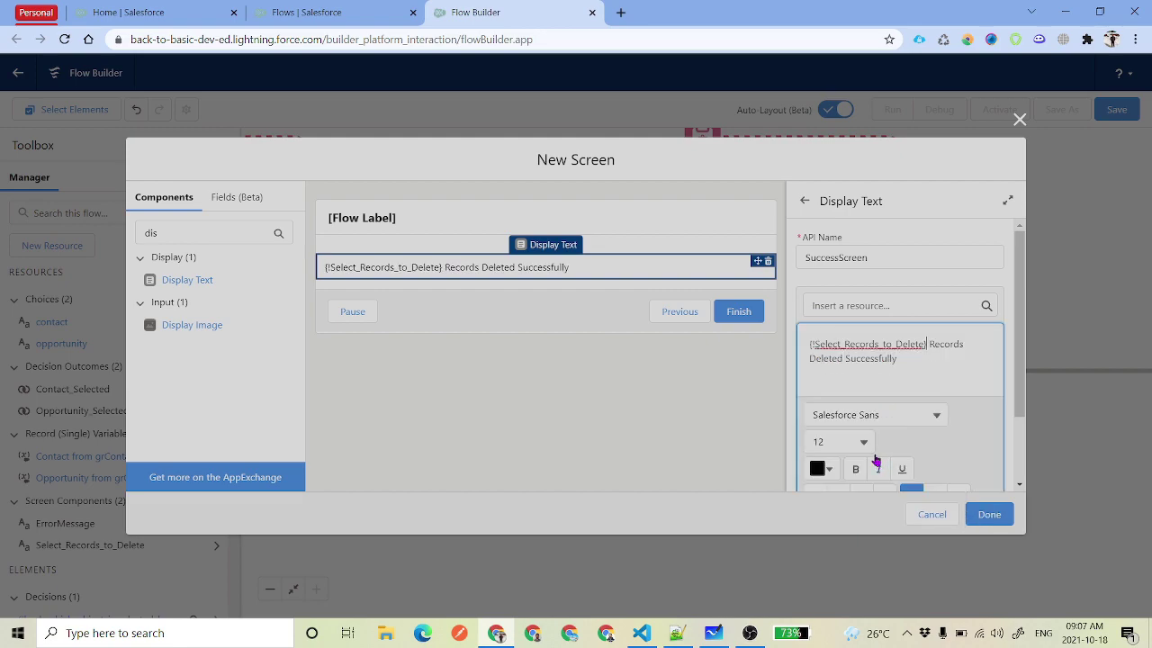
triple_click(851, 346)
click(961, 522)
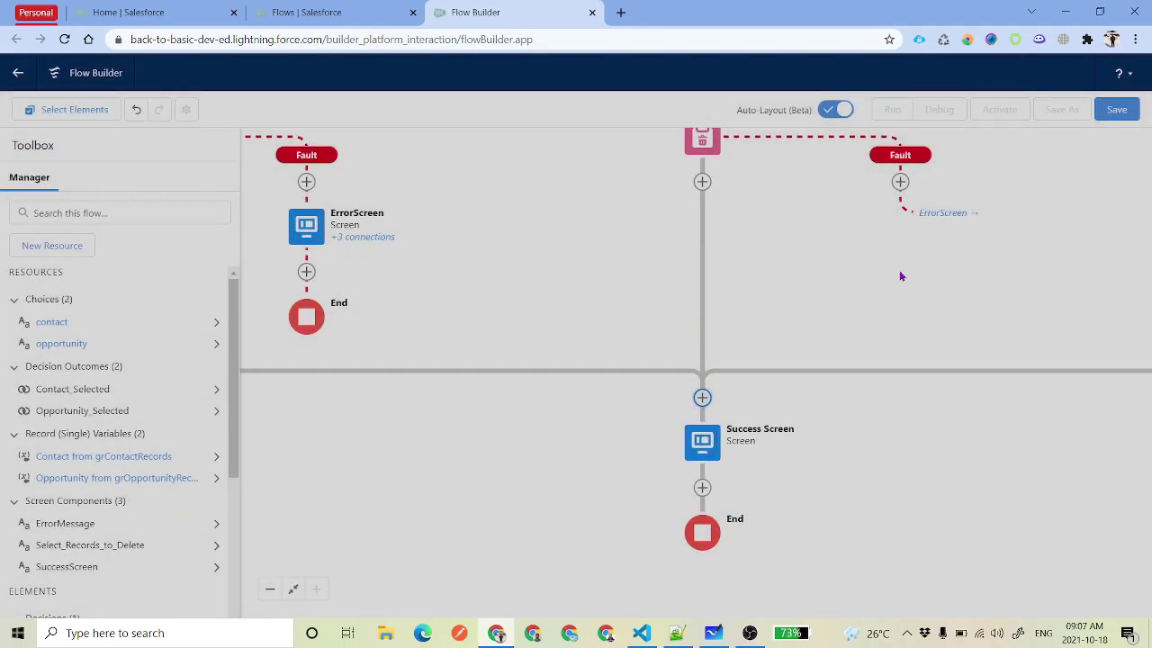
Save the flow with the label "Screen : Delete Orphan Contacts & Opportunities"
click(293, 588)
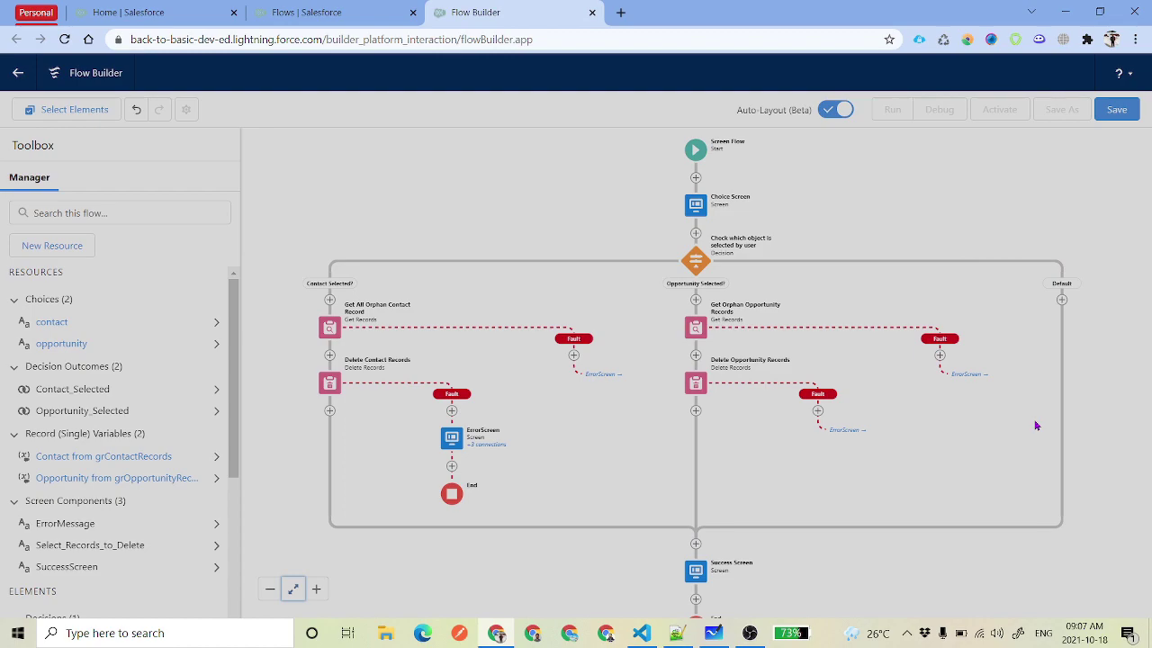
click(1116, 110)
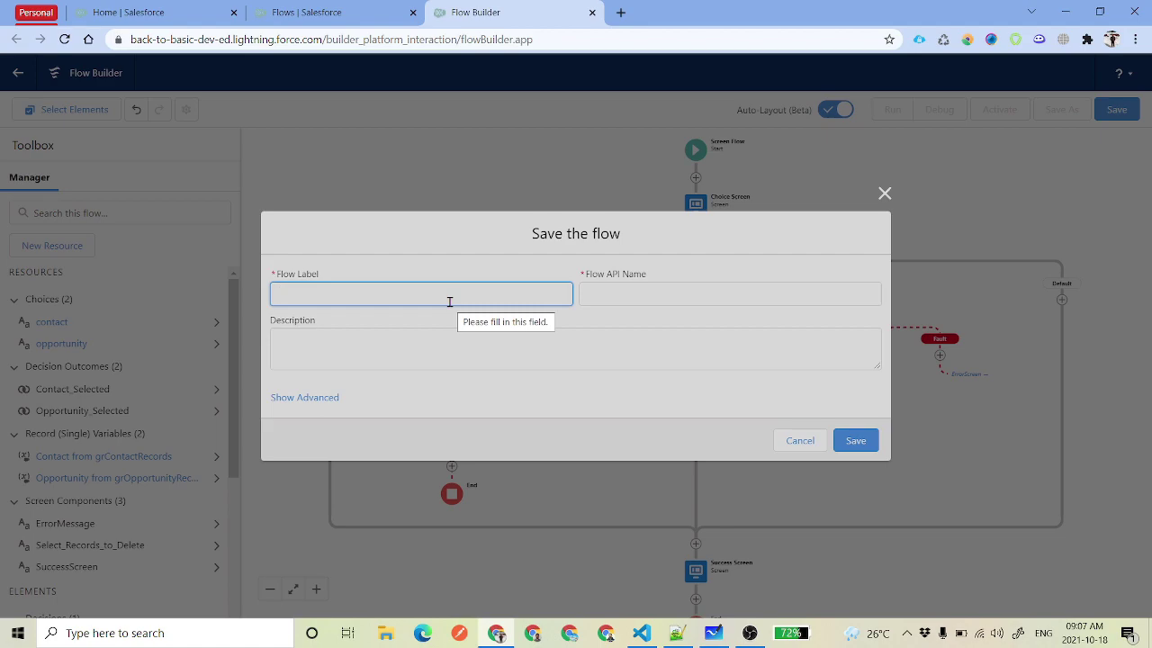
text(Screen : Delete Orphan Contacts & Opportunities)
drag(514, 285, 279, 294)
click(490, 301)
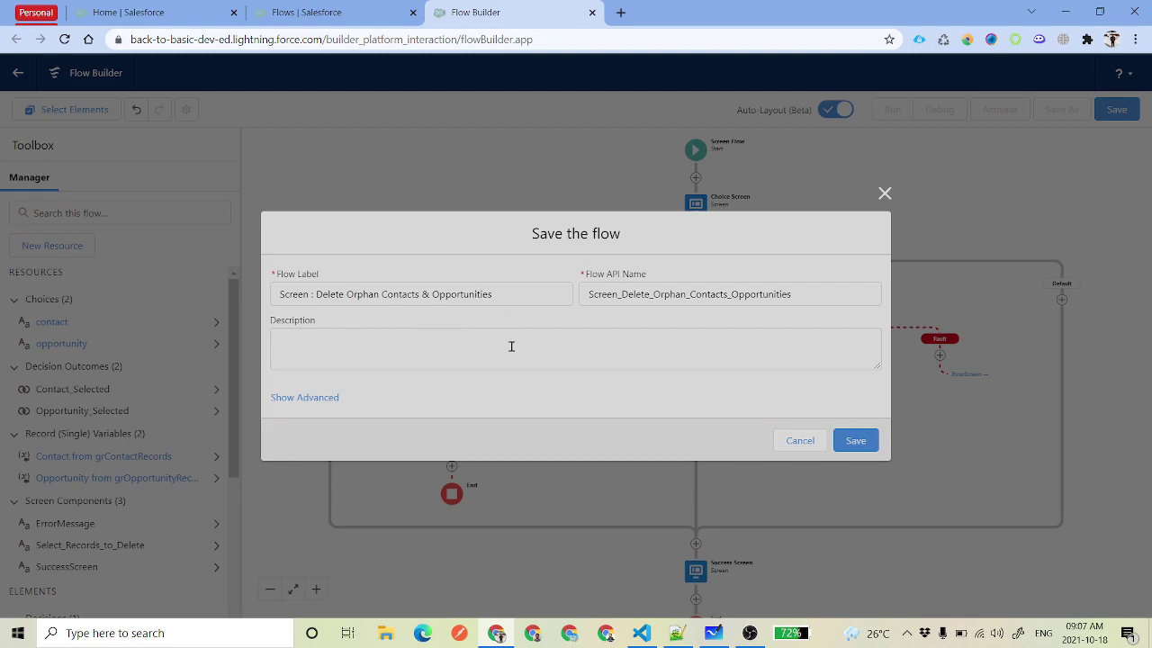
click(855, 444)
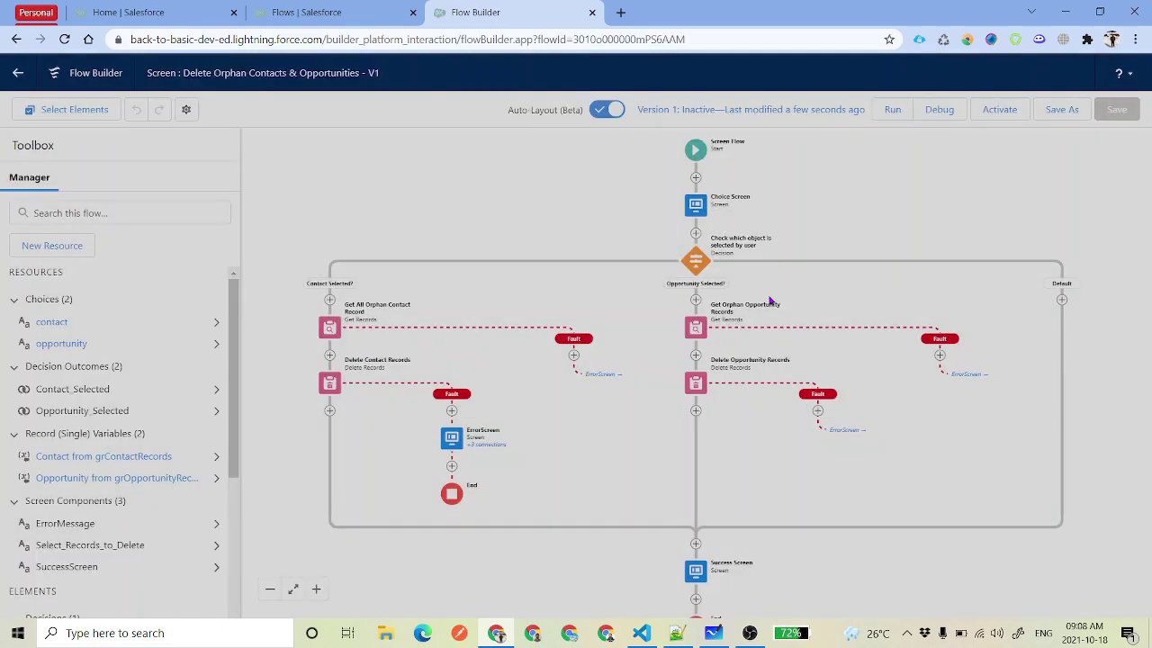
Debug the flow with Contacts as the records to delete and check the message on its final screen
click(937, 110)
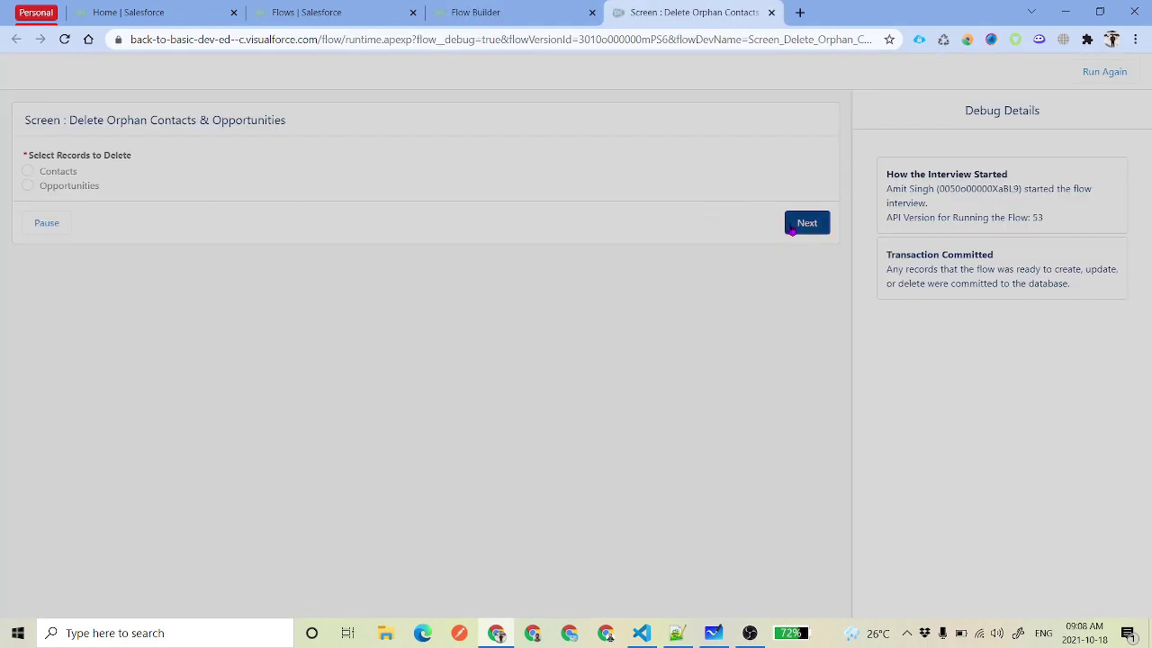
click(807, 222)
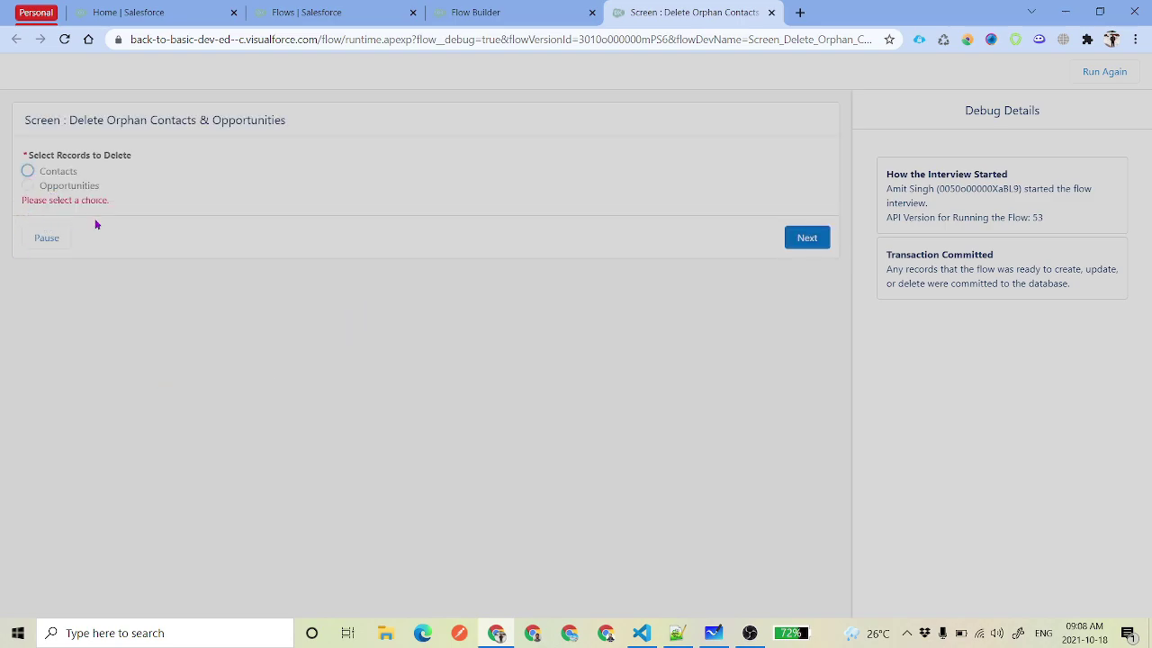
click(51, 175)
click(806, 238)
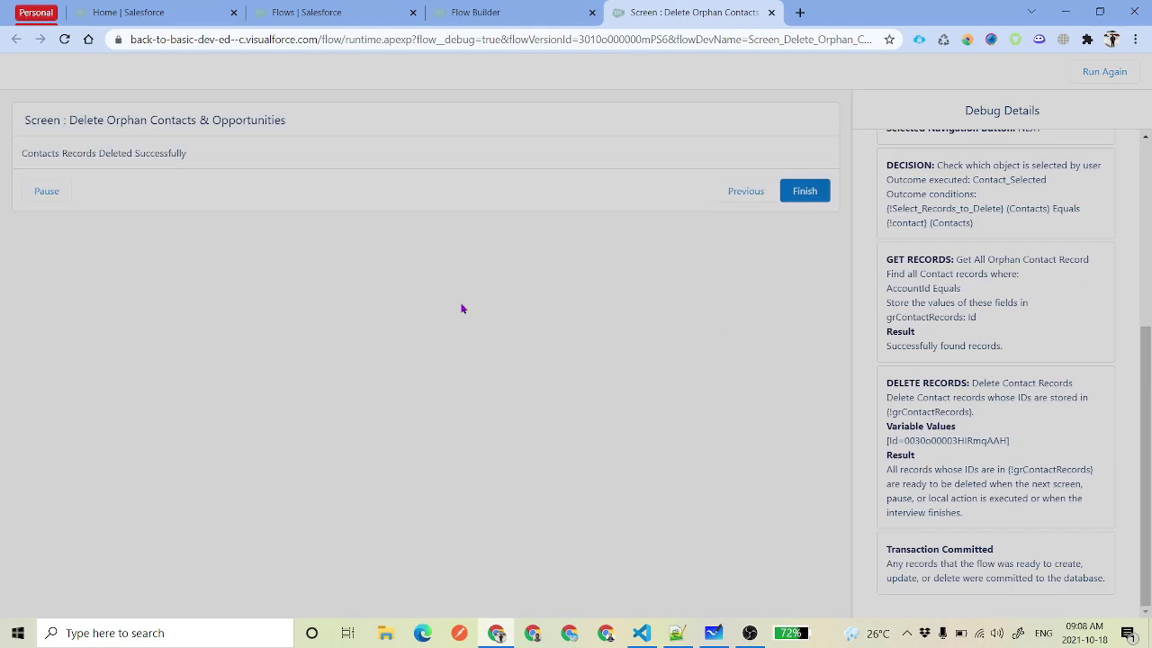
click(507, 12)
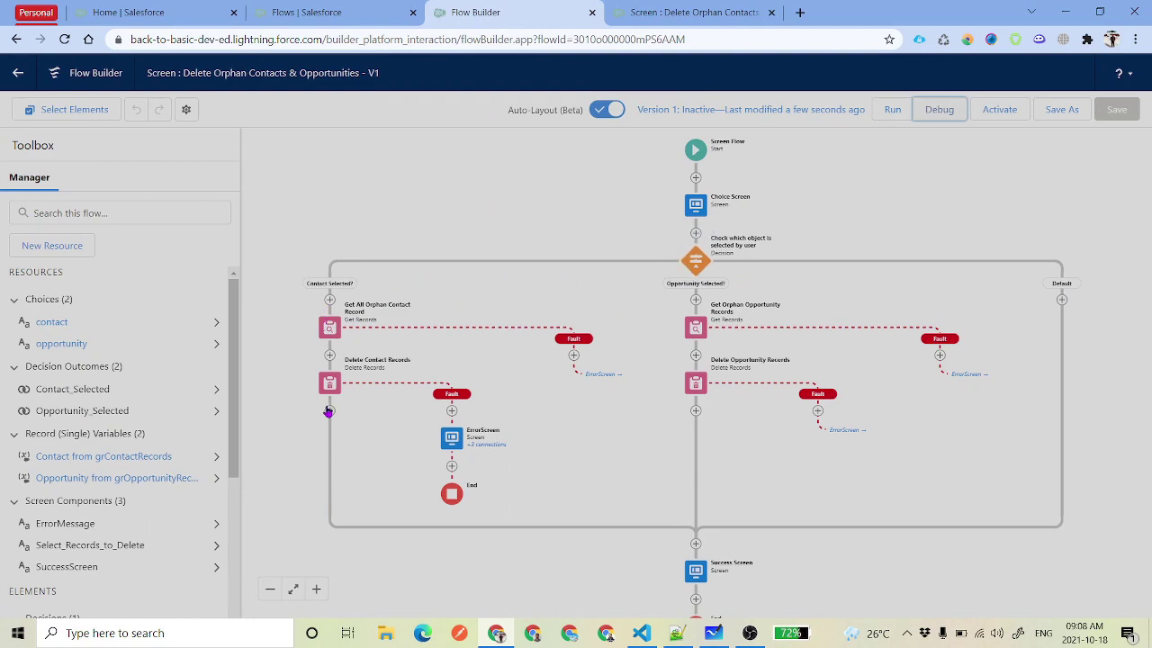
click(655, 11)
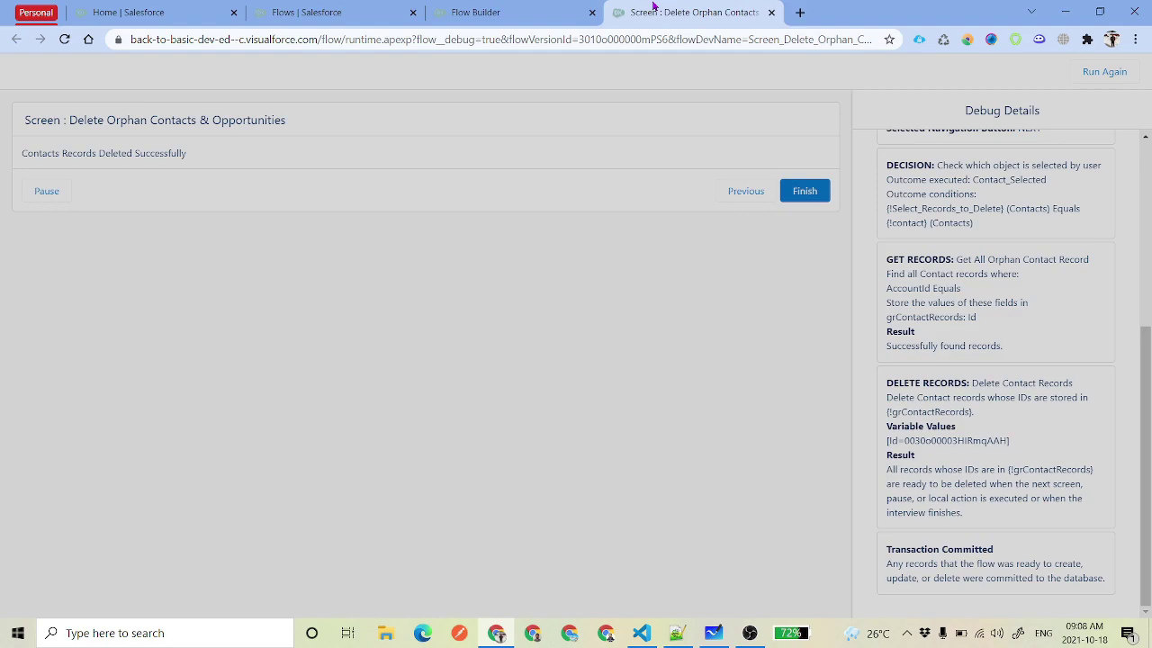
triple_click(38, 150)
click(432, 317)
Examine the Choice Screen and decision entries in the debug details of the contact run
scroll(980, 423, up, 4)
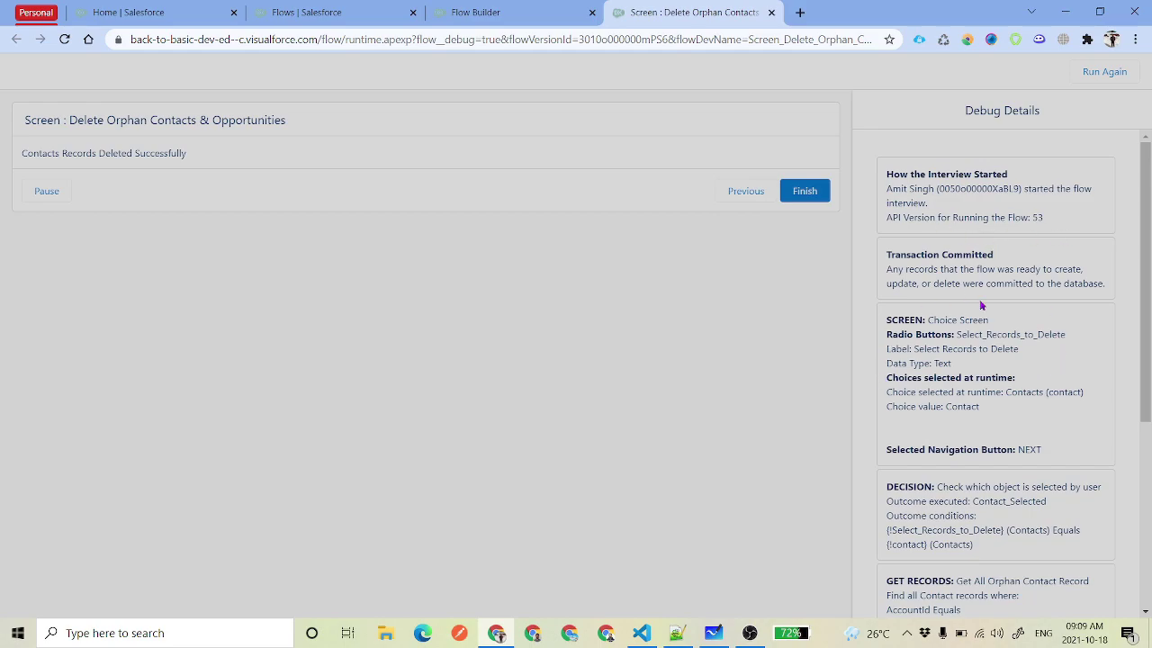
scroll(981, 306, down, 2)
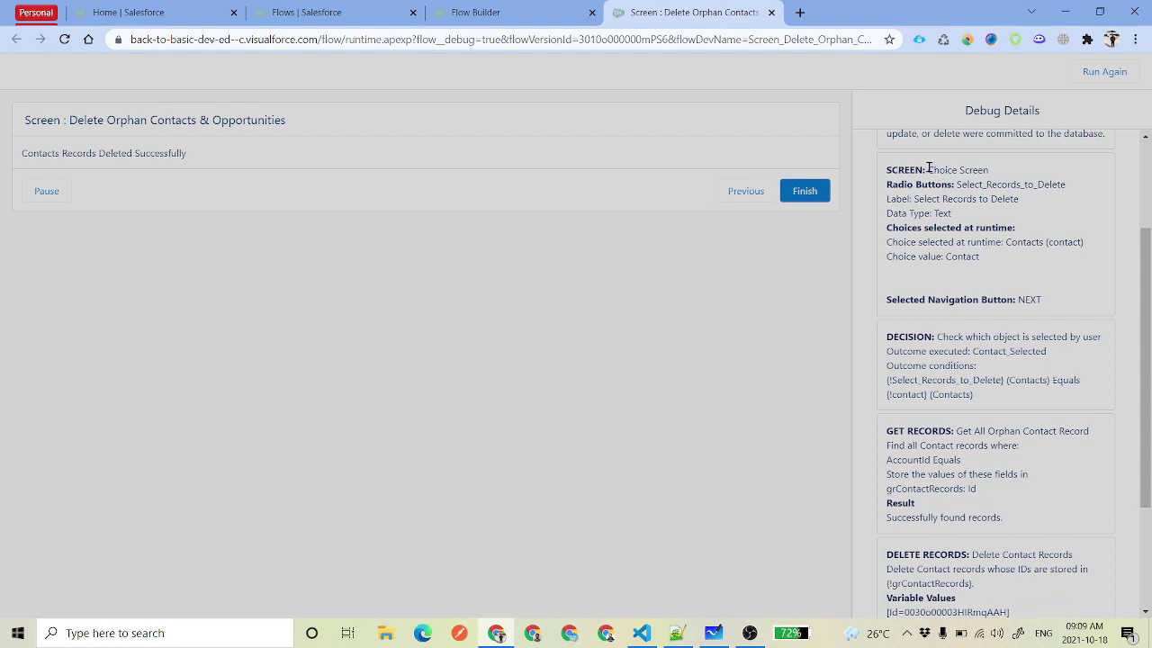
drag(929, 169, 1009, 169)
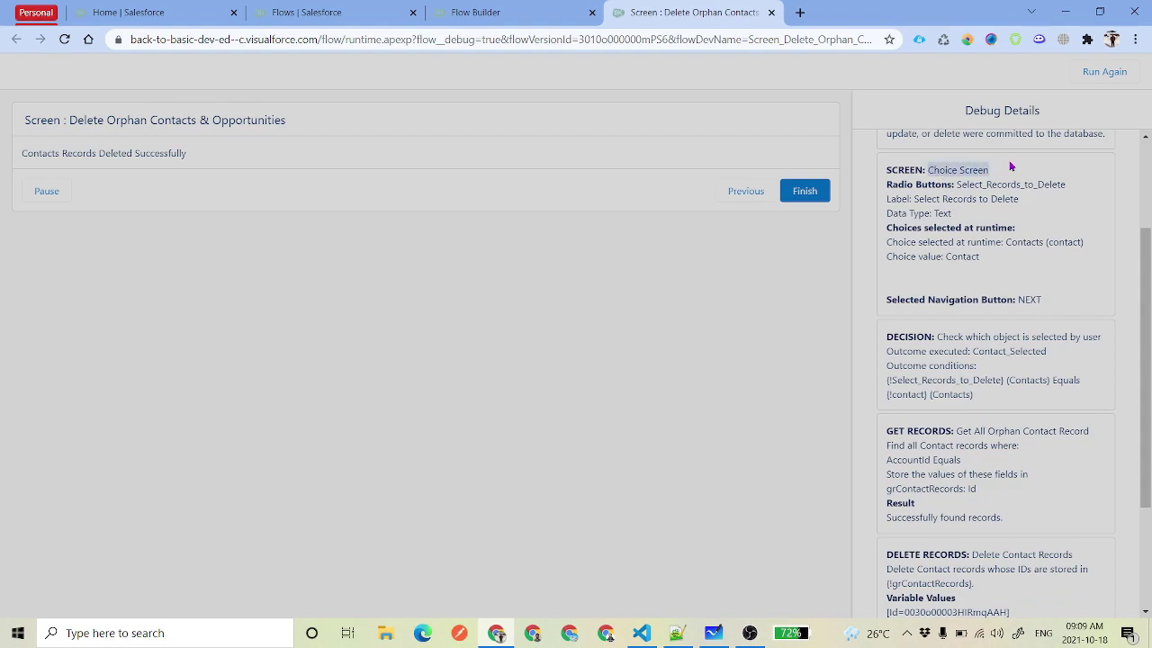
double_click(965, 255)
scroll(1034, 322, down, 2)
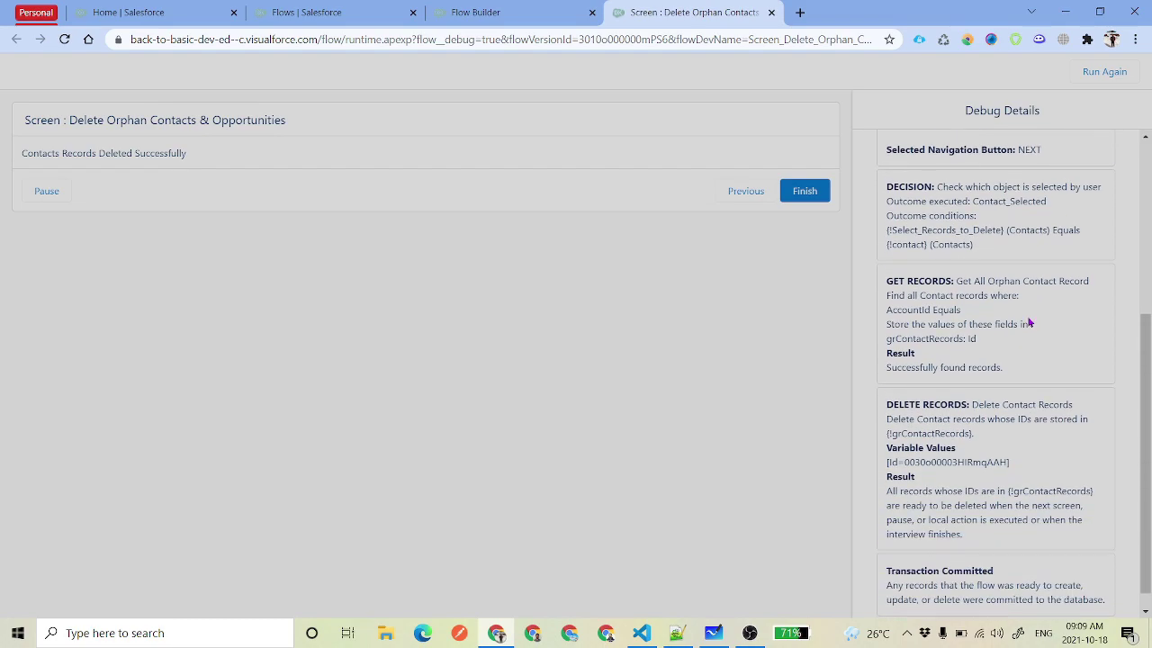
drag(938, 183, 1003, 260)
click(1017, 264)
double_click(955, 243)
Examine the Get Records and Delete Records results in the debug details of the contact run
drag(956, 281, 1110, 287)
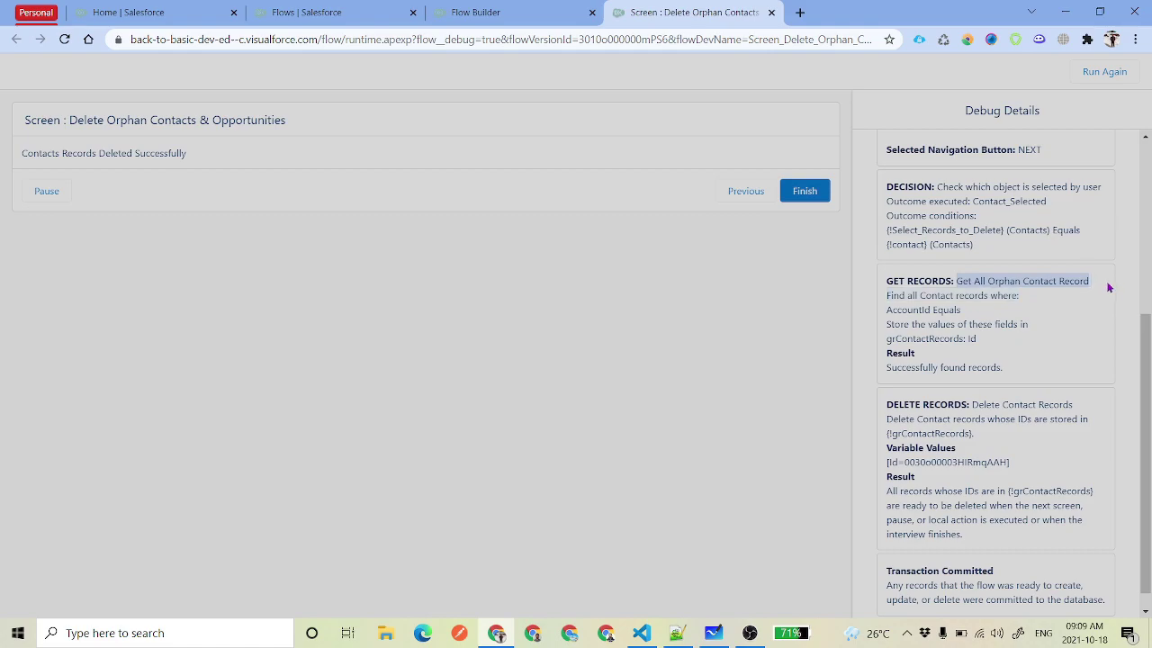
click(1038, 336)
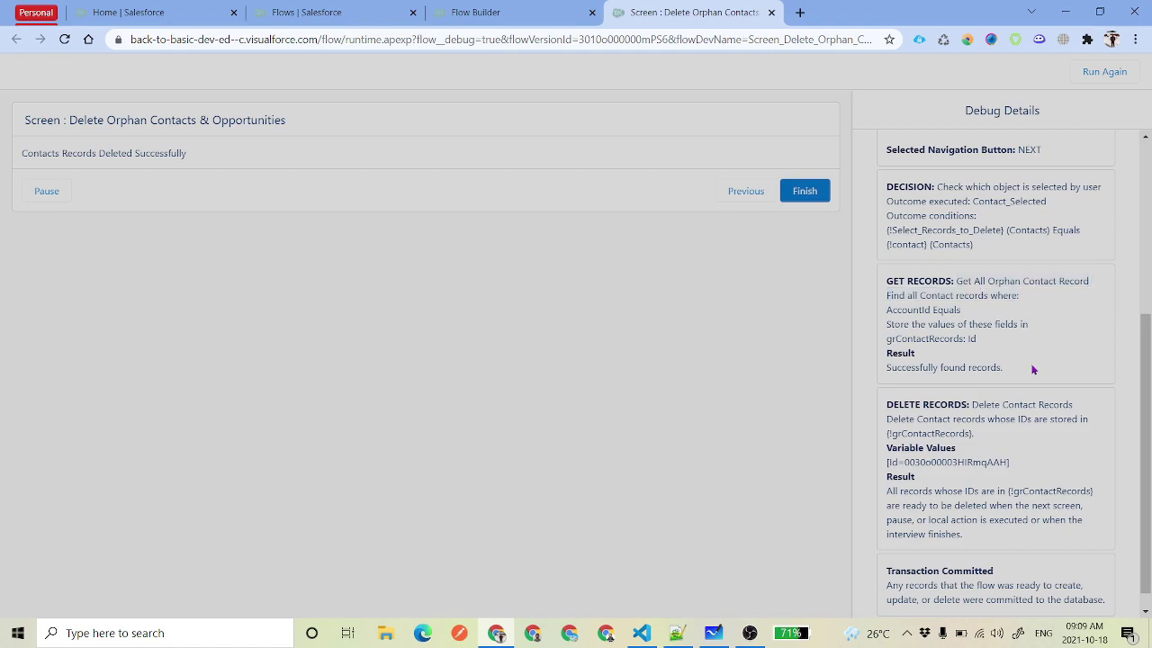
drag(1023, 373, 872, 372)
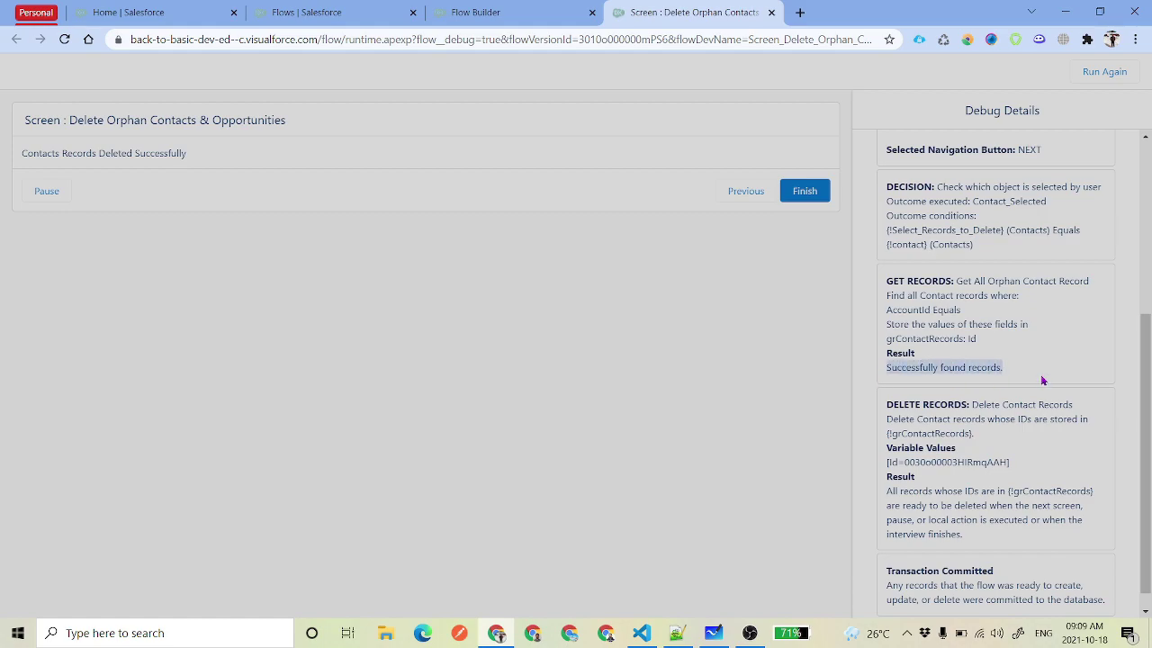
scroll(1043, 381, down, 1)
double_click(951, 440)
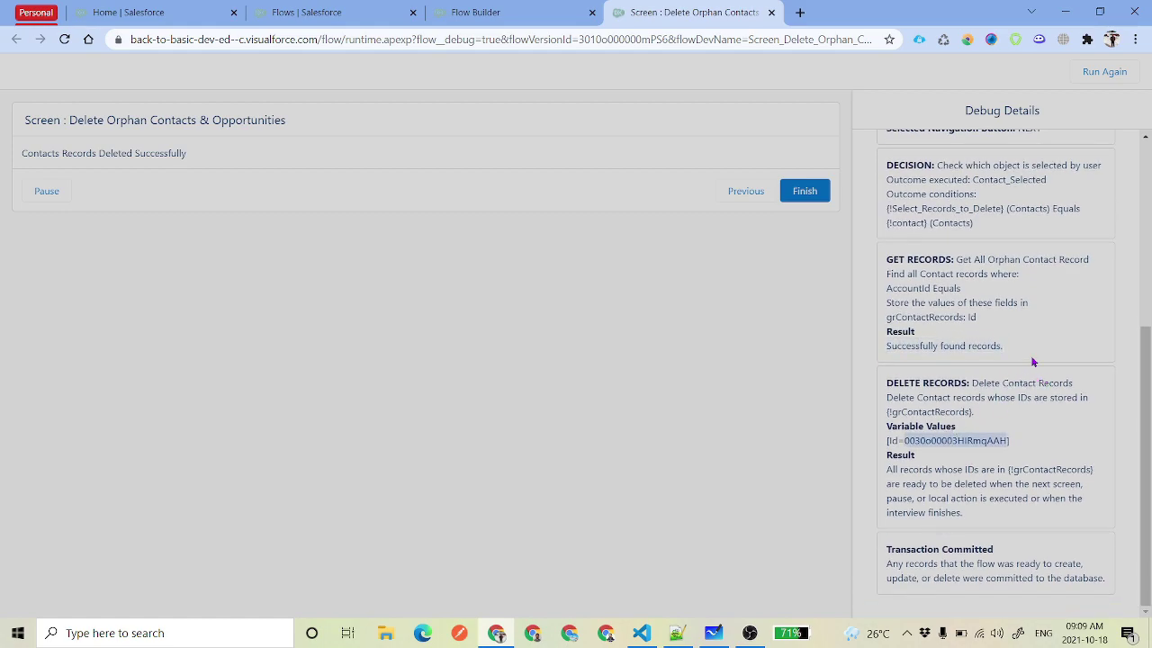
drag(980, 526, 879, 474)
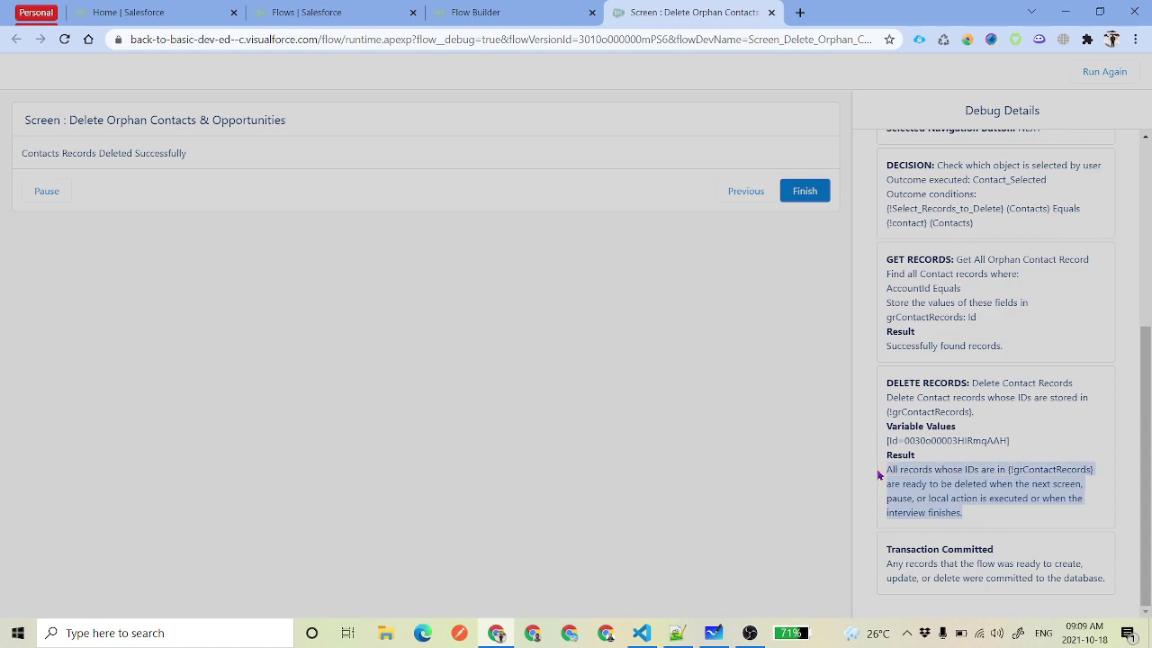
click(137, 122)
double_click(137, 121)
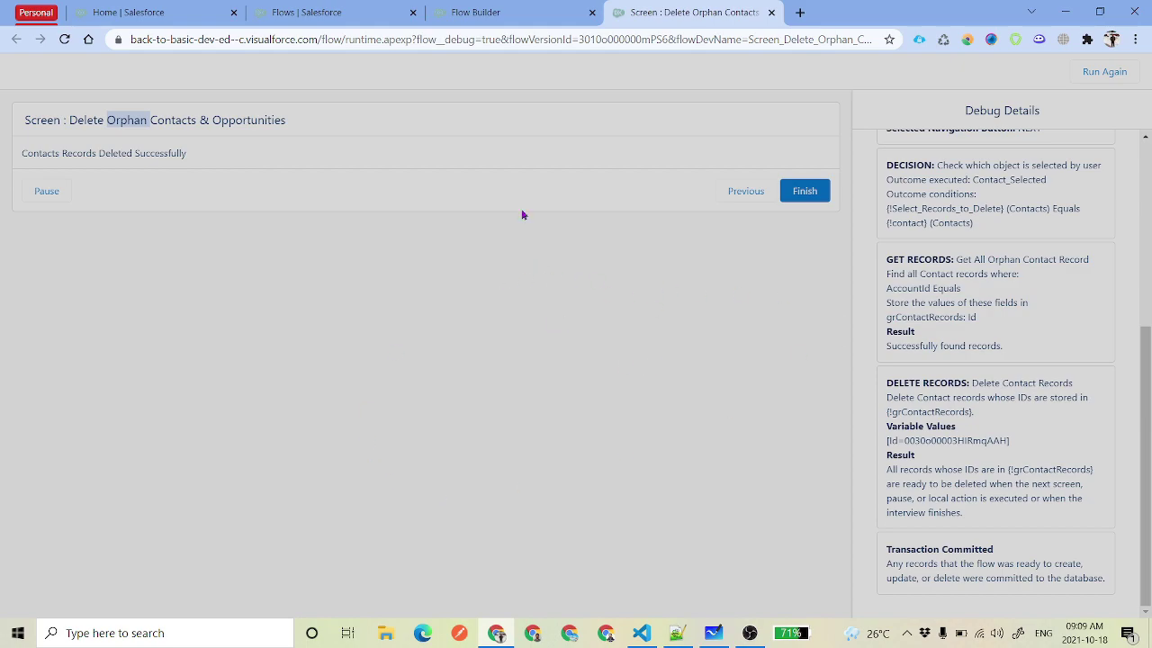
Run the debug again with Opportunities as the records to delete and review the final screen's message and debug details
click(504, 11)
click(693, 12)
click(1104, 71)
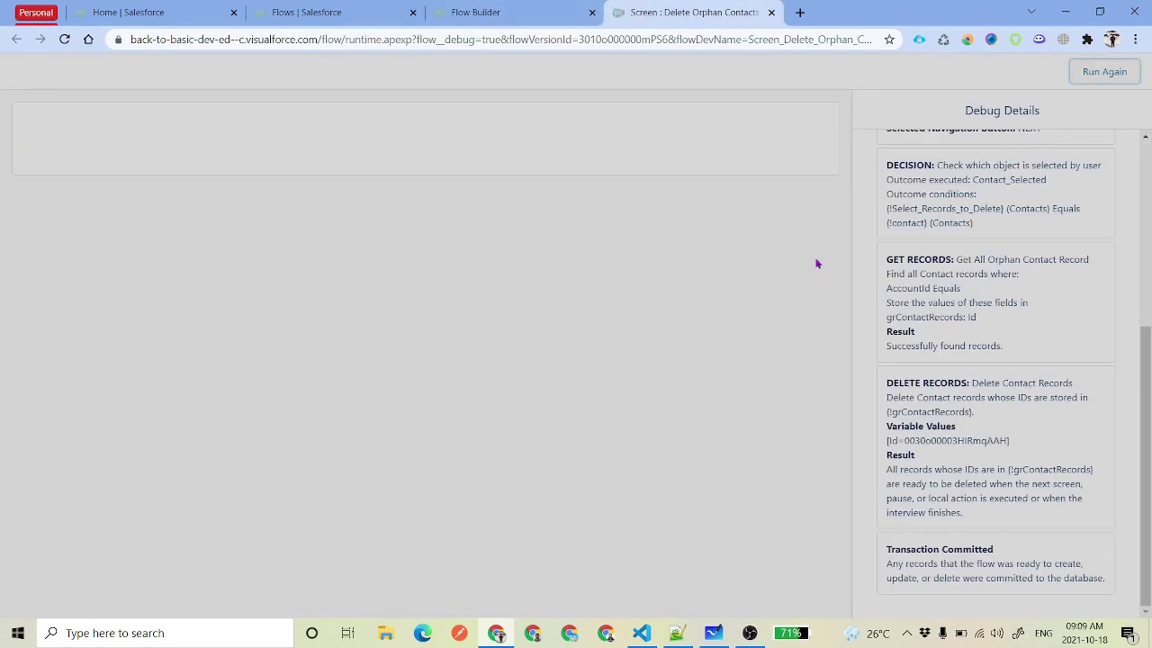
click(73, 190)
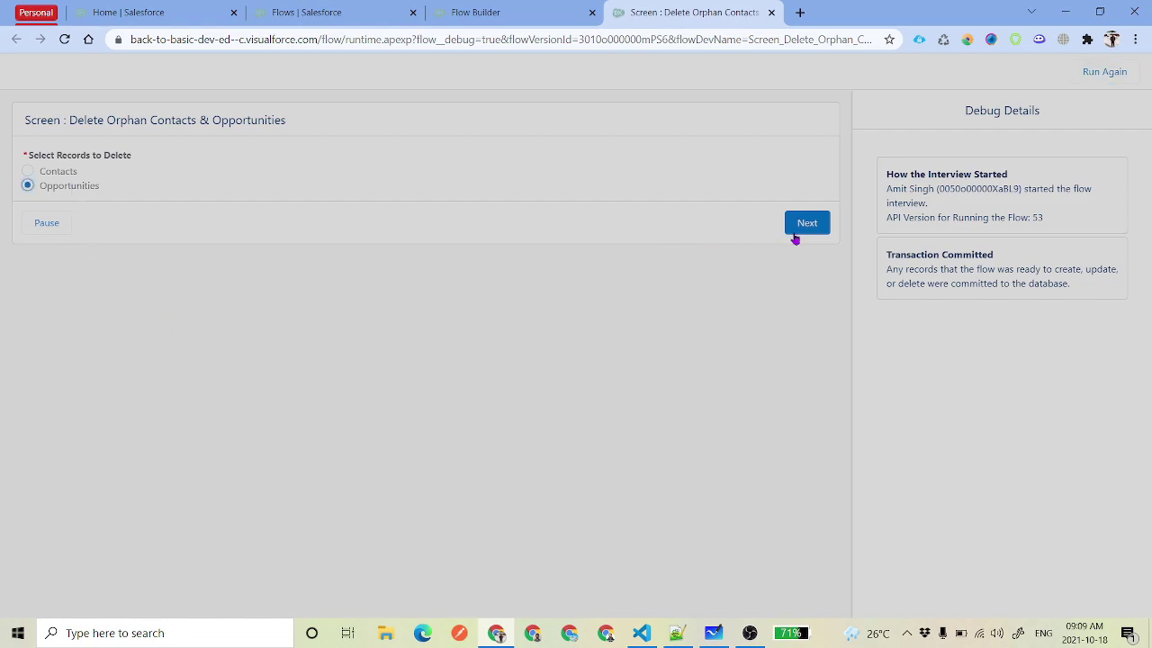
click(791, 229)
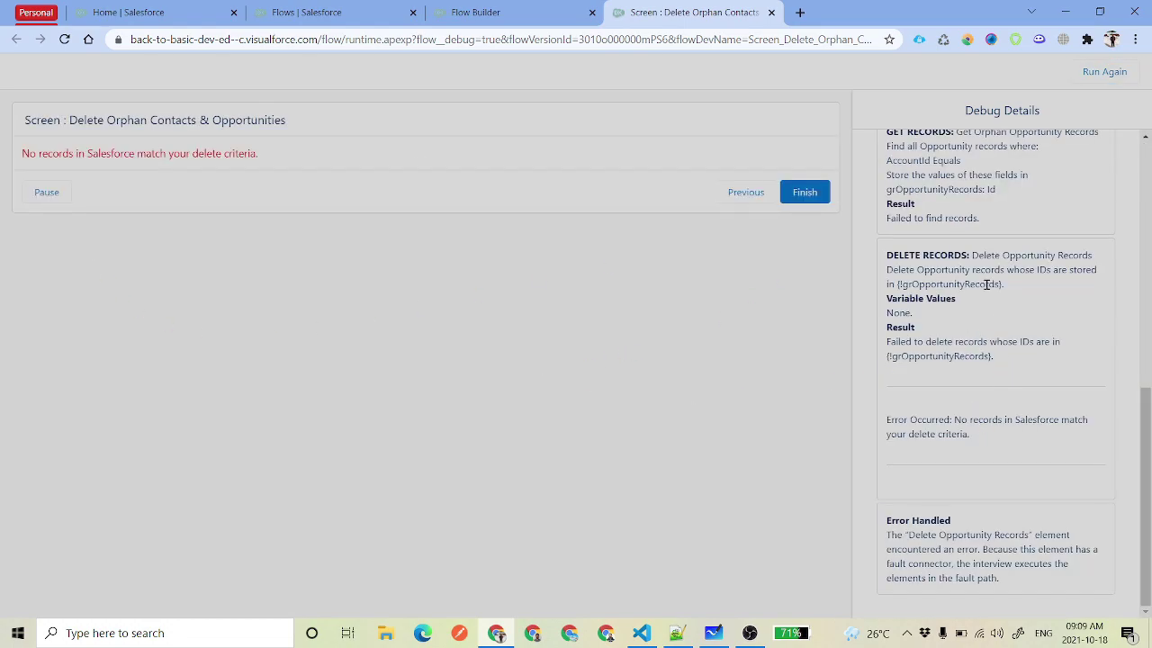
drag(997, 222, 920, 225)
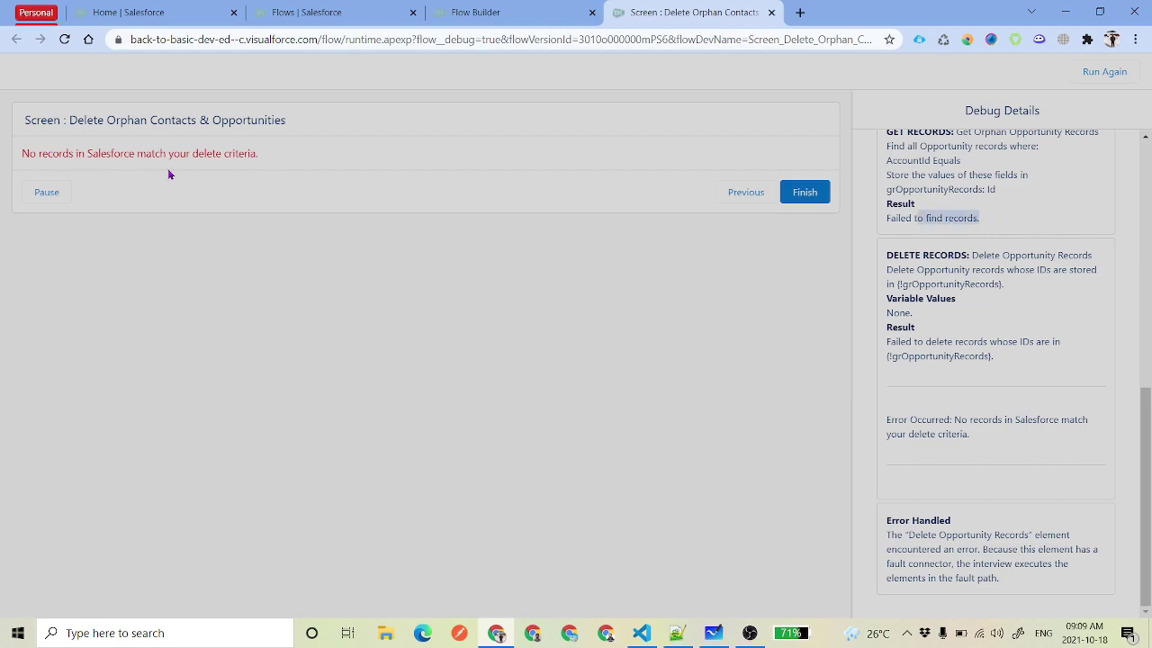
drag(285, 160, 6, 158)
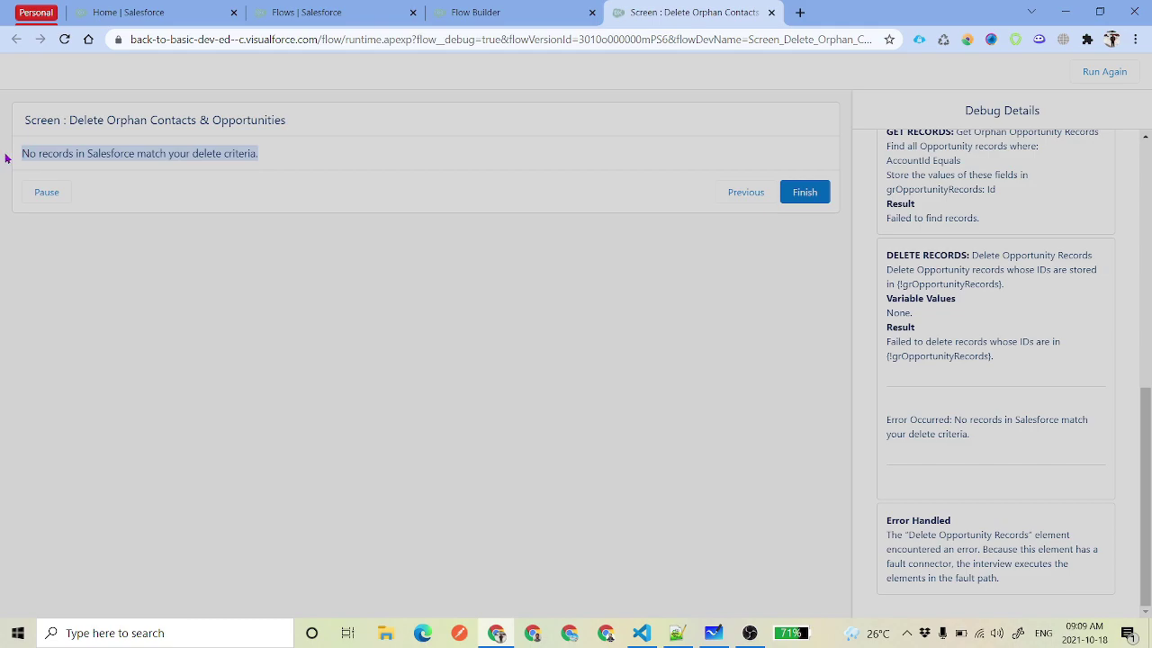
click(410, 301)
triple_click(140, 150)
scroll(936, 392, up, 10)
scroll(937, 392, down, 10)
Return to Flow Builder and activate version 1 of the flow
click(456, 12)
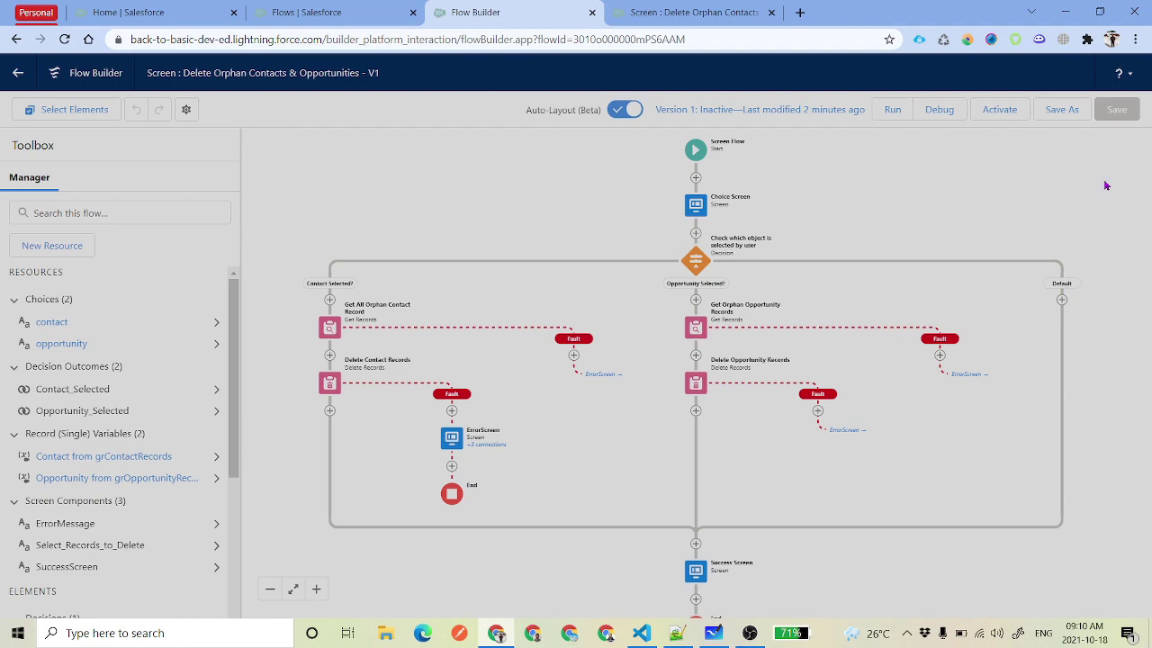
click(1000, 114)
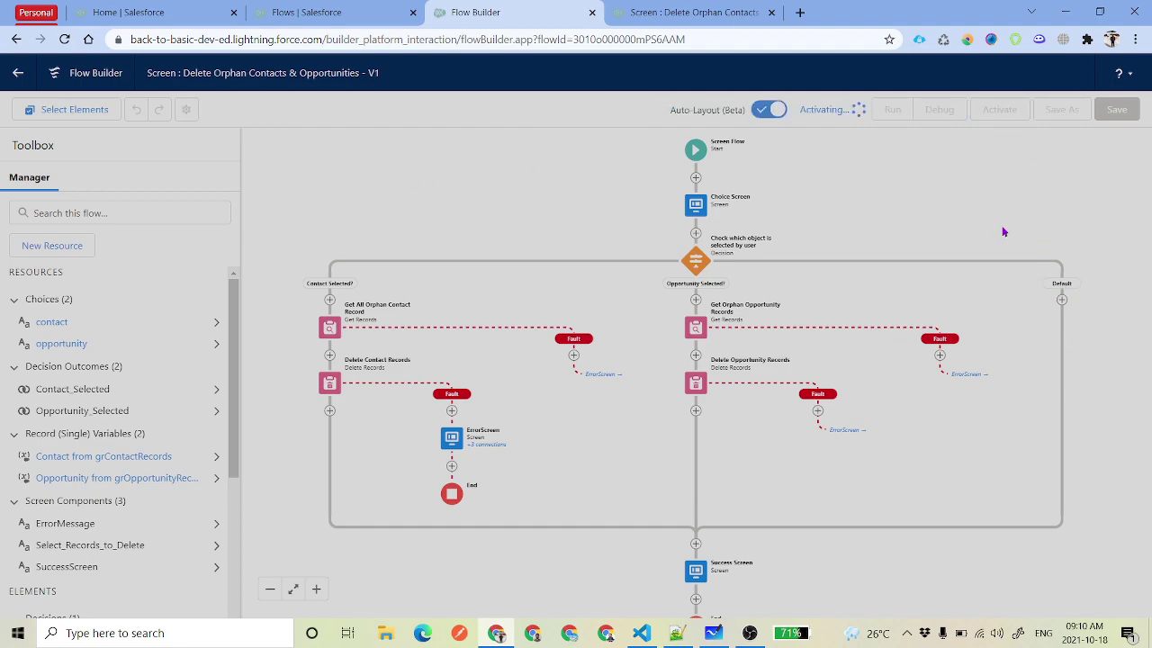